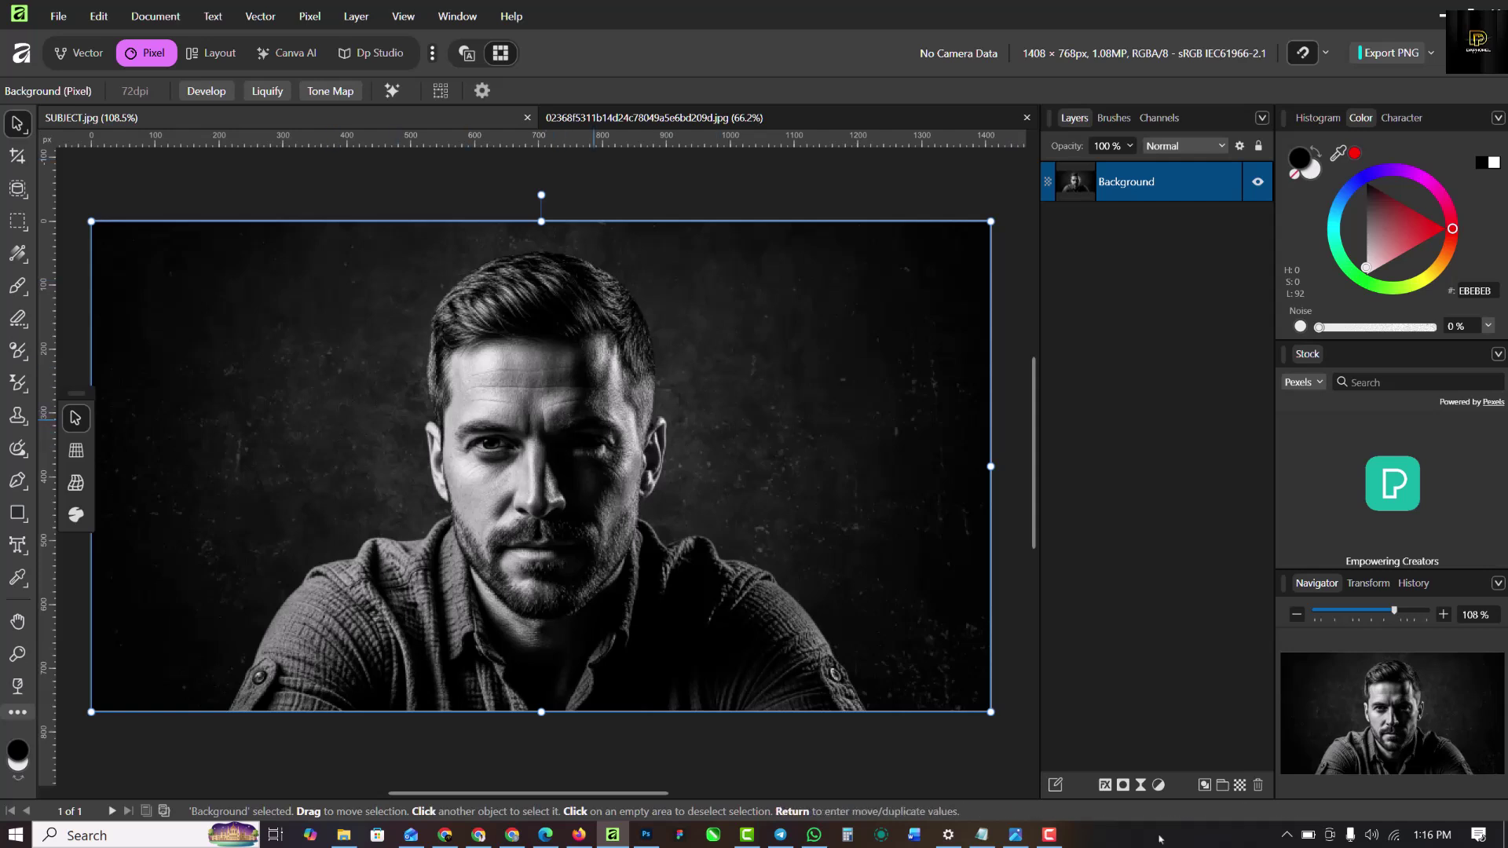
Step: Add a Curves adjustment with the white point pulled to 0.874 and the black point nudged right
{"action": "left_click", "coordinate": [1157, 785]}
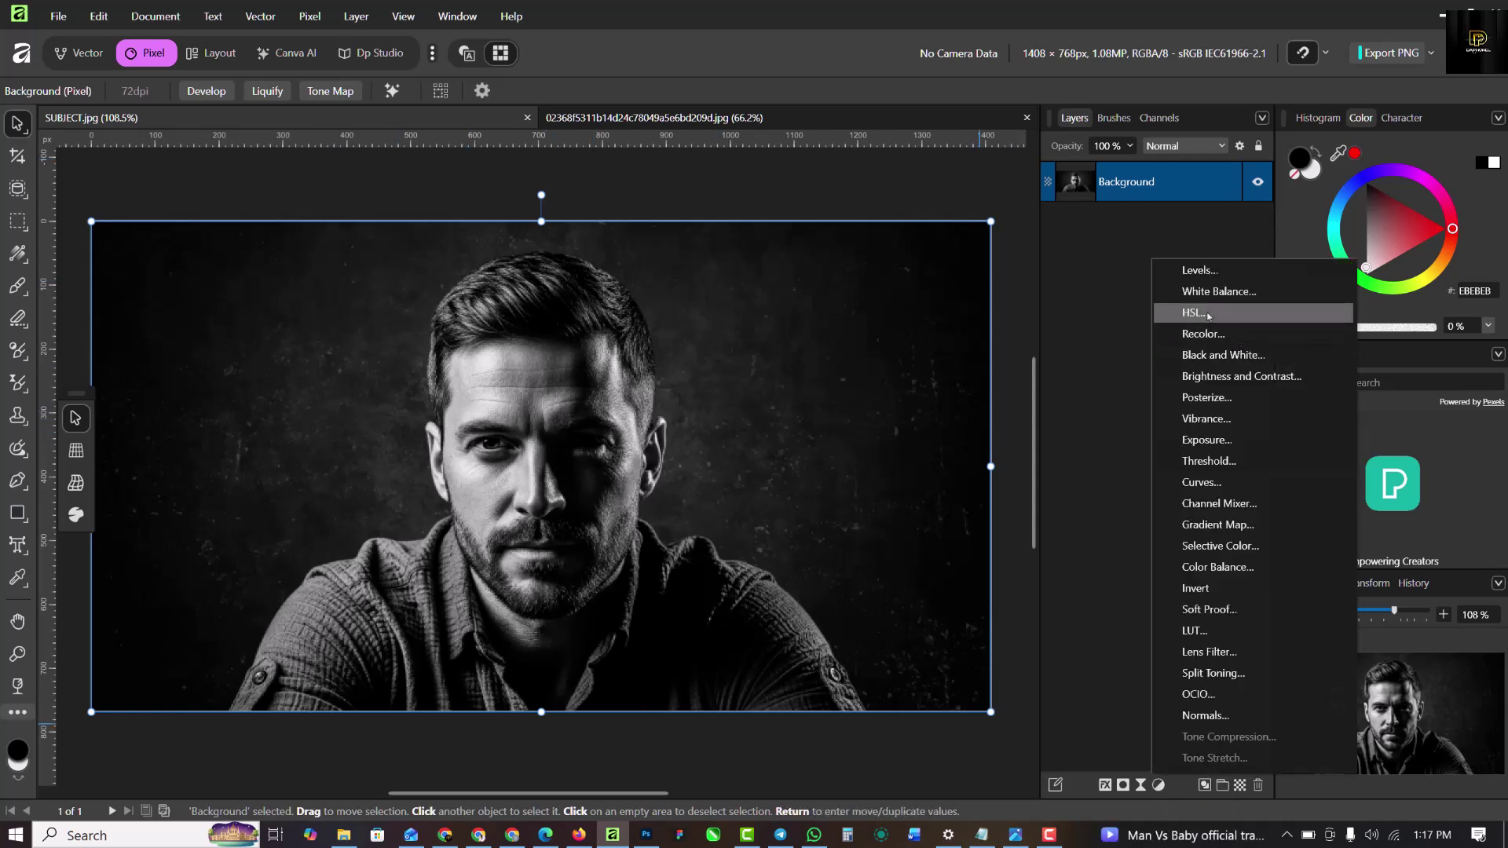
{"action": "left_click", "coordinate": [1209, 482]}
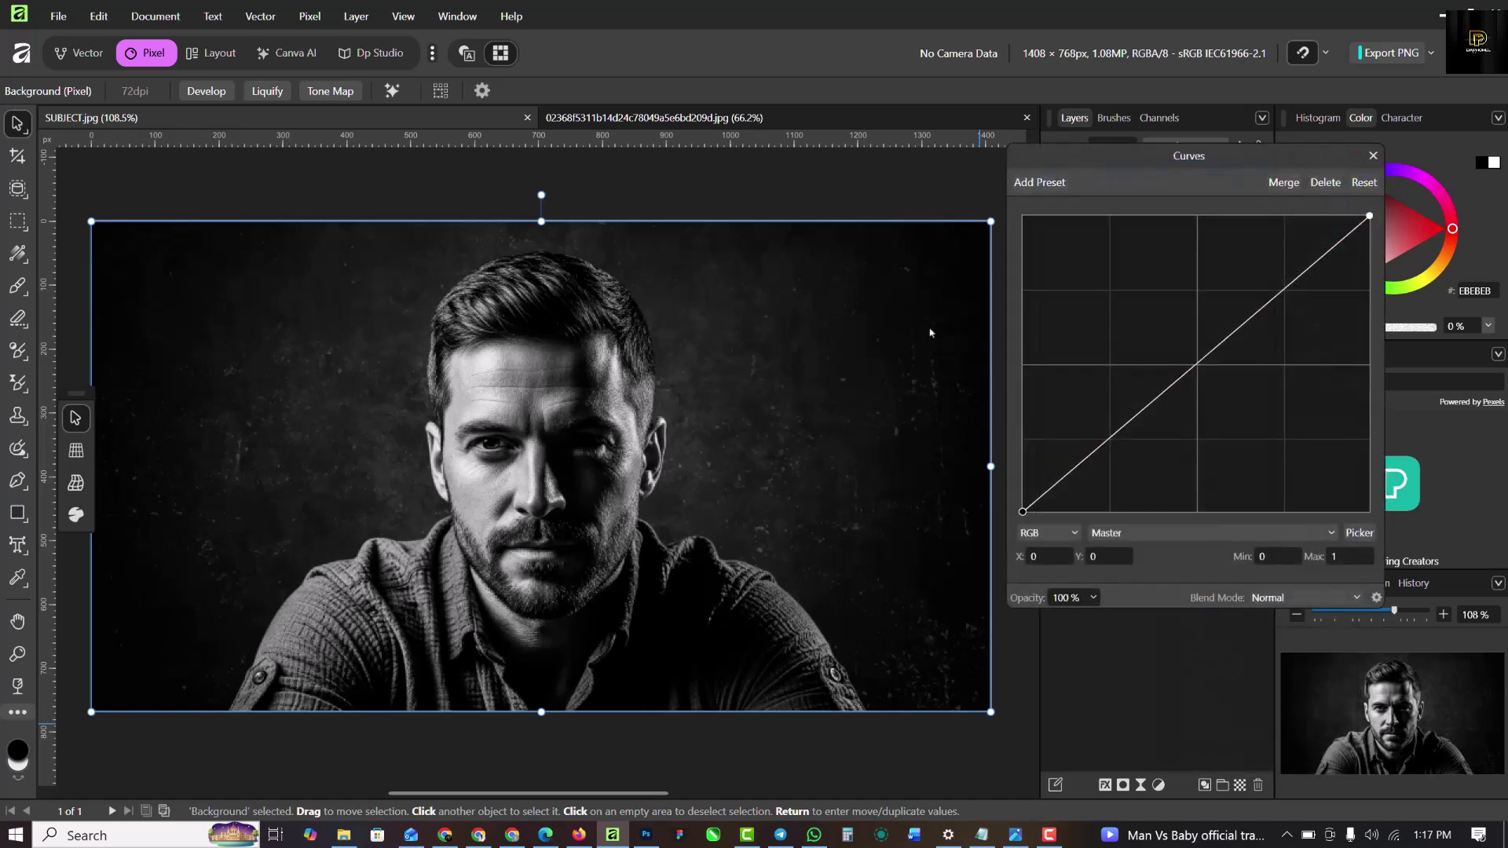
{"action": "left_click_drag", "start_coordinate": [1369, 215], "coordinate": [1325, 214]}
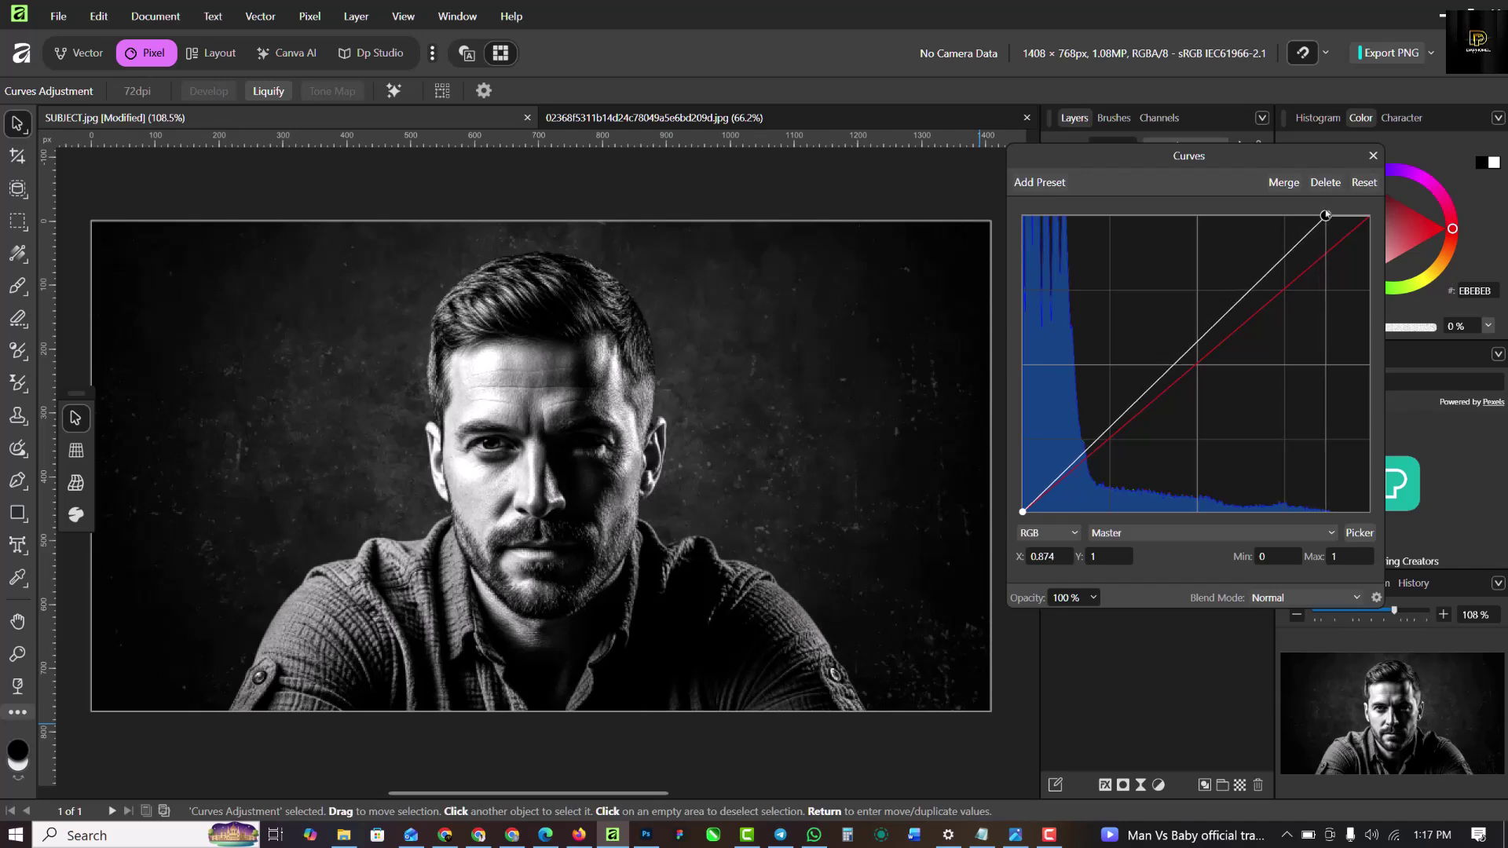
{"action": "left_click_drag", "start_coordinate": [1024, 516], "coordinate": [1026, 520]}
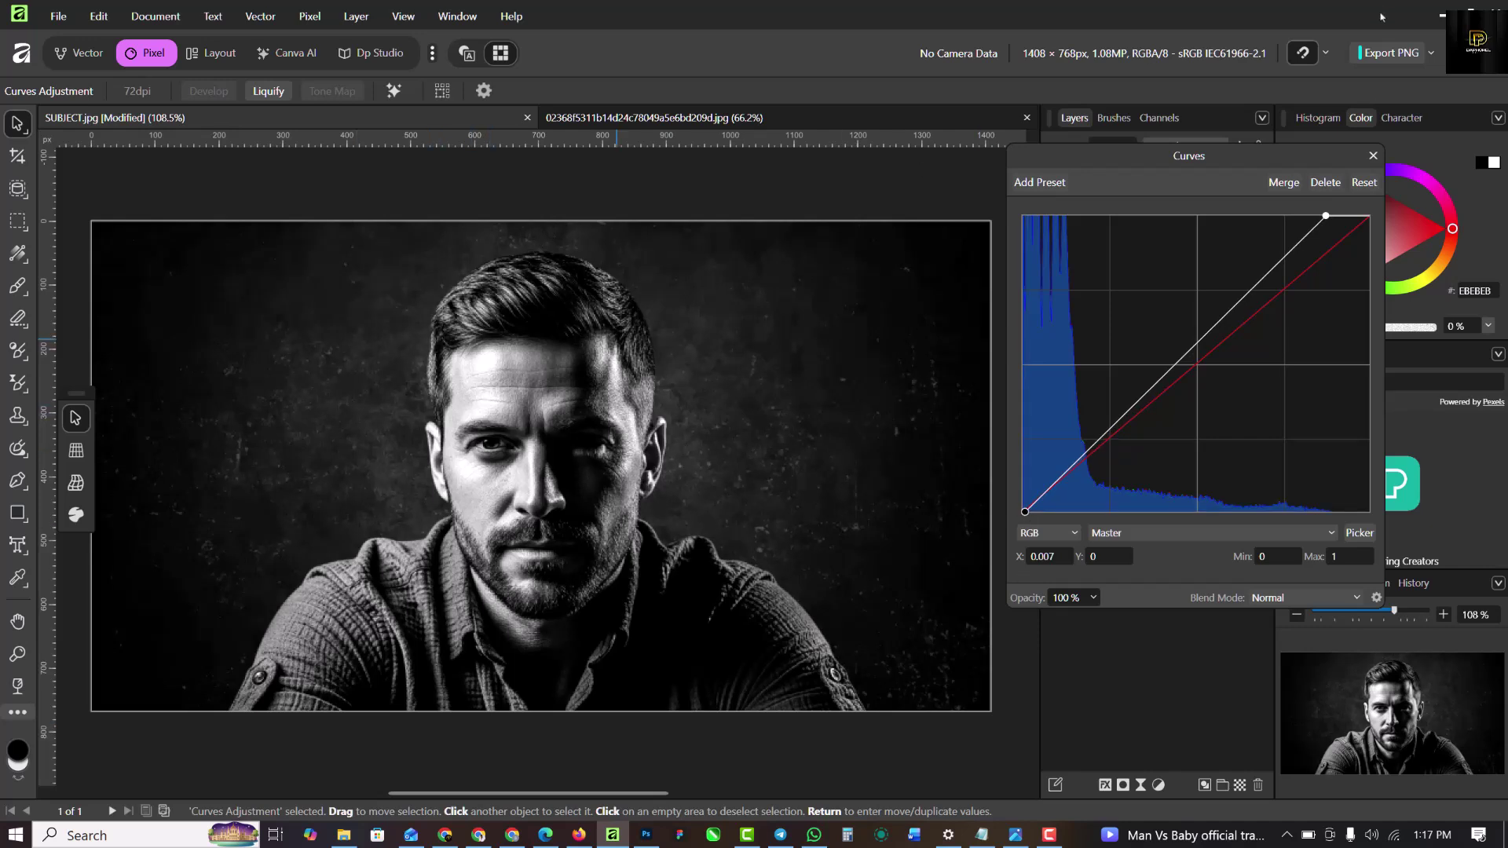
{"action": "left_click", "coordinate": [1373, 155]}
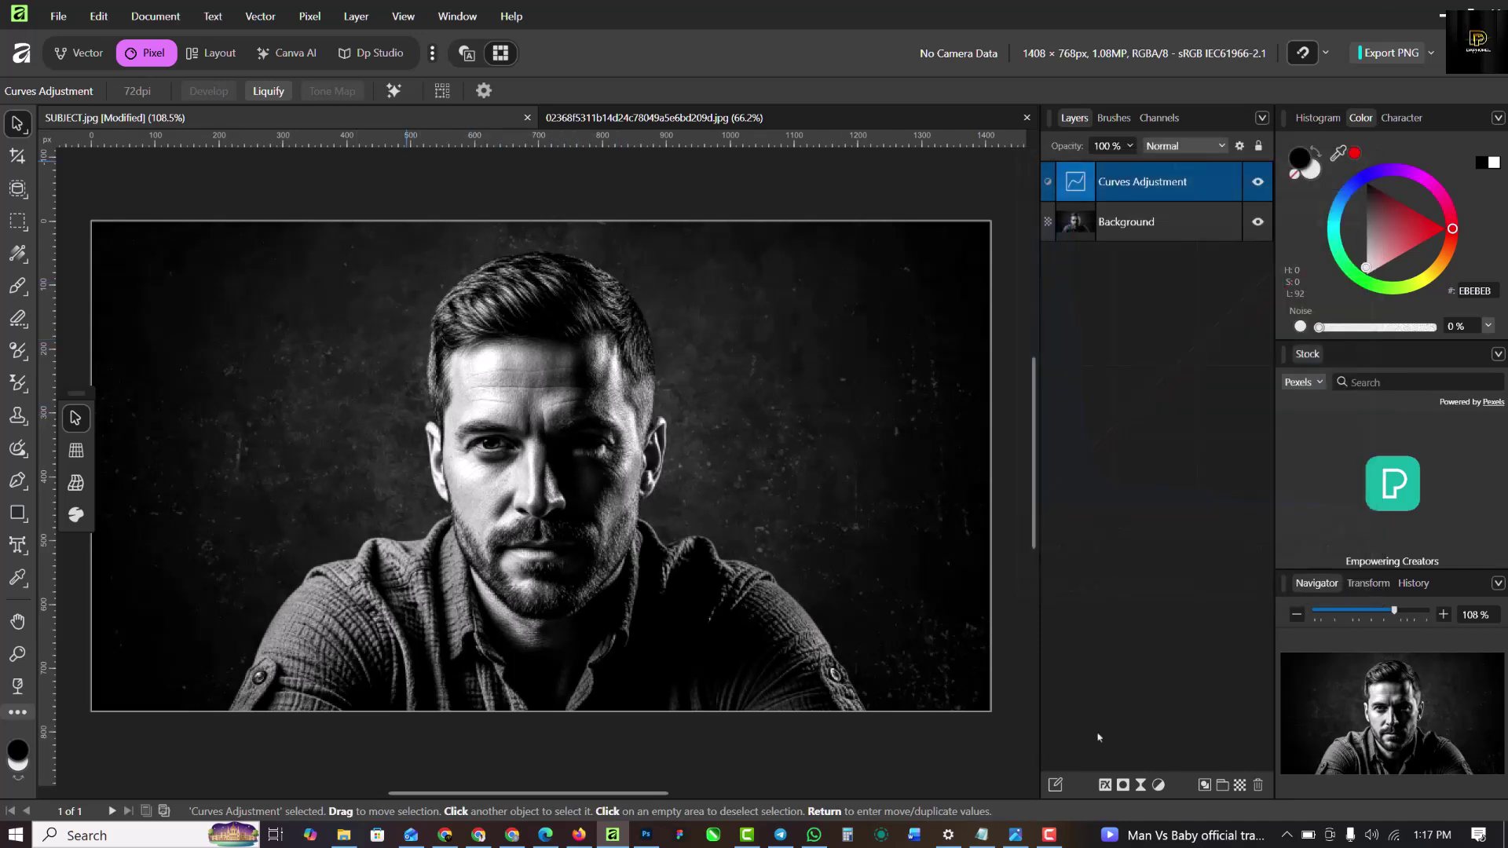
Step: Add a Recolor adjustment tinting the man's portrait red at hue 0°, saturation 100%
{"action": "left_click", "coordinate": [1158, 784]}
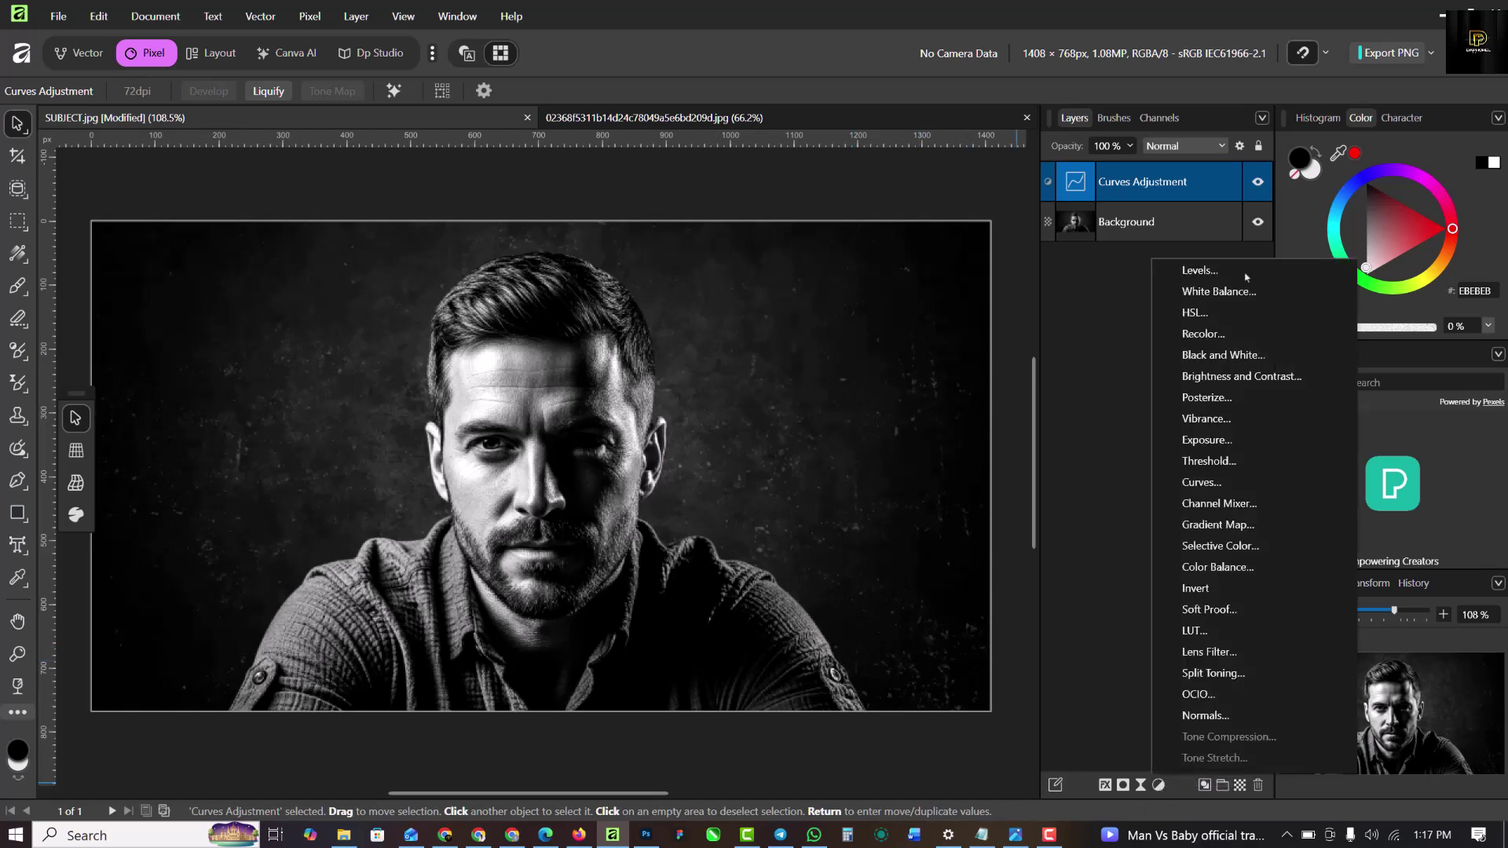
{"action": "left_click", "coordinate": [1209, 335]}
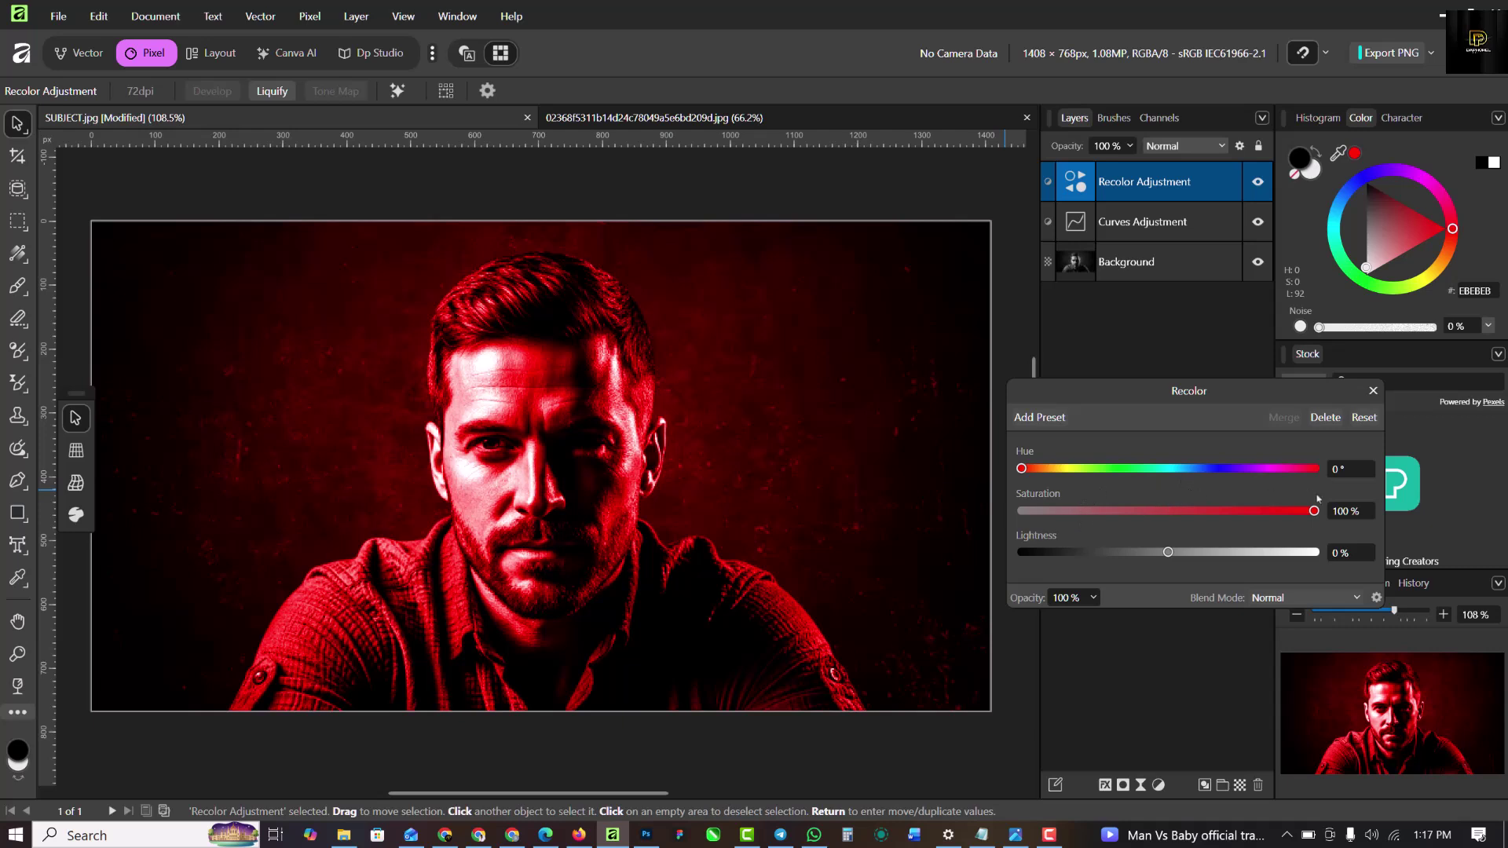
{"action": "left_click", "coordinate": [1373, 391]}
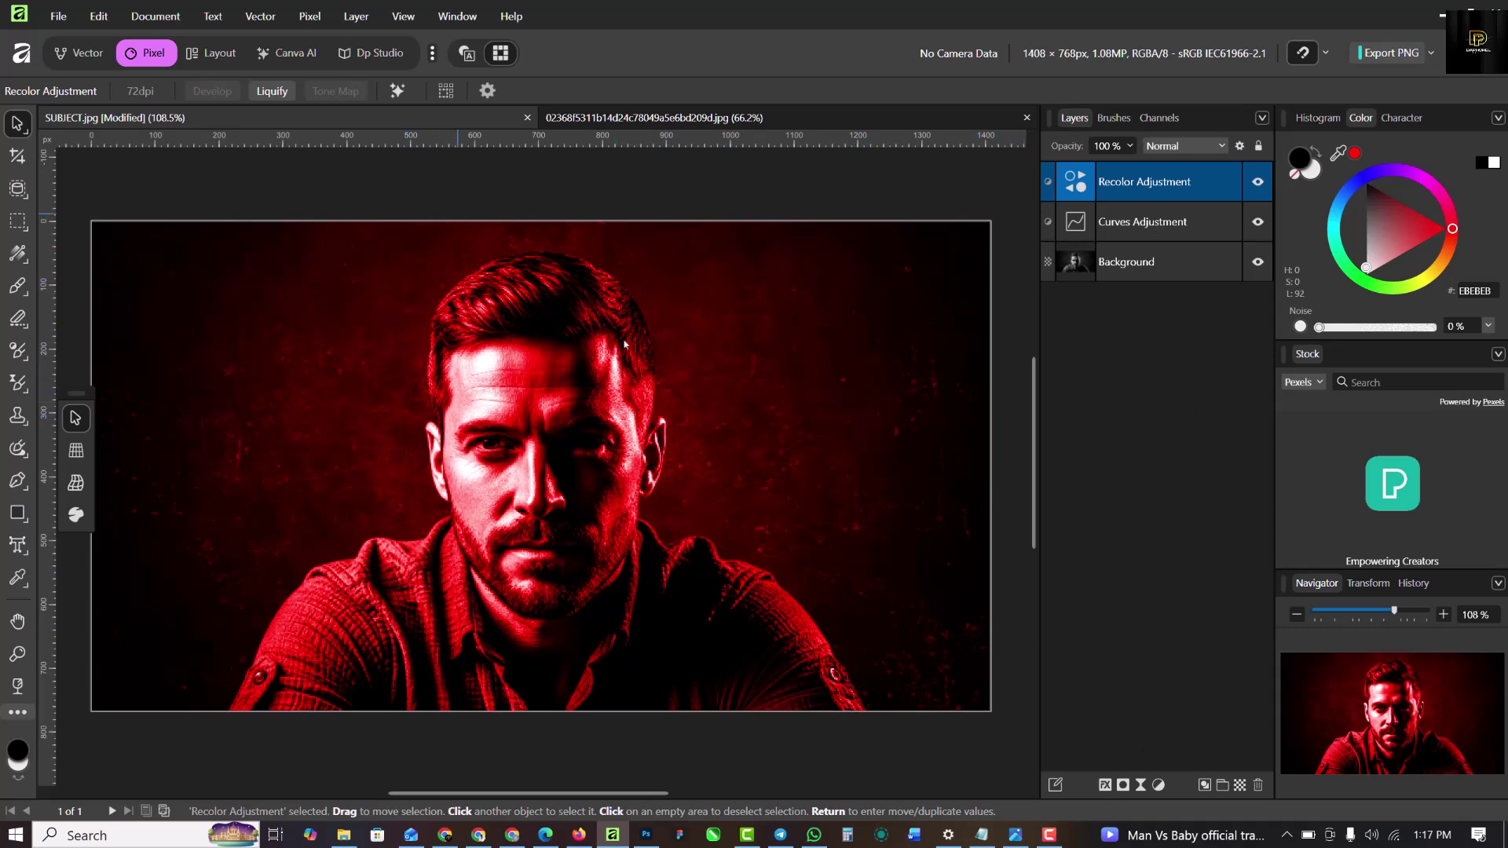
Step: Place a vertical guide at the face centre and add a mask to the red Recolor layer
{"action": "left_click_drag", "start_coordinate": [47, 346], "coordinate": [336, 355]}
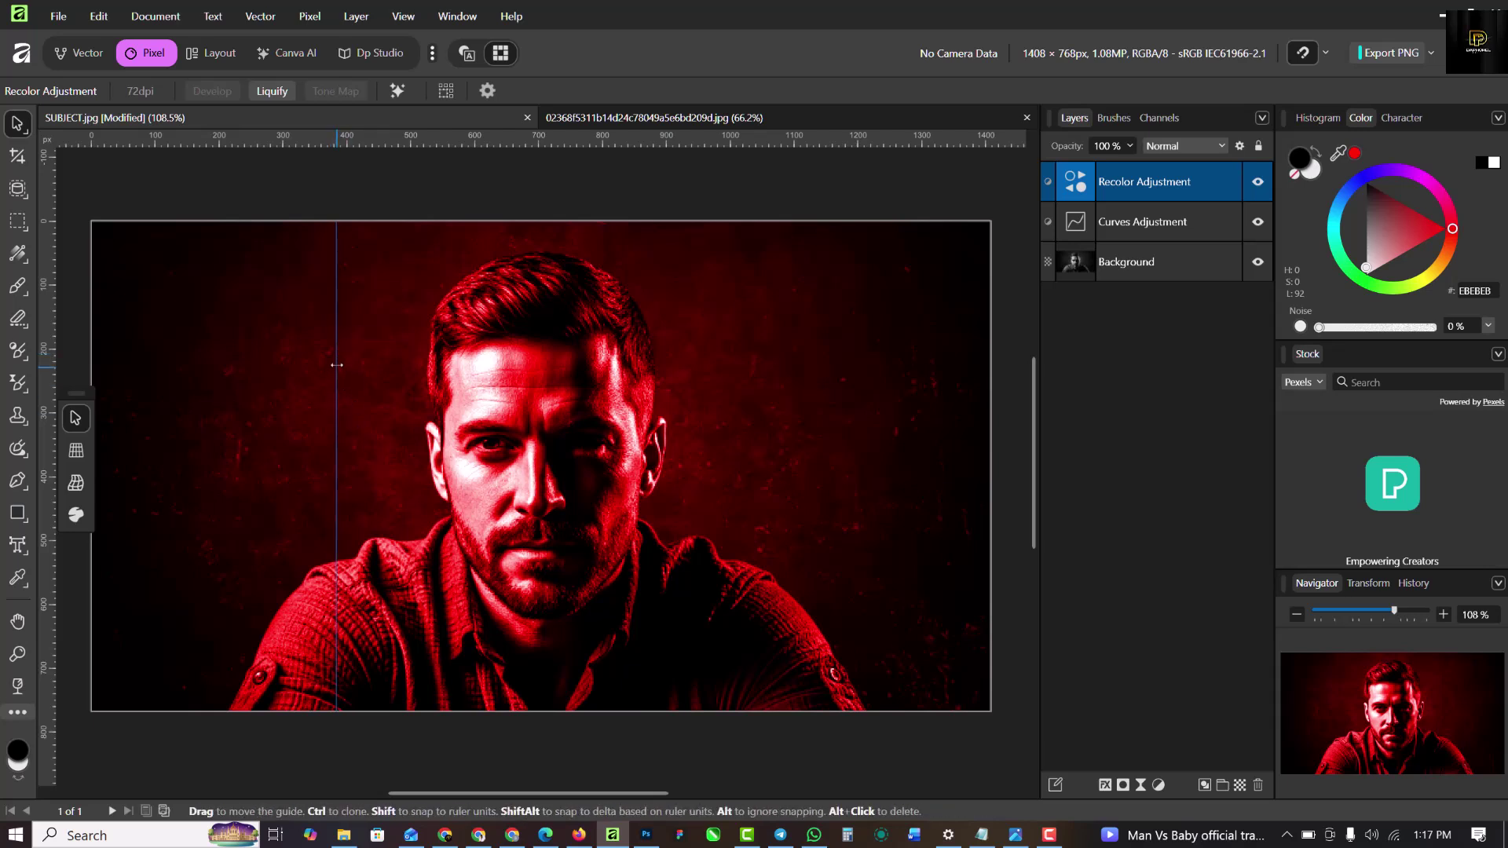
{"action": "left_click_drag", "start_coordinate": [336, 360], "coordinate": [531, 400]}
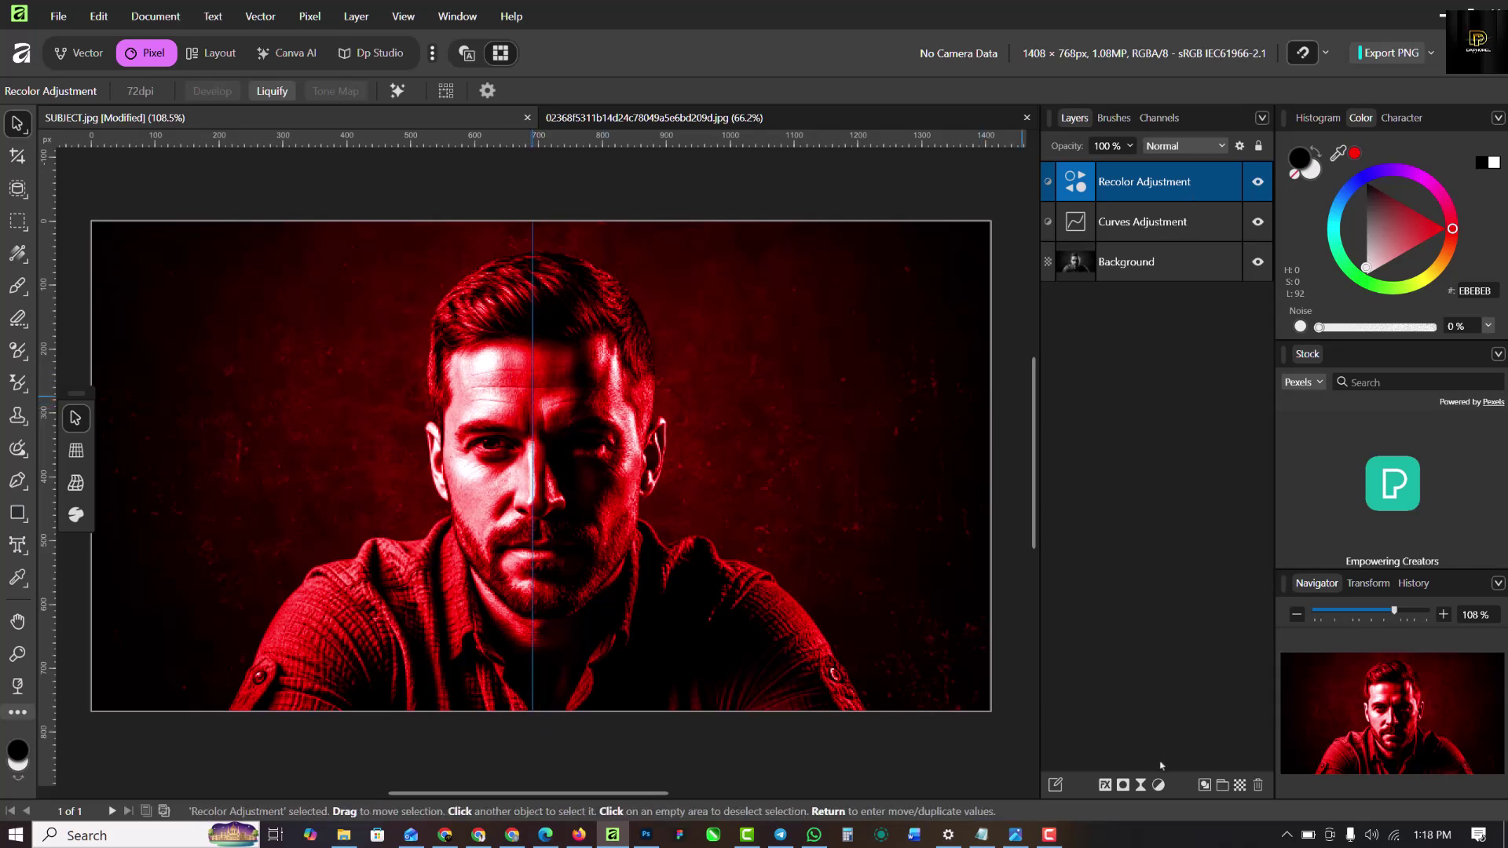
{"action": "left_click", "coordinate": [1124, 786]}
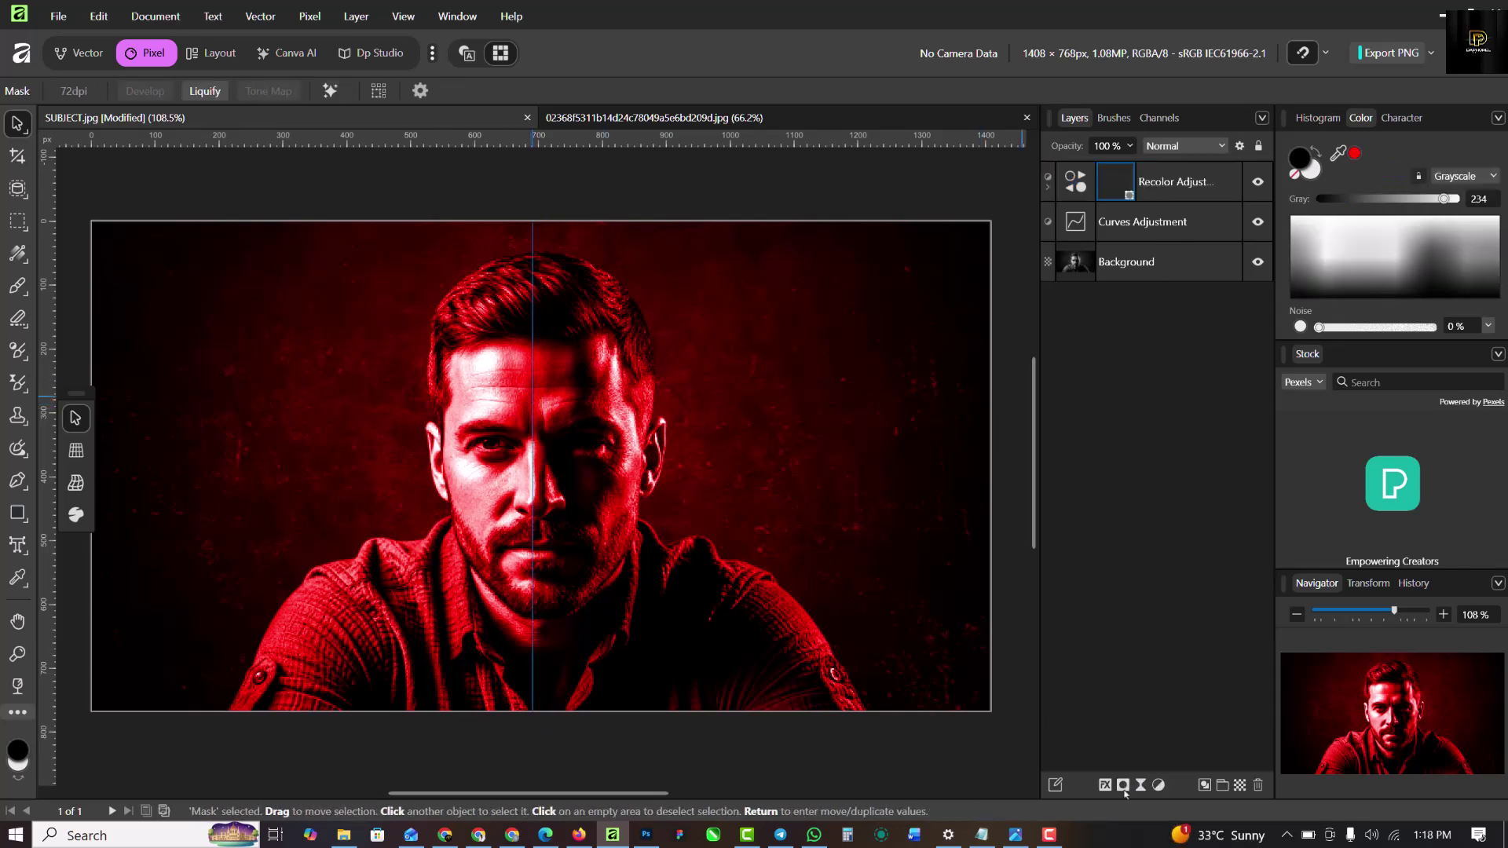
{"action": "left_click", "coordinate": [1116, 185]}
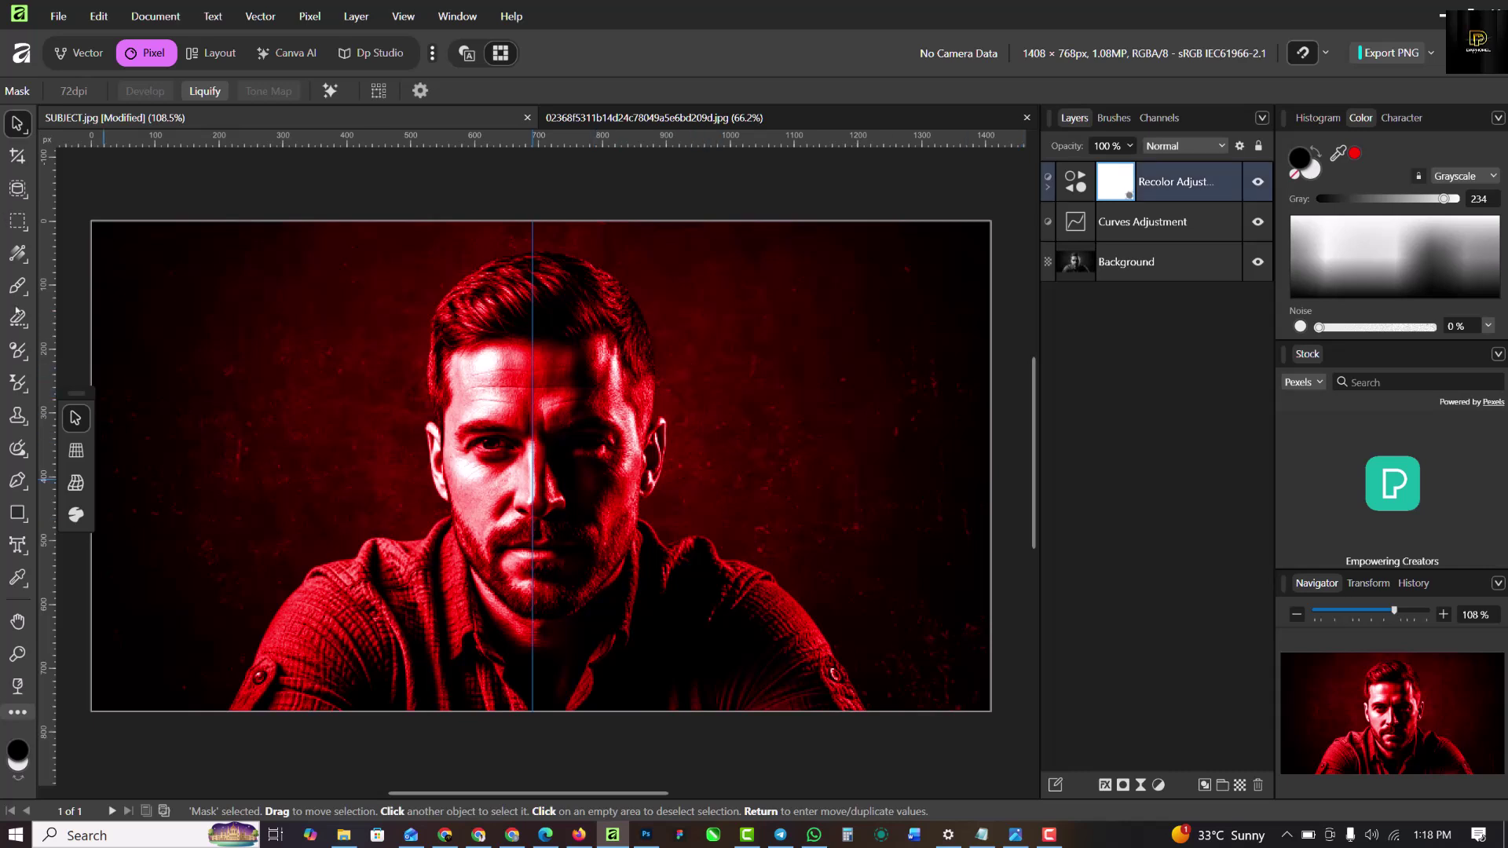
Step: Paint black on the mask over the right of the head, face and shoulder, enlarging the brush to 598 px
{"action": "left_click", "coordinate": [17, 288]}
{"action": "left_click", "coordinate": [102, 280]}
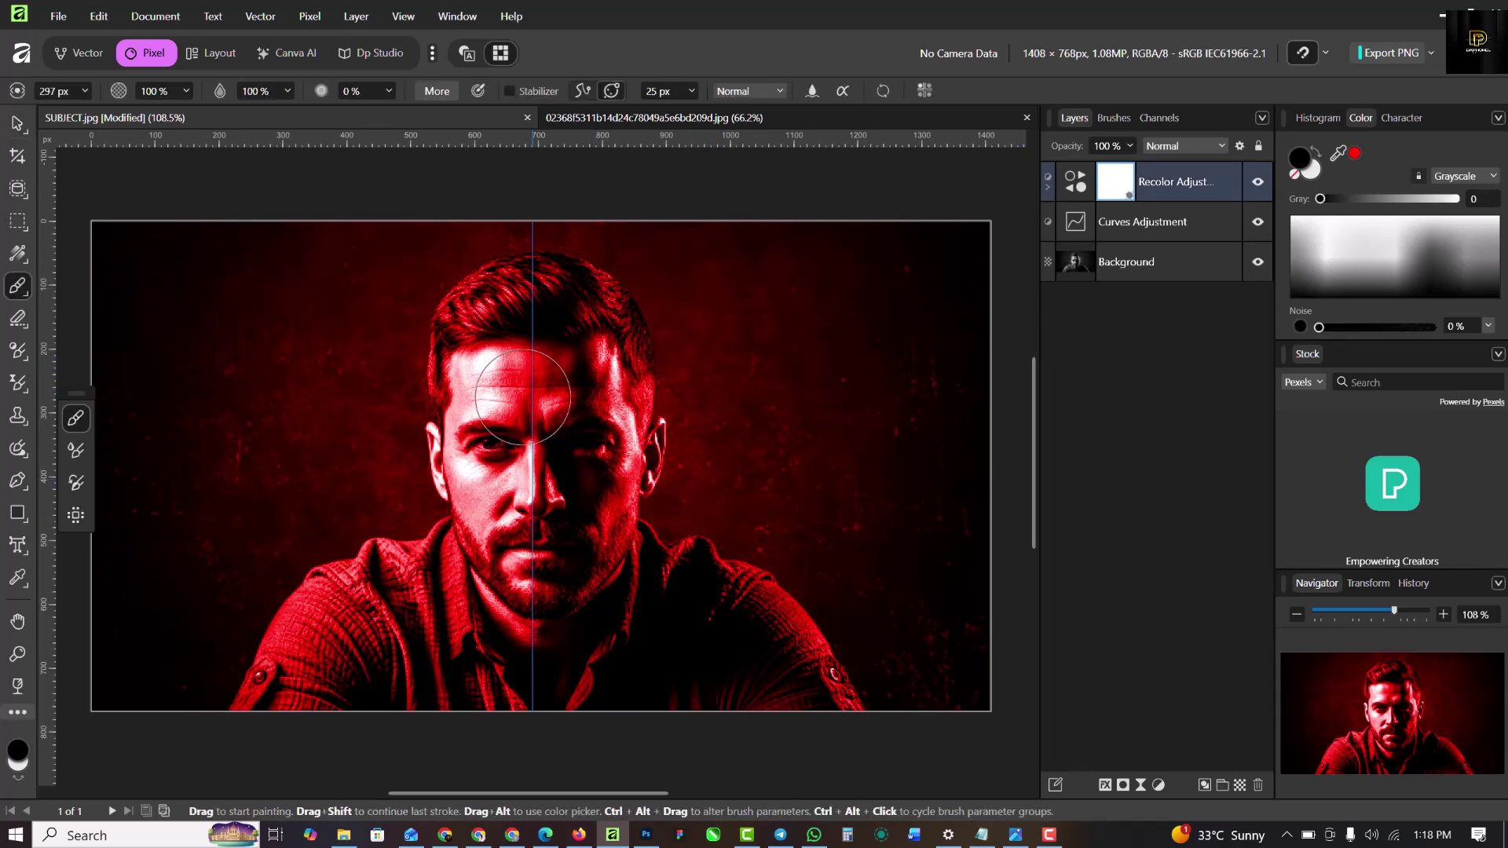
{"action": "mouse_move", "coordinate": [574, 314]}
{"action": "left_mouse_down"}
{"action": "mouse_move", "coordinate": [582, 209]}
{"action": "mouse_move", "coordinate": [589, 408]}
{"action": "mouse_move", "coordinate": [601, 338]}
{"action": "mouse_move", "coordinate": [622, 328]}
{"action": "mouse_move", "coordinate": [649, 653]}
{"action": "mouse_move", "coordinate": [697, 153]}
{"action": "mouse_move", "coordinate": [717, 623]}
{"action": "mouse_move", "coordinate": [764, 714]}
{"action": "mouse_move", "coordinate": [785, 275]}
{"action": "left_mouse_up"}
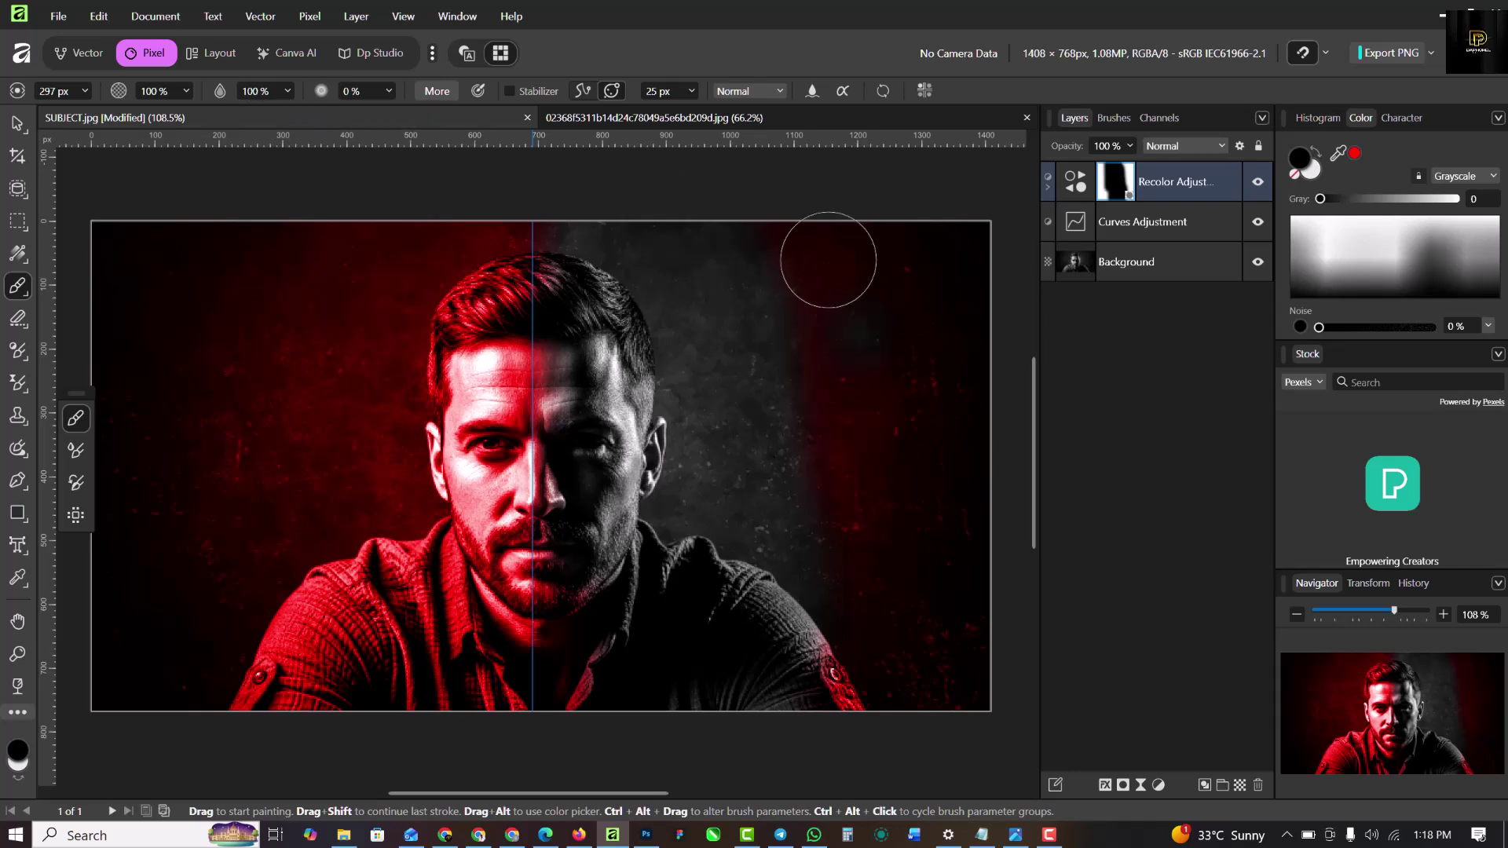
{"action": "mouse_move", "coordinate": [801, 223]}
{"action": "left_mouse_down"}
{"action": "mouse_move", "coordinate": [849, 329]}
{"action": "mouse_move", "coordinate": [828, 358]}
{"action": "mouse_move", "coordinate": [875, 437]}
{"action": "mouse_move", "coordinate": [896, 443]}
{"action": "mouse_move", "coordinate": [828, 424]}
{"action": "left_mouse_up"}
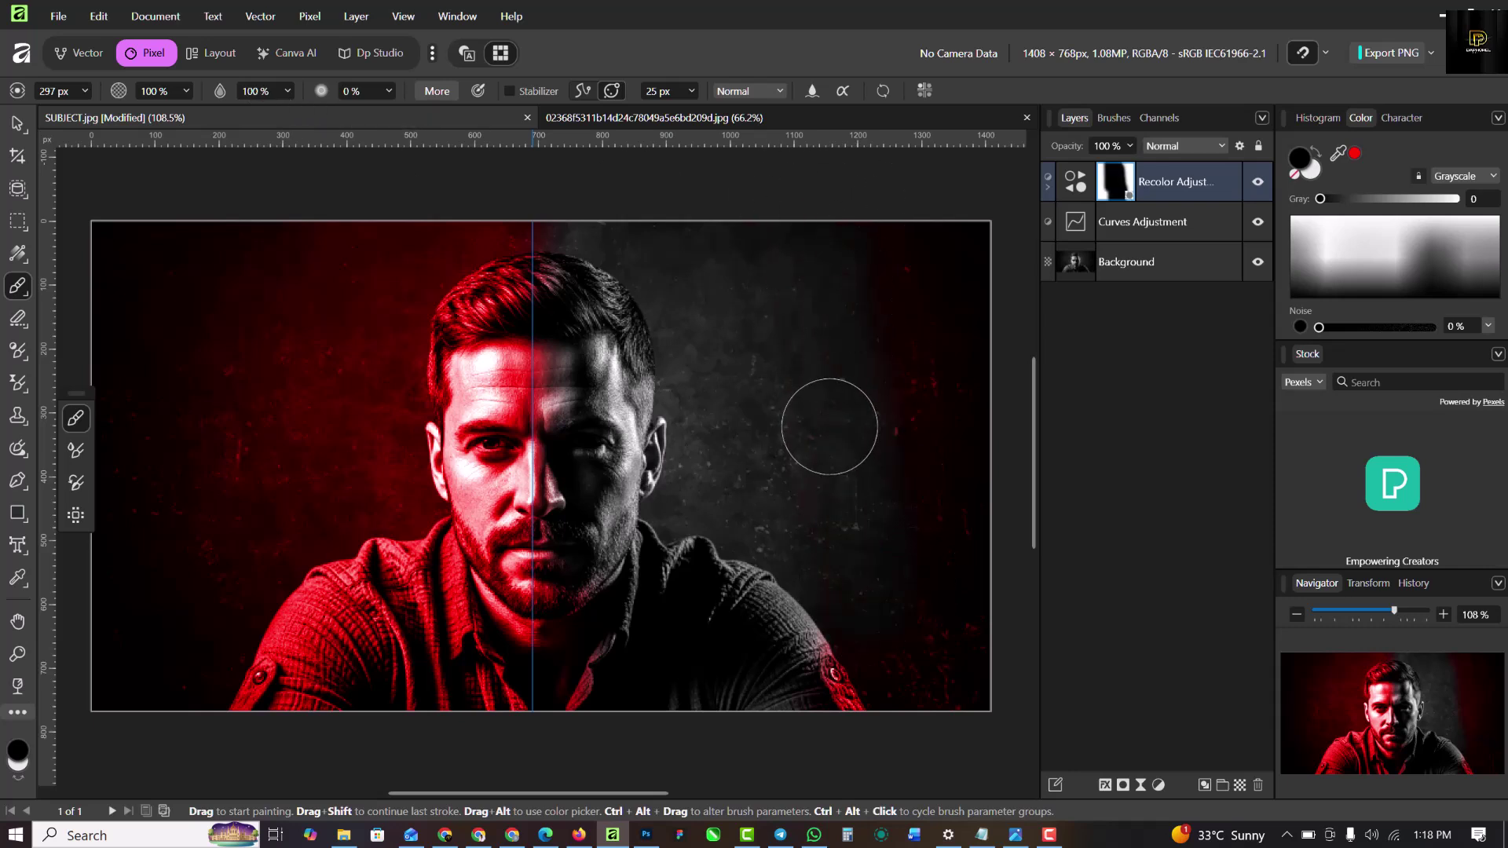
{"action": "key", "text": "bracketright"}
{"action": "key", "text": "bracketright"}
{"action": "key", "text": "bracketright"}
{"action": "key", "text": "bracketright"}
{"action": "key", "text": "bracketright"}
{"action": "key", "text": "bracketright"}
{"action": "key", "text": "bracketright"}
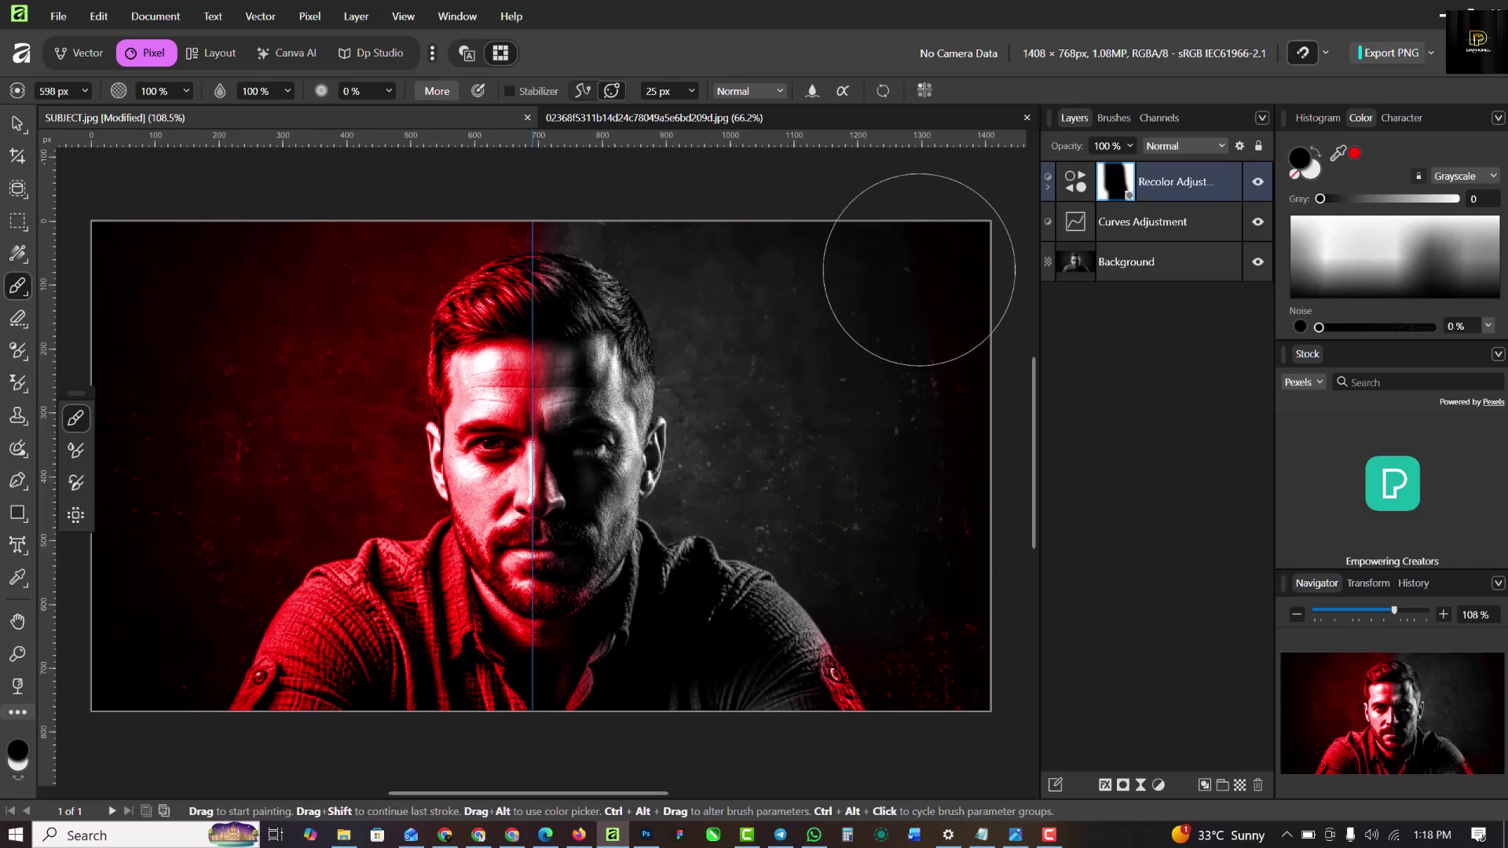
{"action": "mouse_move", "coordinate": [938, 560]}
{"action": "left_mouse_down"}
{"action": "mouse_move", "coordinate": [892, 695]}
{"action": "mouse_move", "coordinate": [950, 707]}
{"action": "mouse_move", "coordinate": [809, 730]}
{"action": "mouse_move", "coordinate": [714, 683]}
{"action": "mouse_move", "coordinate": [623, 673]}
{"action": "mouse_move", "coordinate": [606, 723]}
{"action": "mouse_move", "coordinate": [892, 691]}
{"action": "mouse_move", "coordinate": [642, 508]}
{"action": "mouse_move", "coordinate": [628, 247]}
{"action": "mouse_move", "coordinate": [626, 705]}
{"action": "mouse_move", "coordinate": [689, 723]}
{"action": "left_mouse_up"}
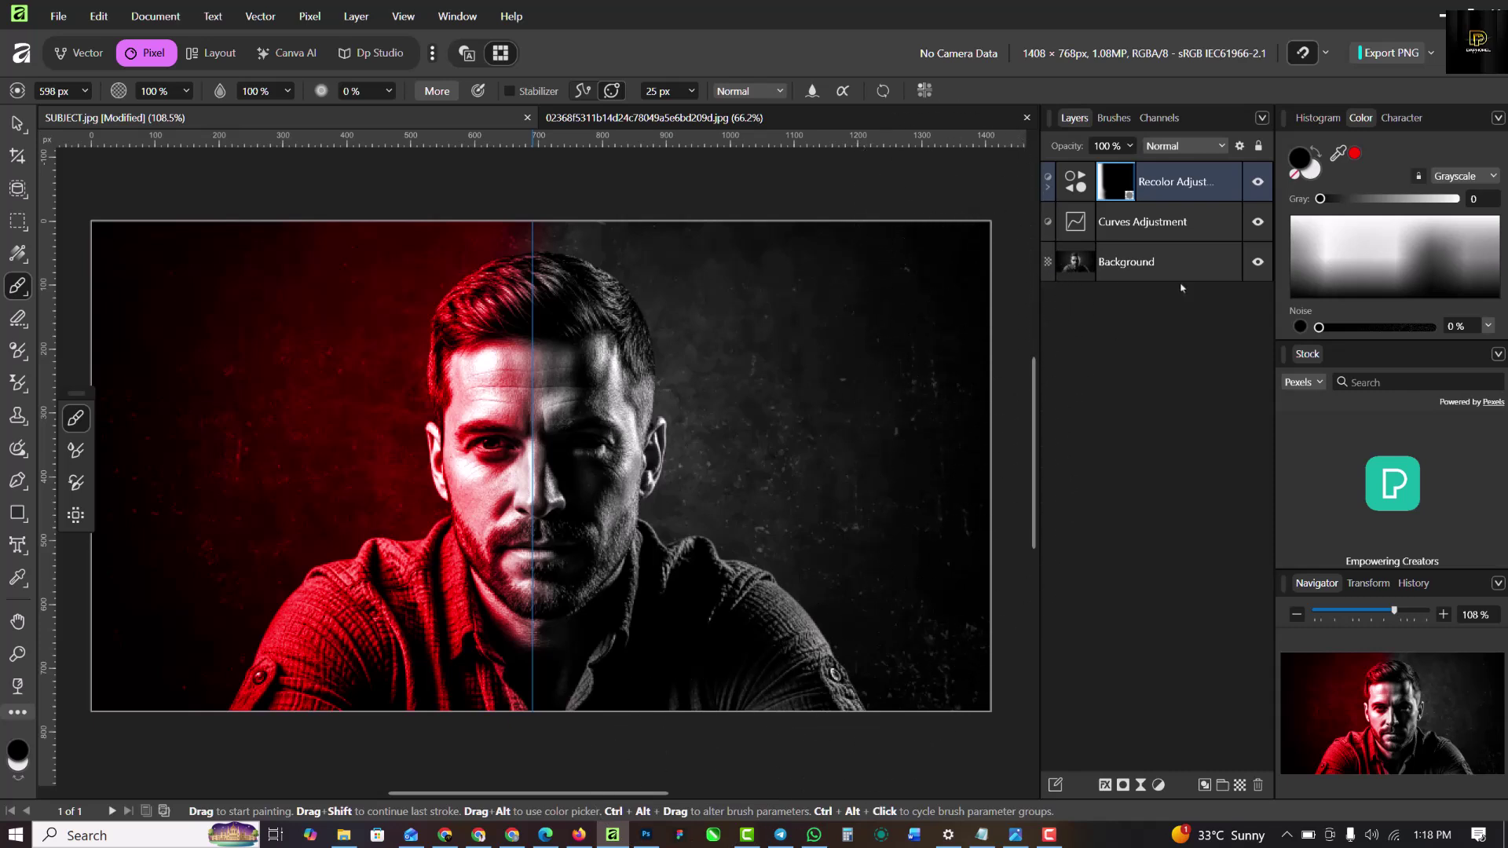
Step: Hide the red Recolor layer and add a blue Recolor at hue 222.7° with 4% lightness
{"action": "left_click", "coordinate": [1258, 183]}
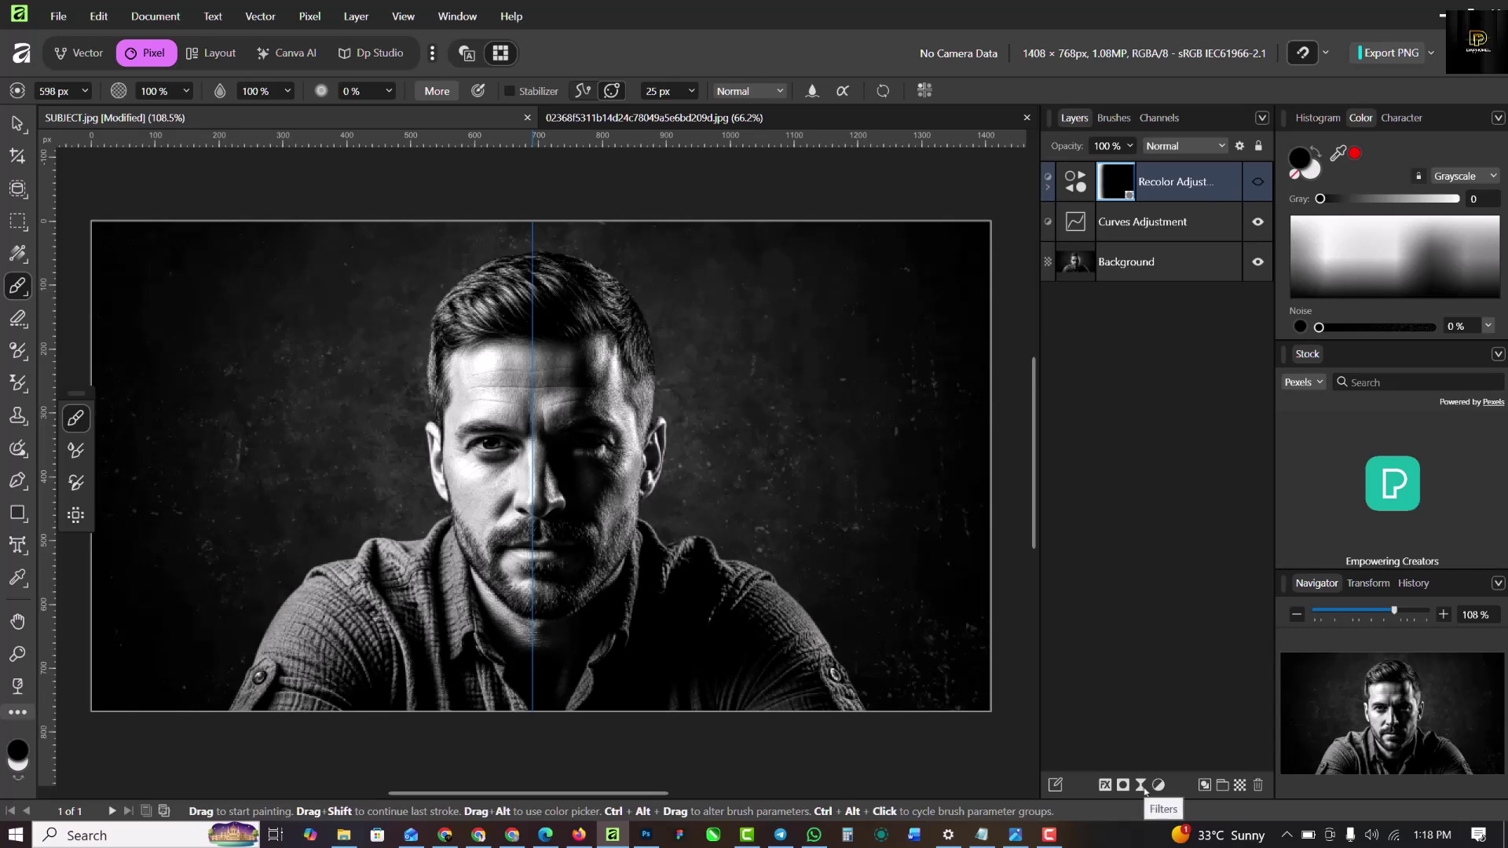
{"action": "left_click", "coordinate": [1158, 785]}
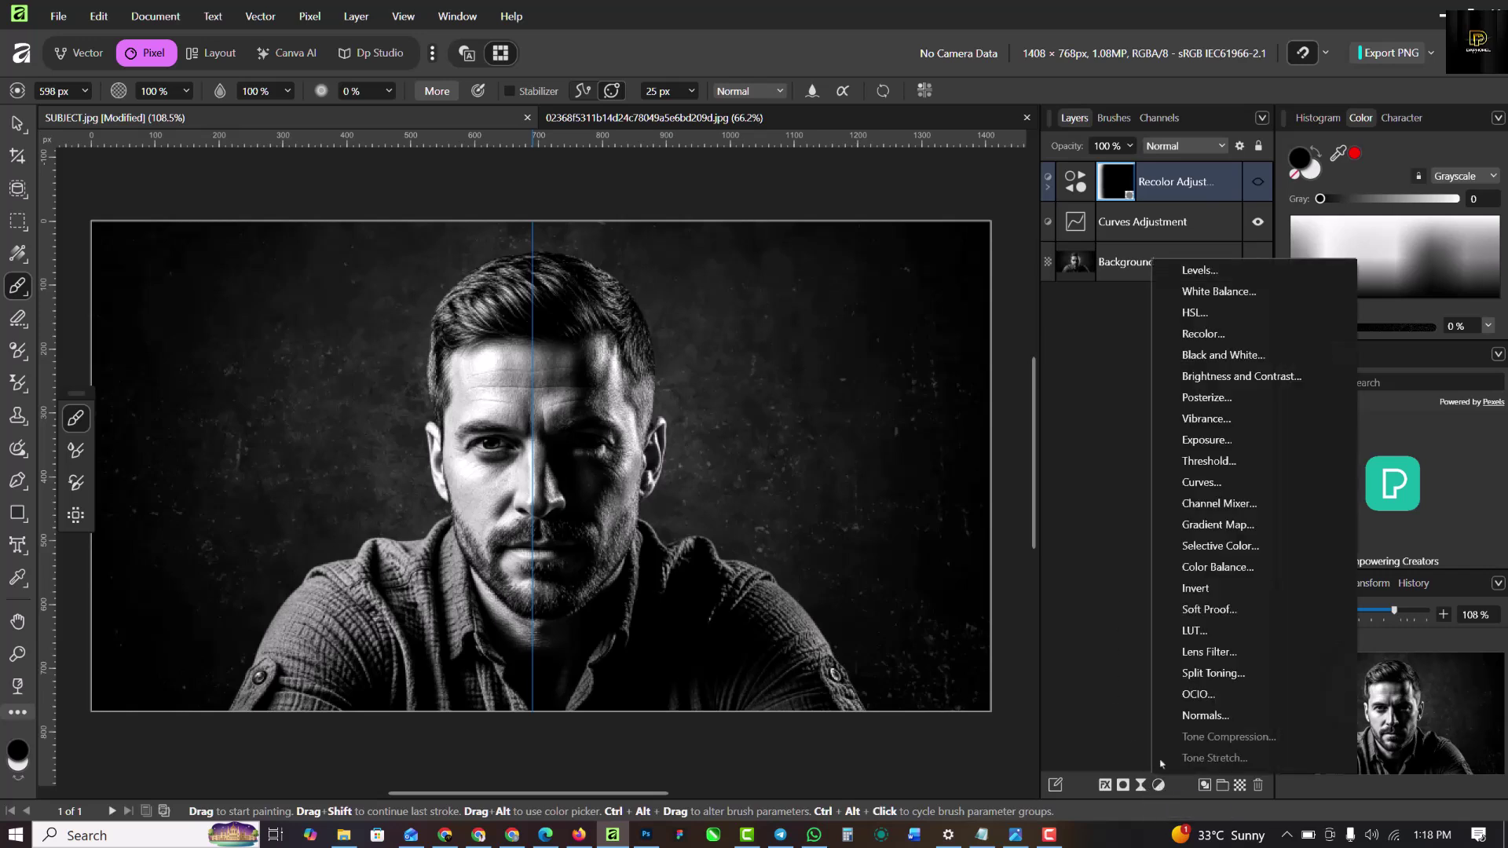
{"action": "left_click", "coordinate": [1250, 338]}
{"action": "left_click", "coordinate": [1211, 469]}
{"action": "left_click_drag", "start_coordinate": [1211, 469], "coordinate": [1202, 469]}
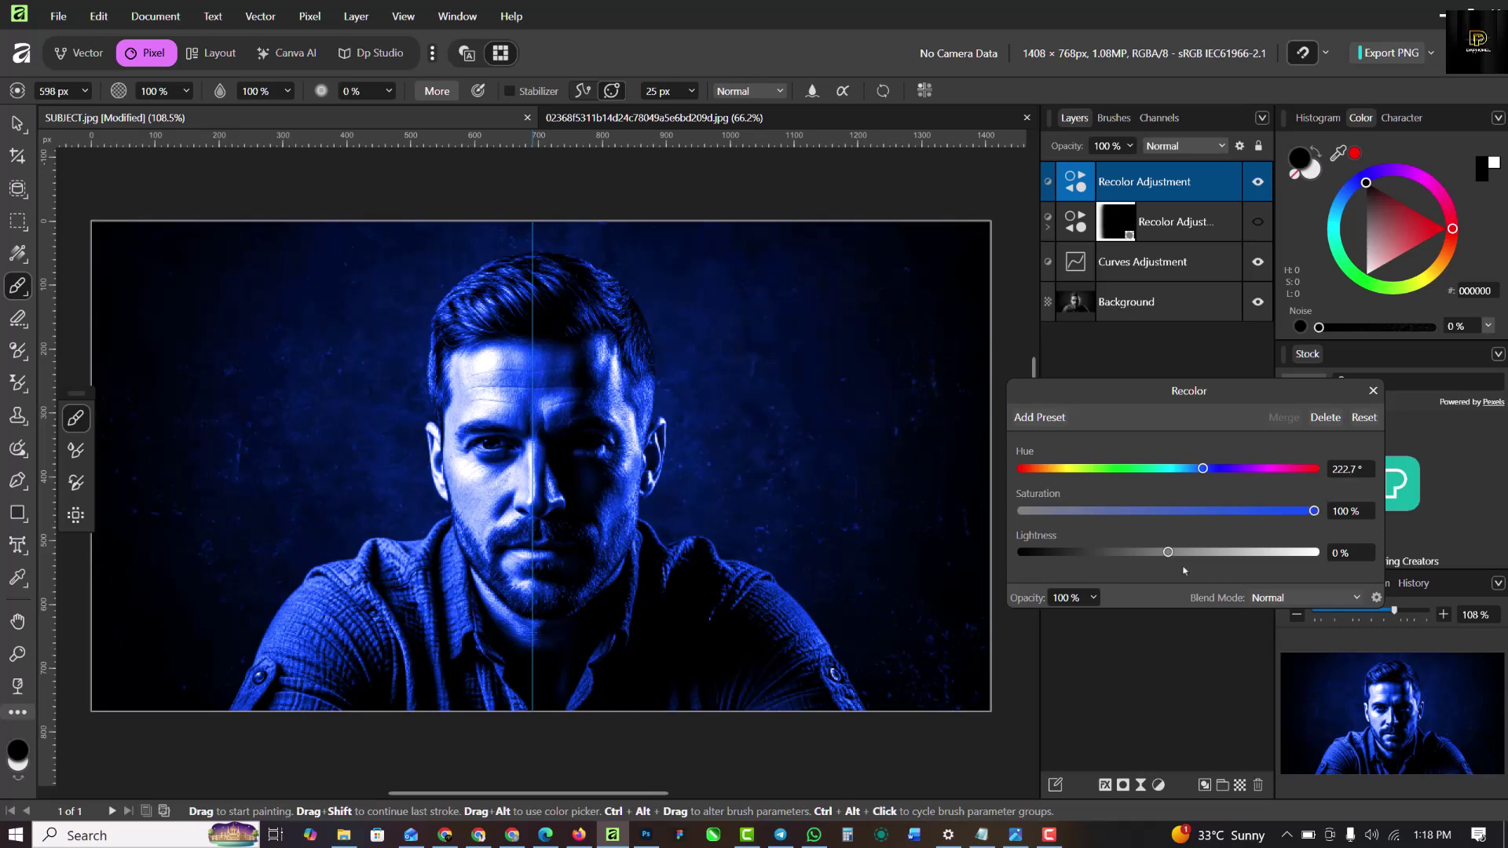
{"action": "left_click_drag", "start_coordinate": [1167, 552], "coordinate": [1173, 554]}
Step: Add a mask to the blue Recolor layer and invert it to hide the blue tint
{"action": "left_click", "coordinate": [1373, 390]}
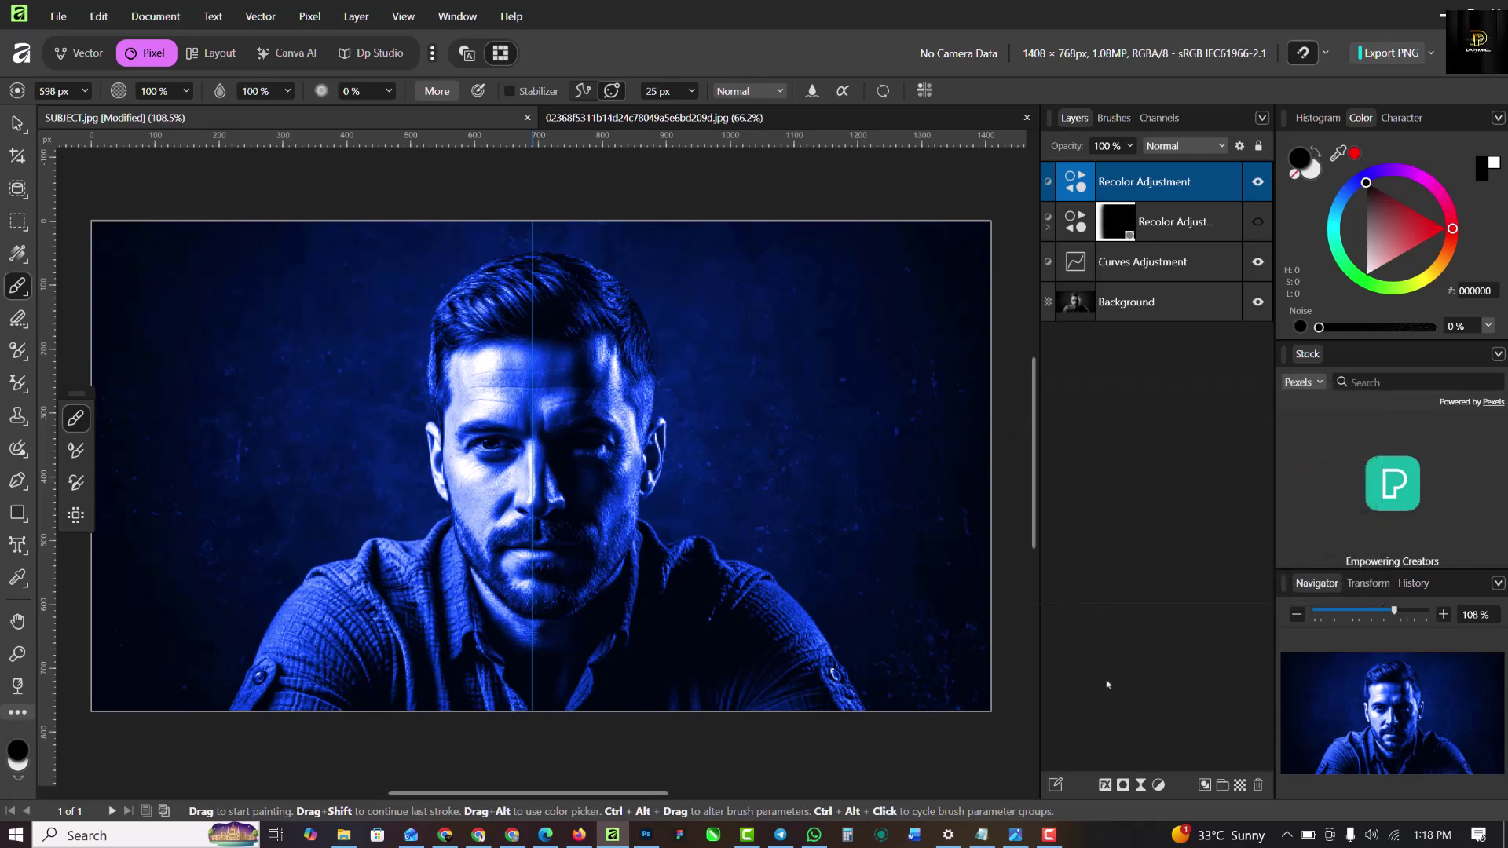
{"action": "left_click", "coordinate": [1124, 785]}
{"action": "left_click", "coordinate": [1108, 180]}
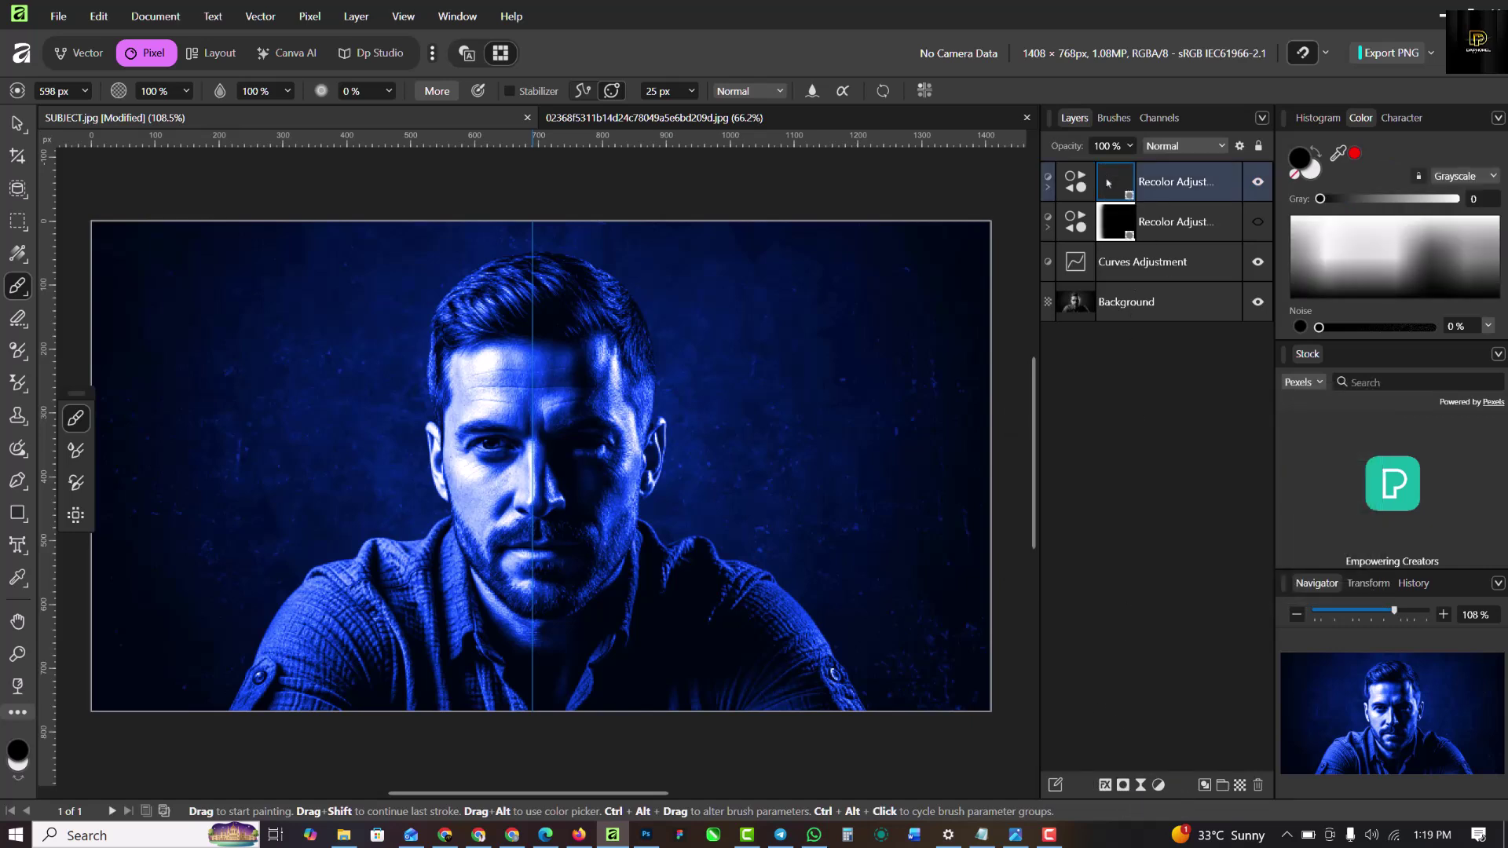
{"action": "right_click", "coordinate": [1108, 182]}
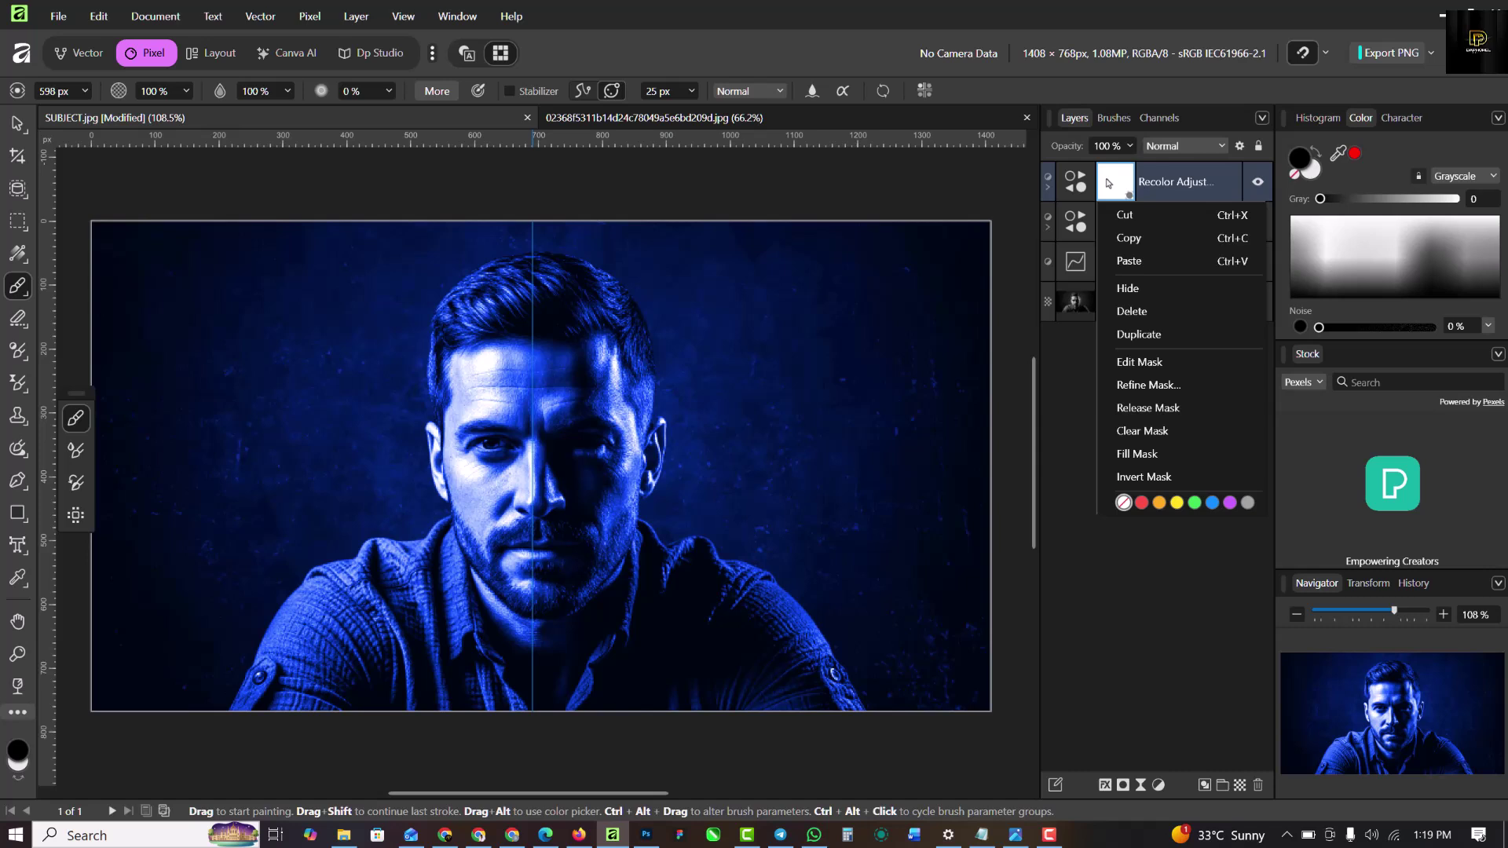
{"action": "left_click", "coordinate": [1155, 477]}
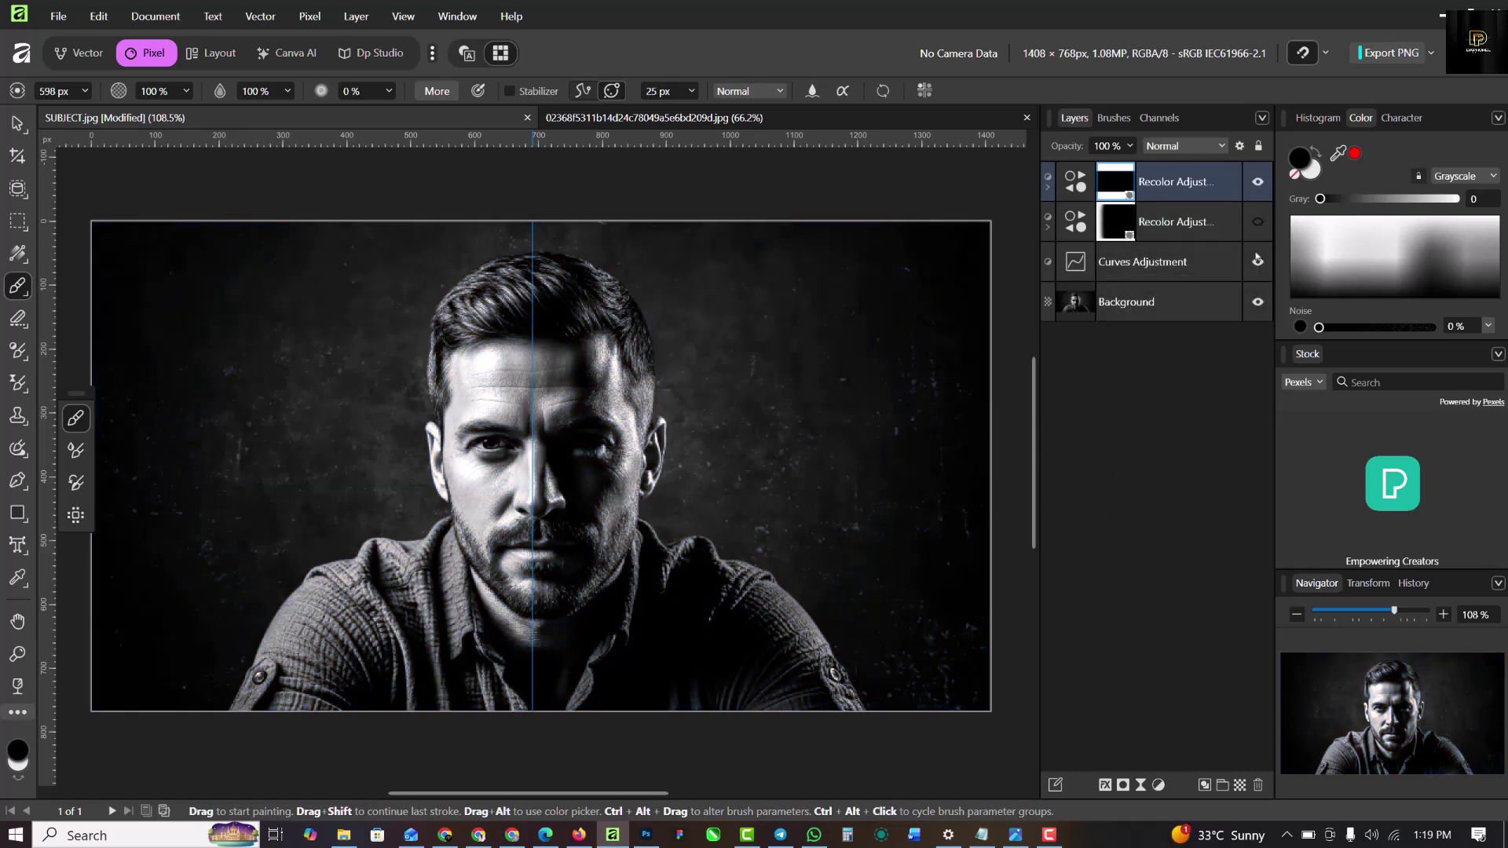
Step: Show the red tint again and paint white on the blue mask over the right half
{"action": "left_click", "coordinate": [1258, 224]}
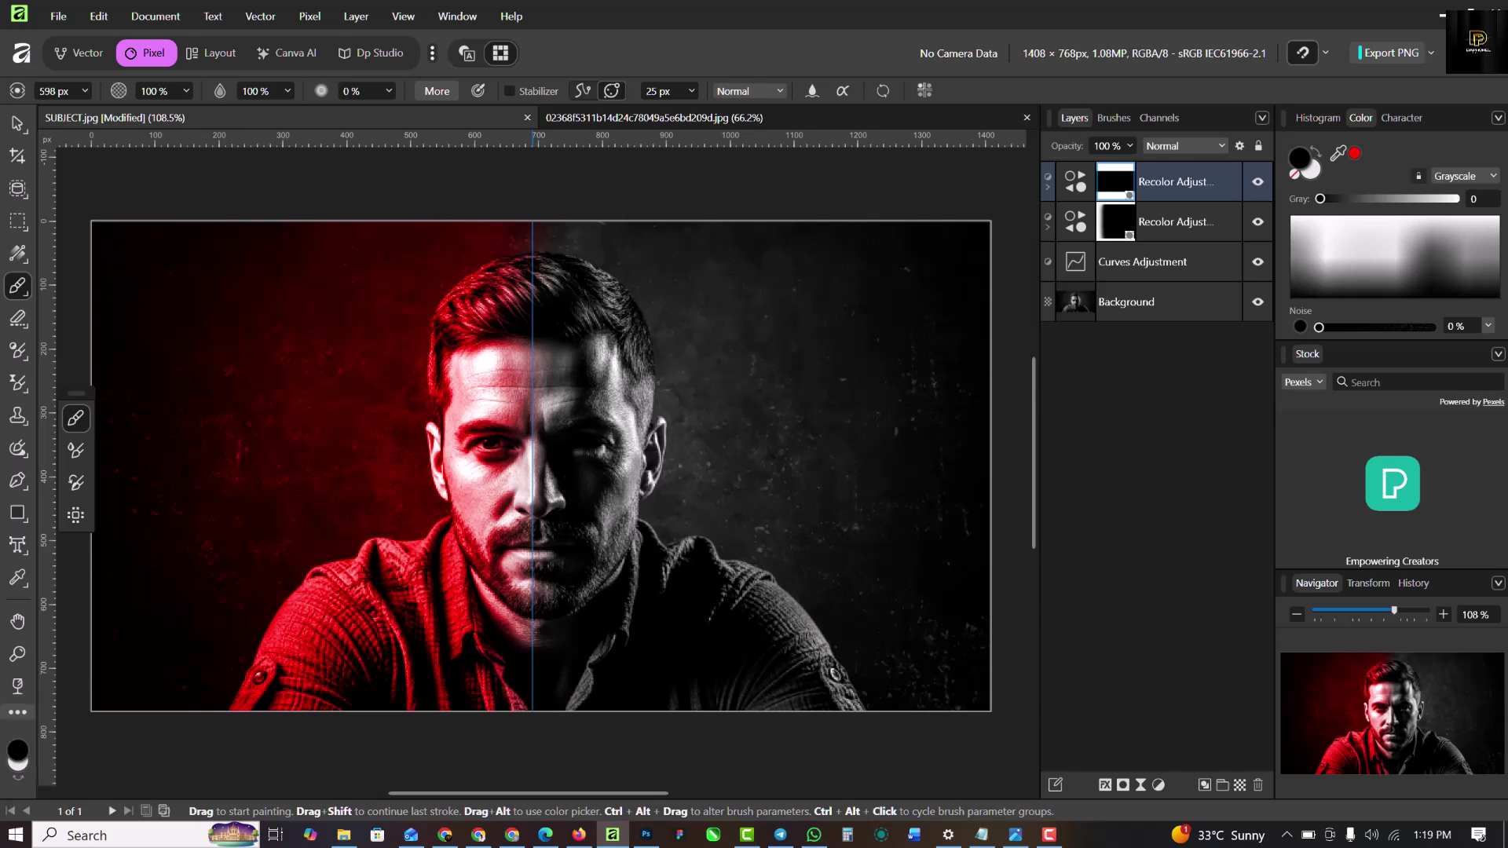
{"action": "left_click", "coordinate": [17, 780]}
{"action": "mouse_move", "coordinate": [623, 252]}
{"action": "left_mouse_down"}
{"action": "mouse_move", "coordinate": [605, 252]}
{"action": "mouse_move", "coordinate": [689, 437]}
{"action": "mouse_move", "coordinate": [670, 704]}
{"action": "mouse_move", "coordinate": [673, 236]}
{"action": "mouse_move", "coordinate": [643, 618]}
{"action": "mouse_move", "coordinate": [801, 509]}
{"action": "mouse_move", "coordinate": [925, 656]}
{"action": "mouse_move", "coordinate": [710, 642]}
{"action": "mouse_move", "coordinate": [690, 296]}
{"action": "mouse_move", "coordinate": [653, 336]}
{"action": "mouse_move", "coordinate": [640, 778]}
{"action": "mouse_move", "coordinate": [929, 389]}
{"action": "mouse_move", "coordinate": [918, 752]}
{"action": "mouse_move", "coordinate": [664, 605]}
{"action": "mouse_move", "coordinate": [898, 724]}
{"action": "left_mouse_up"}
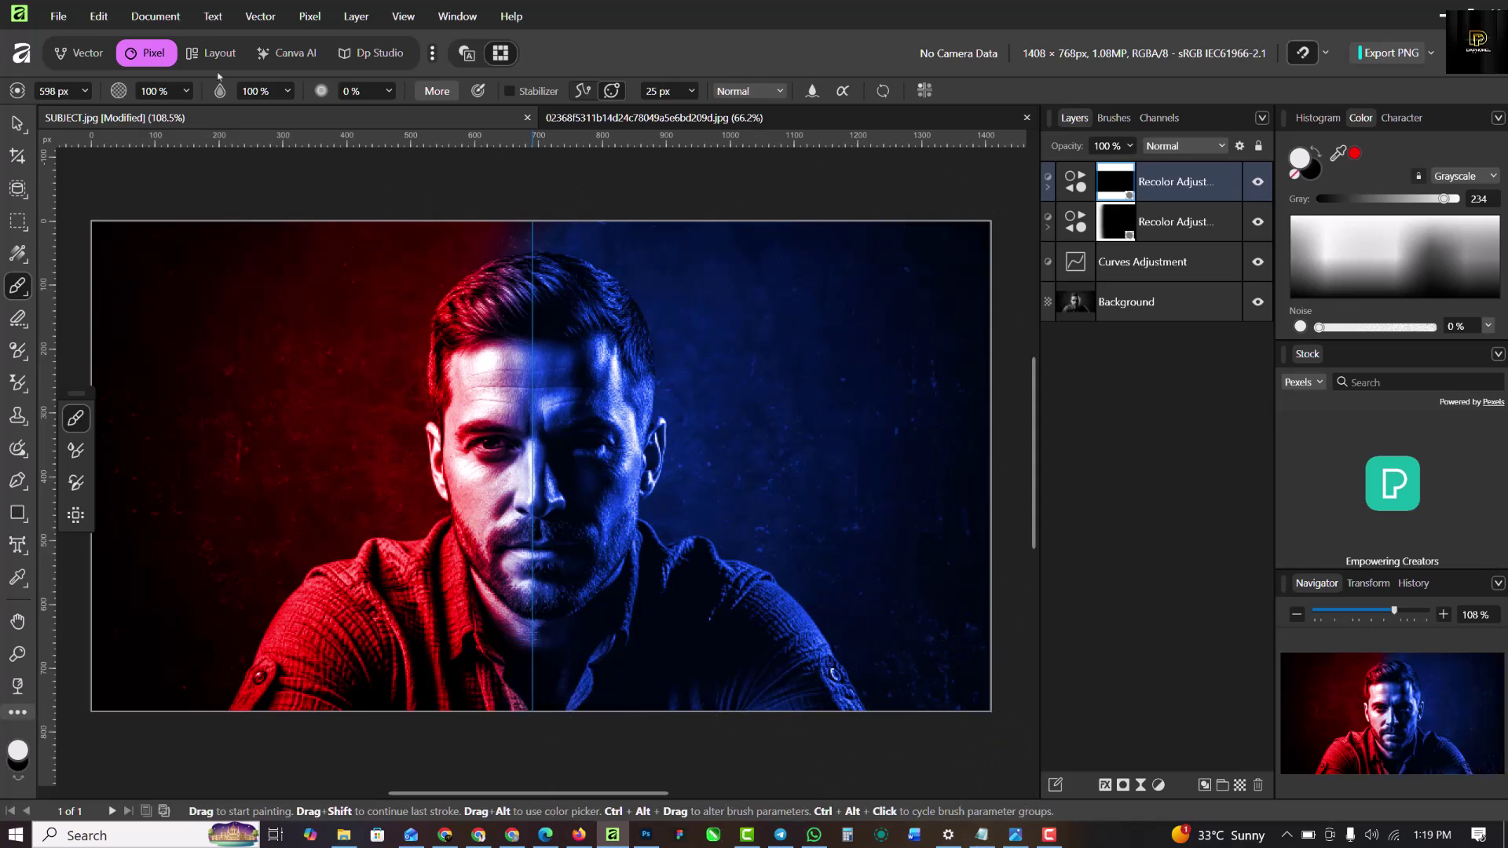
Step: Drag the vertical centre guide off the image and deselect everything
{"action": "left_click", "coordinate": [17, 124]}
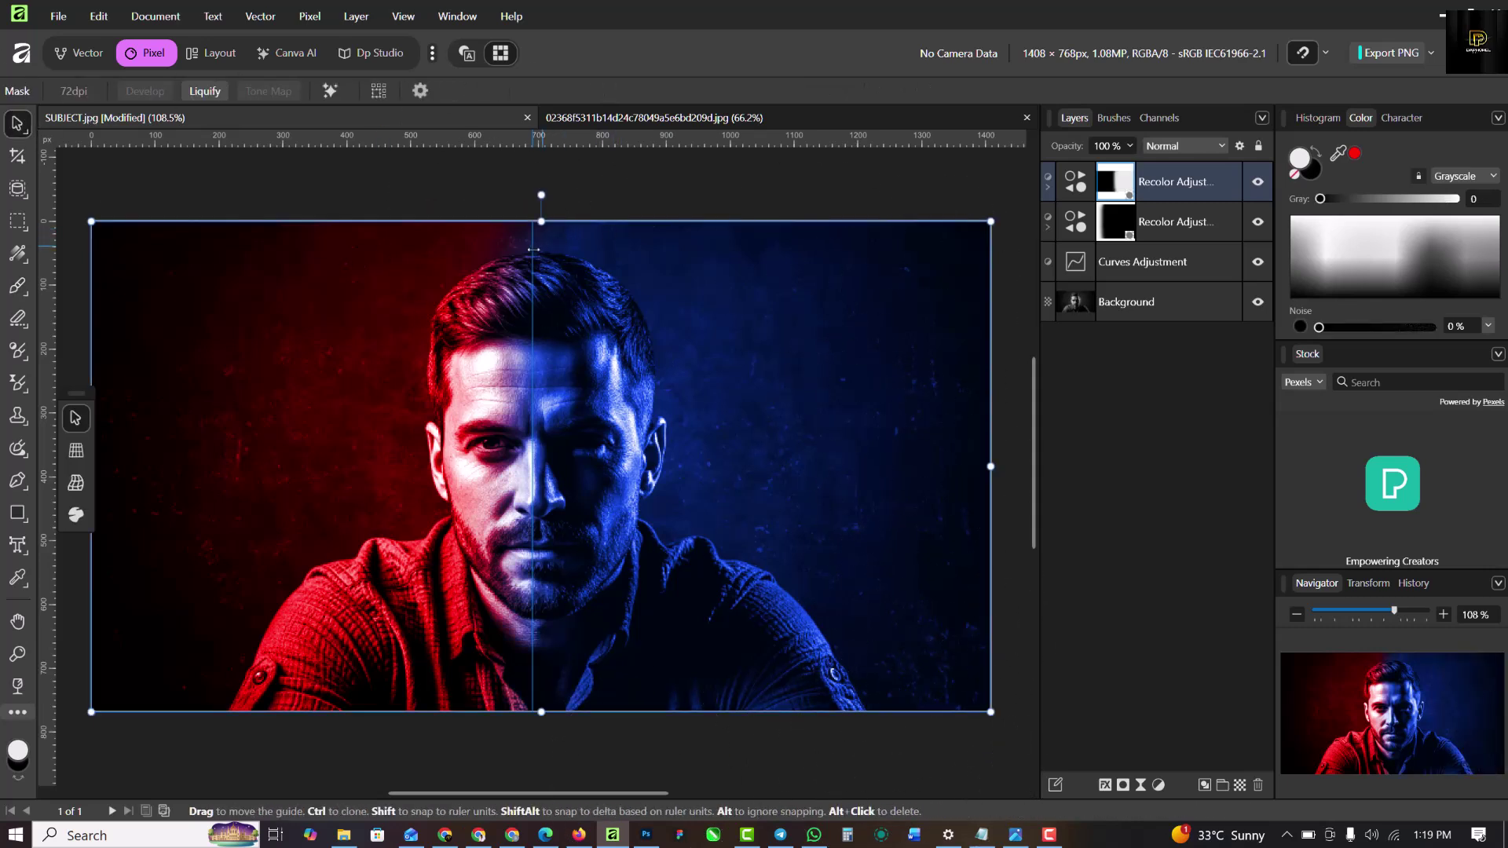
{"action": "left_click_drag", "start_coordinate": [528, 251], "coordinate": [57, 302]}
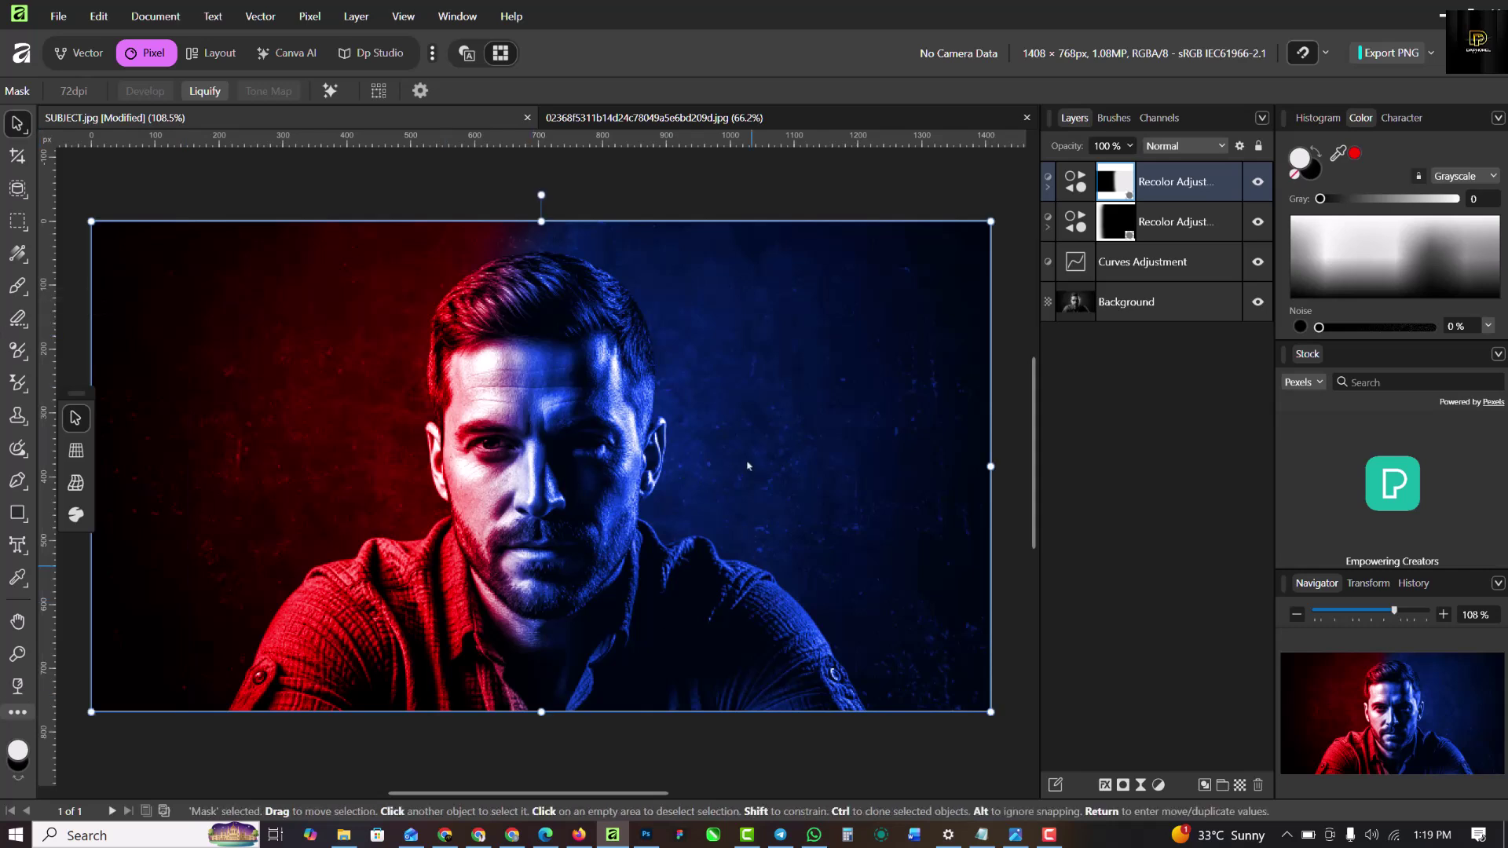
{"action": "key", "text": "ctrl+d"}
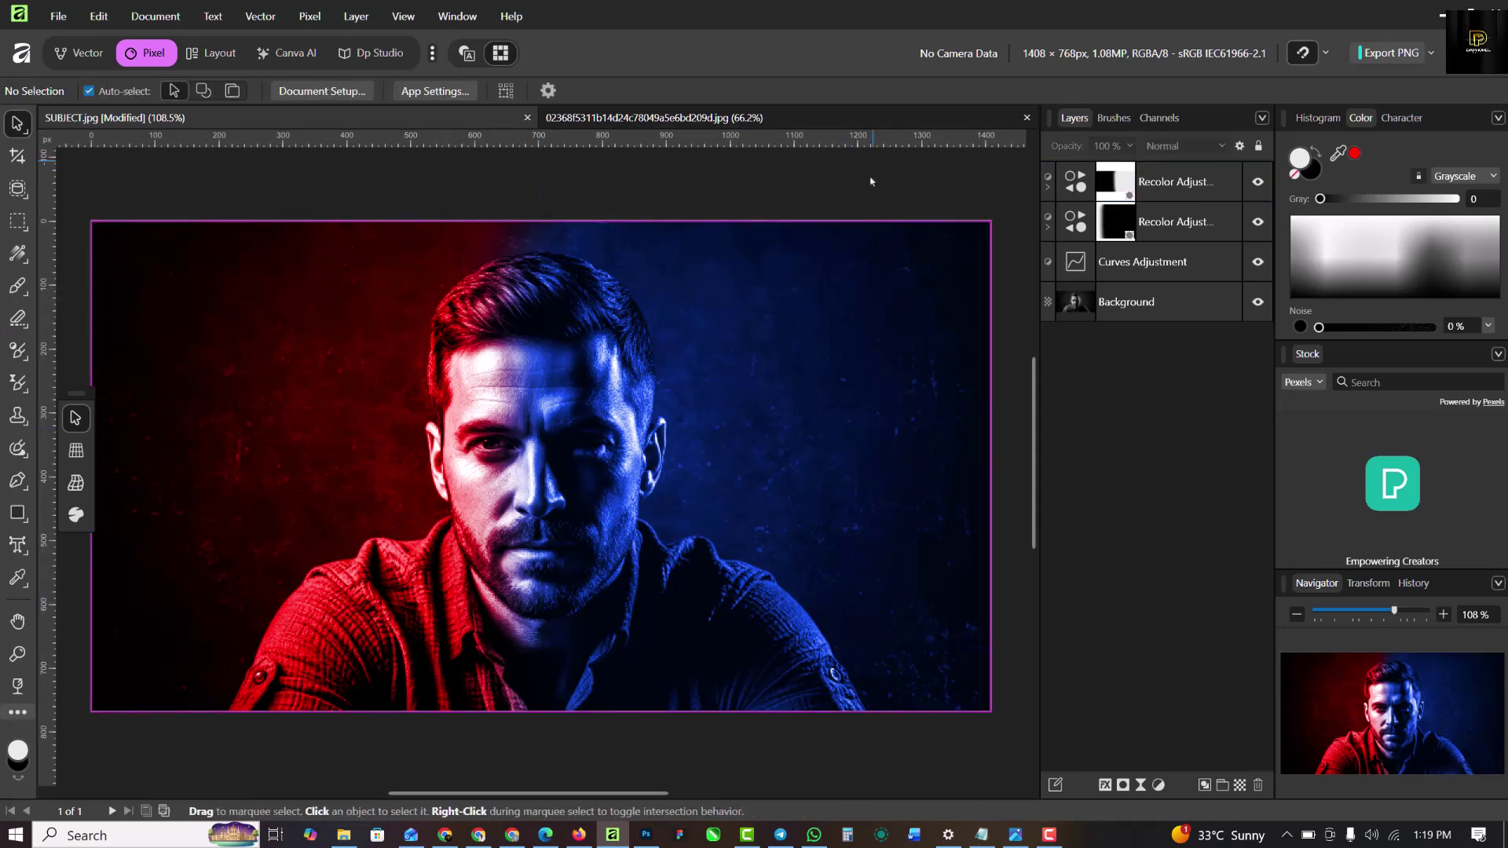
Step: Set the lower Recolor layer's blend mode to Color
{"action": "left_click", "coordinate": [1223, 220]}
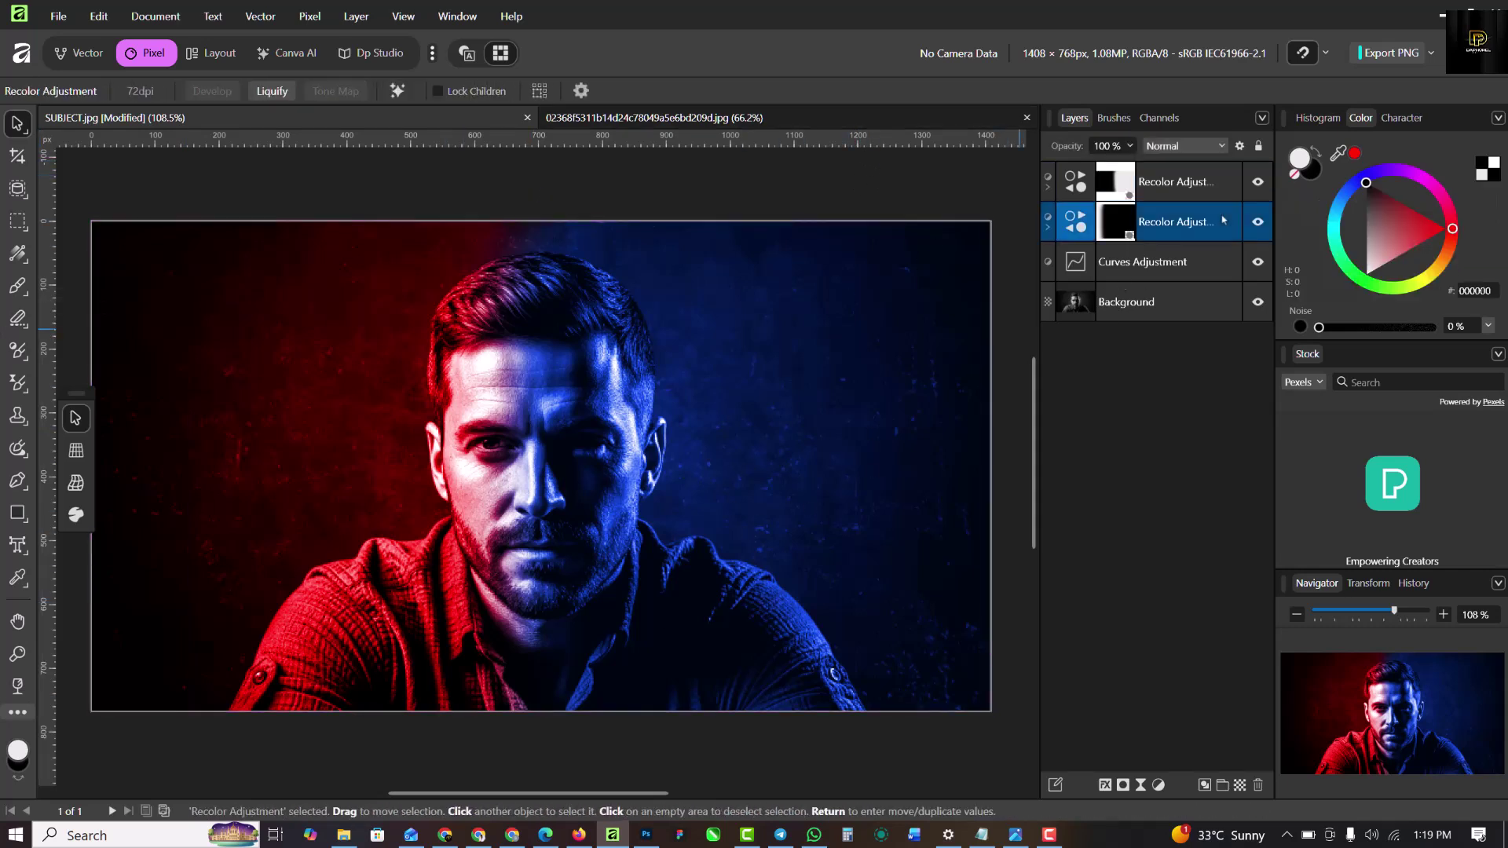
{"action": "left_click", "coordinate": [1192, 182]}
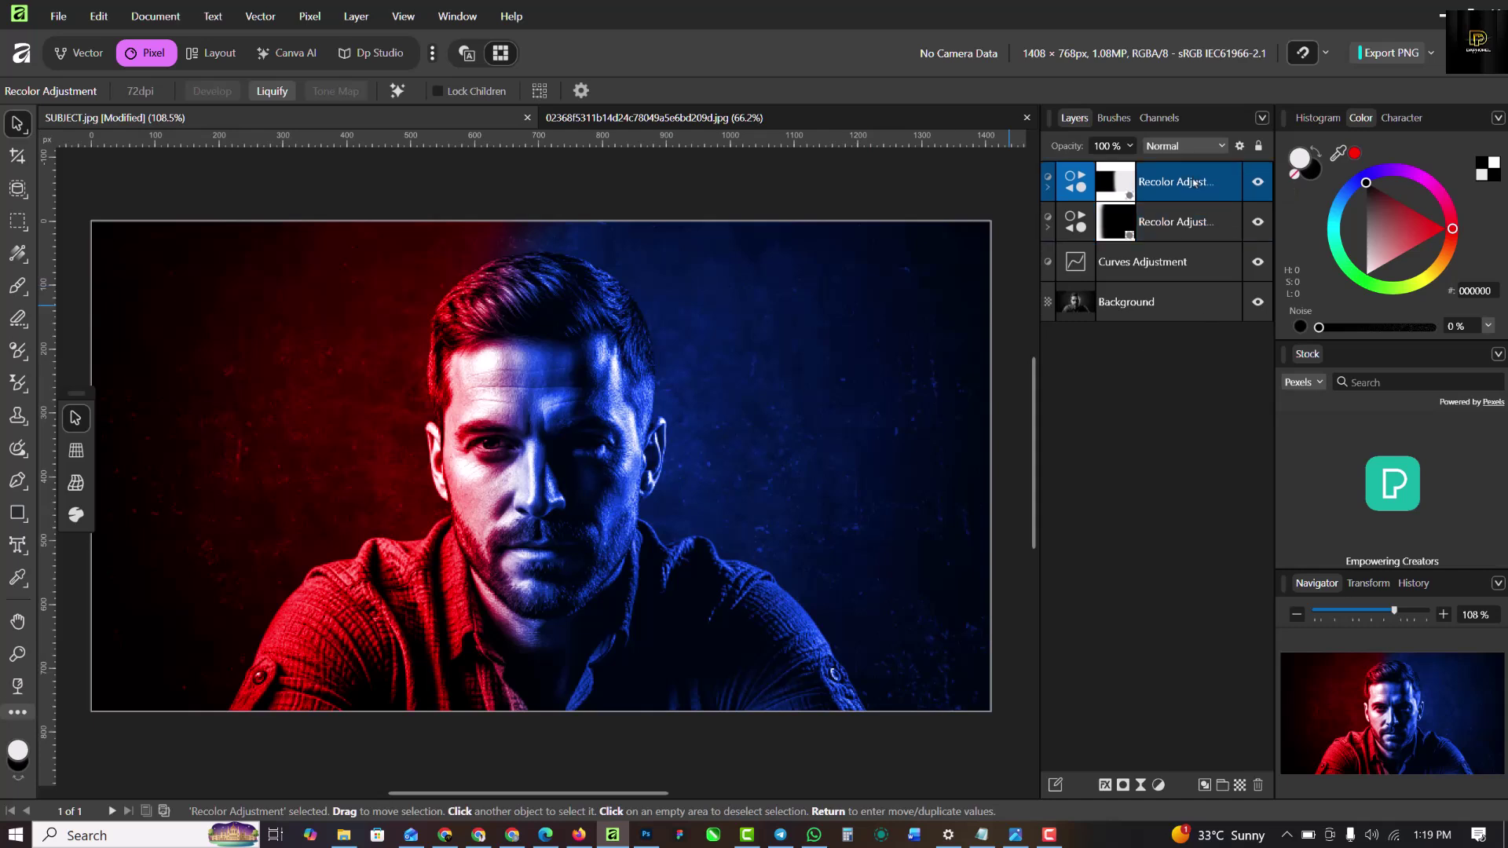
{"action": "left_click", "coordinate": [1201, 220]}
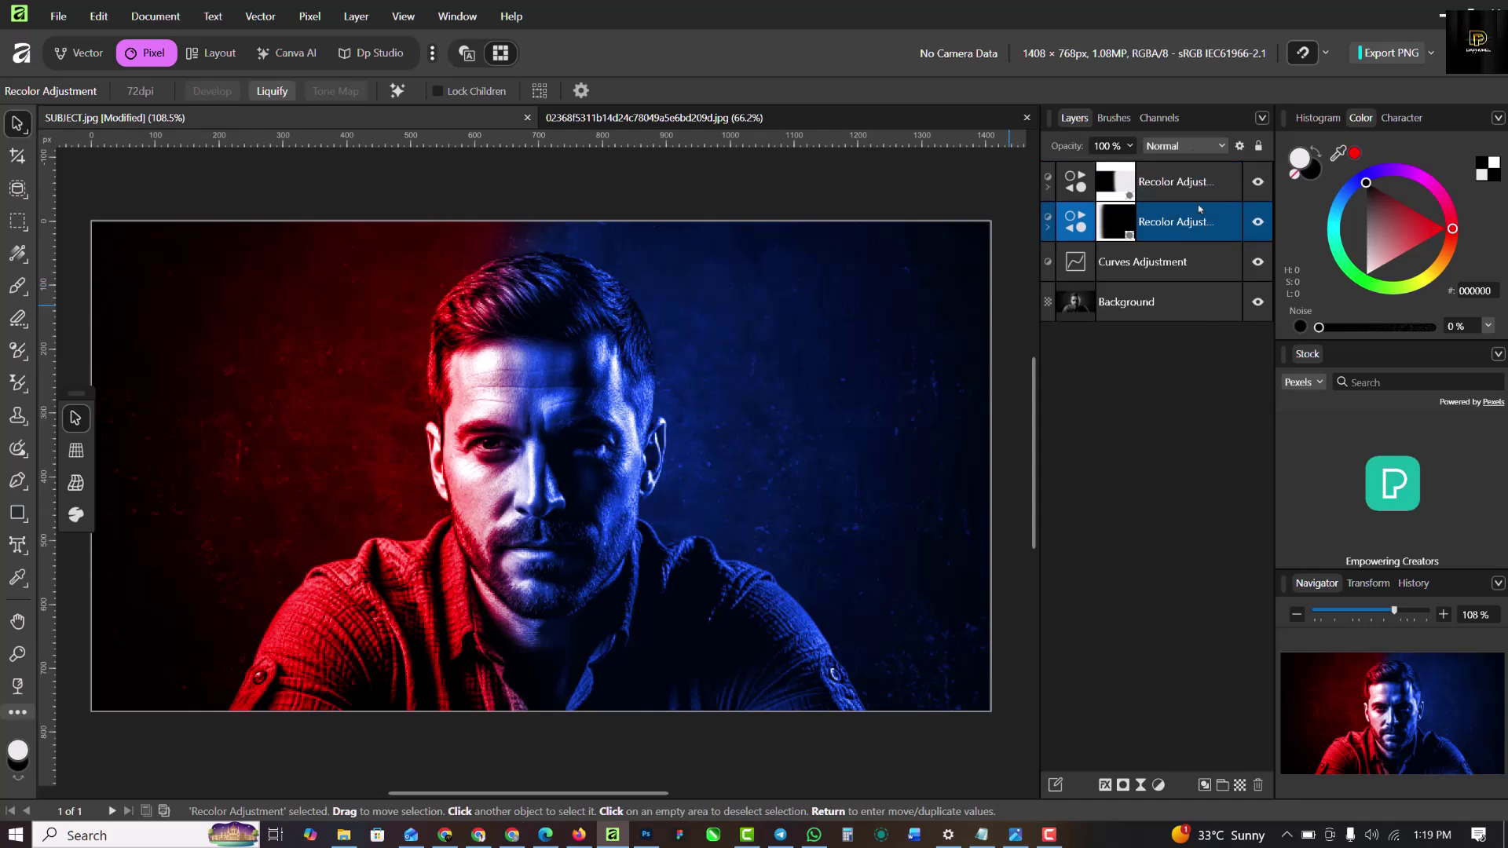
{"action": "left_click", "coordinate": [1187, 147]}
{"action": "scroll", "coordinate": [1185, 315], "scroll_direction": "down", "scroll_amount": 3}
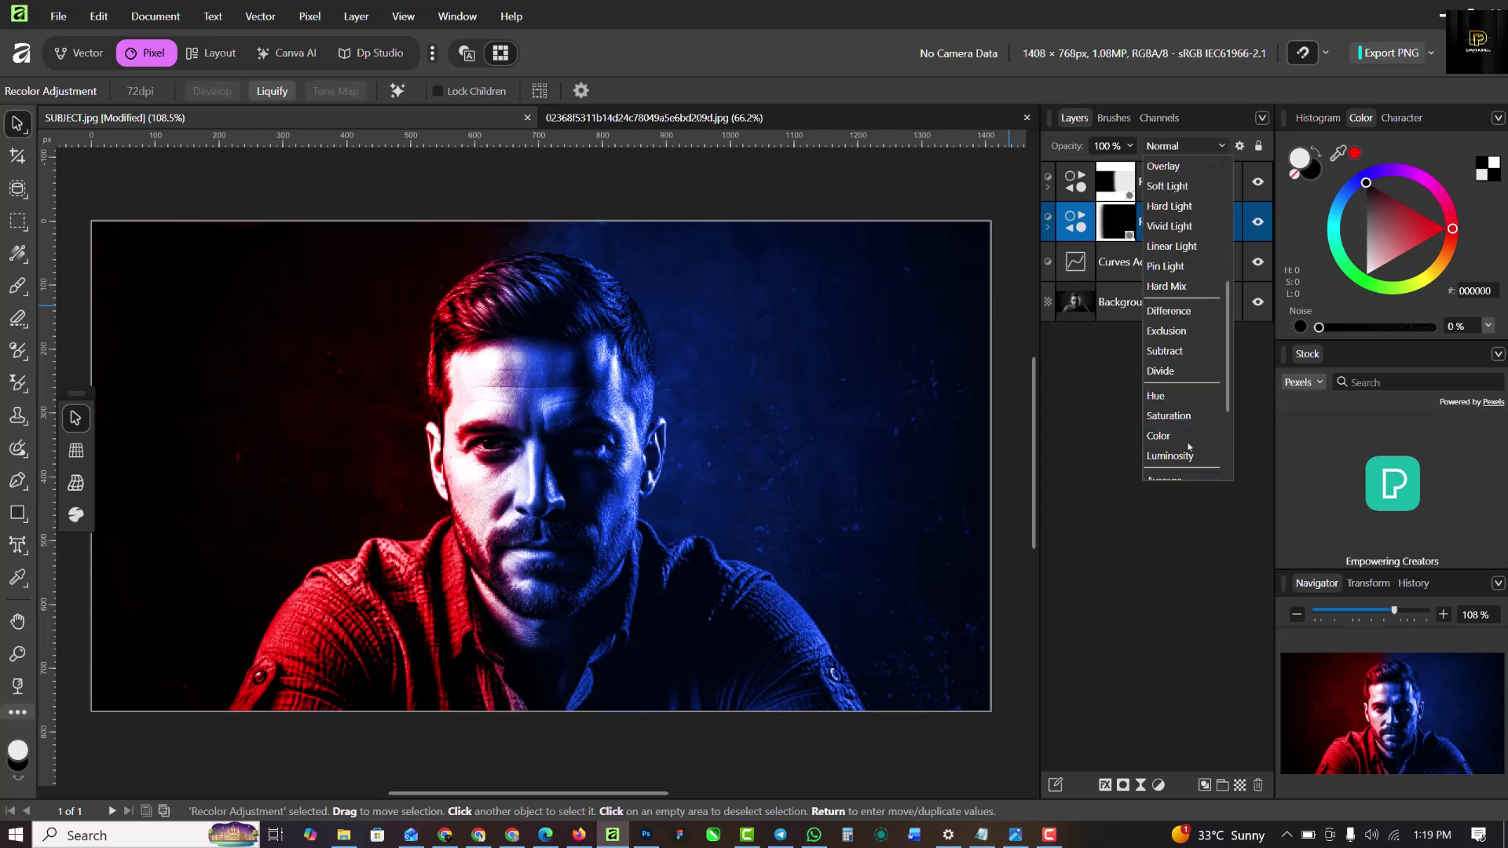
{"action": "left_click", "coordinate": [1180, 439]}
Step: Set the upper Recolor layer's blend mode to Color
{"action": "left_click", "coordinate": [905, 386]}
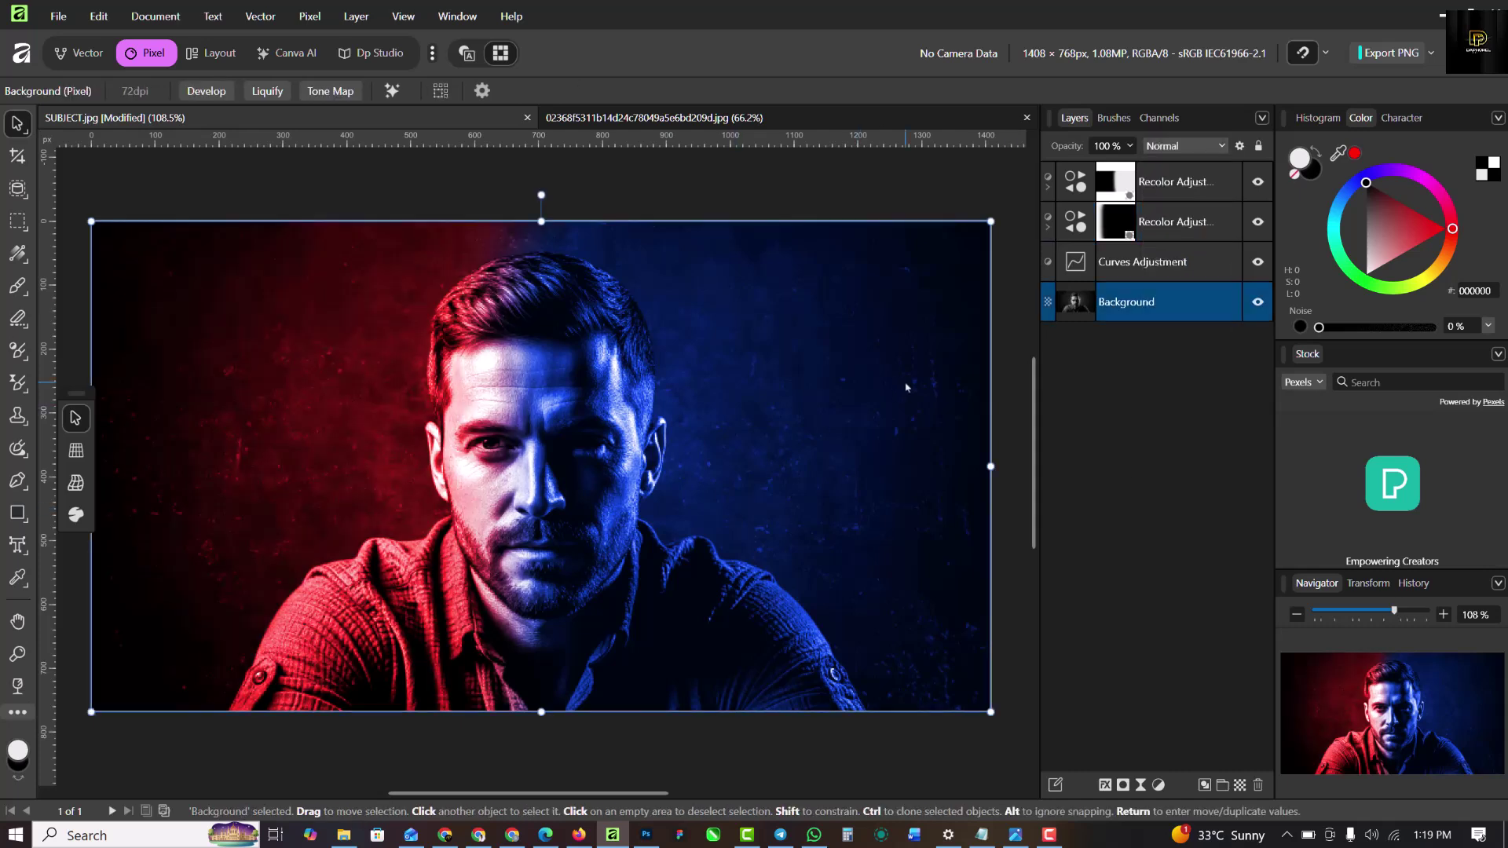
{"action": "left_click", "coordinate": [1191, 190]}
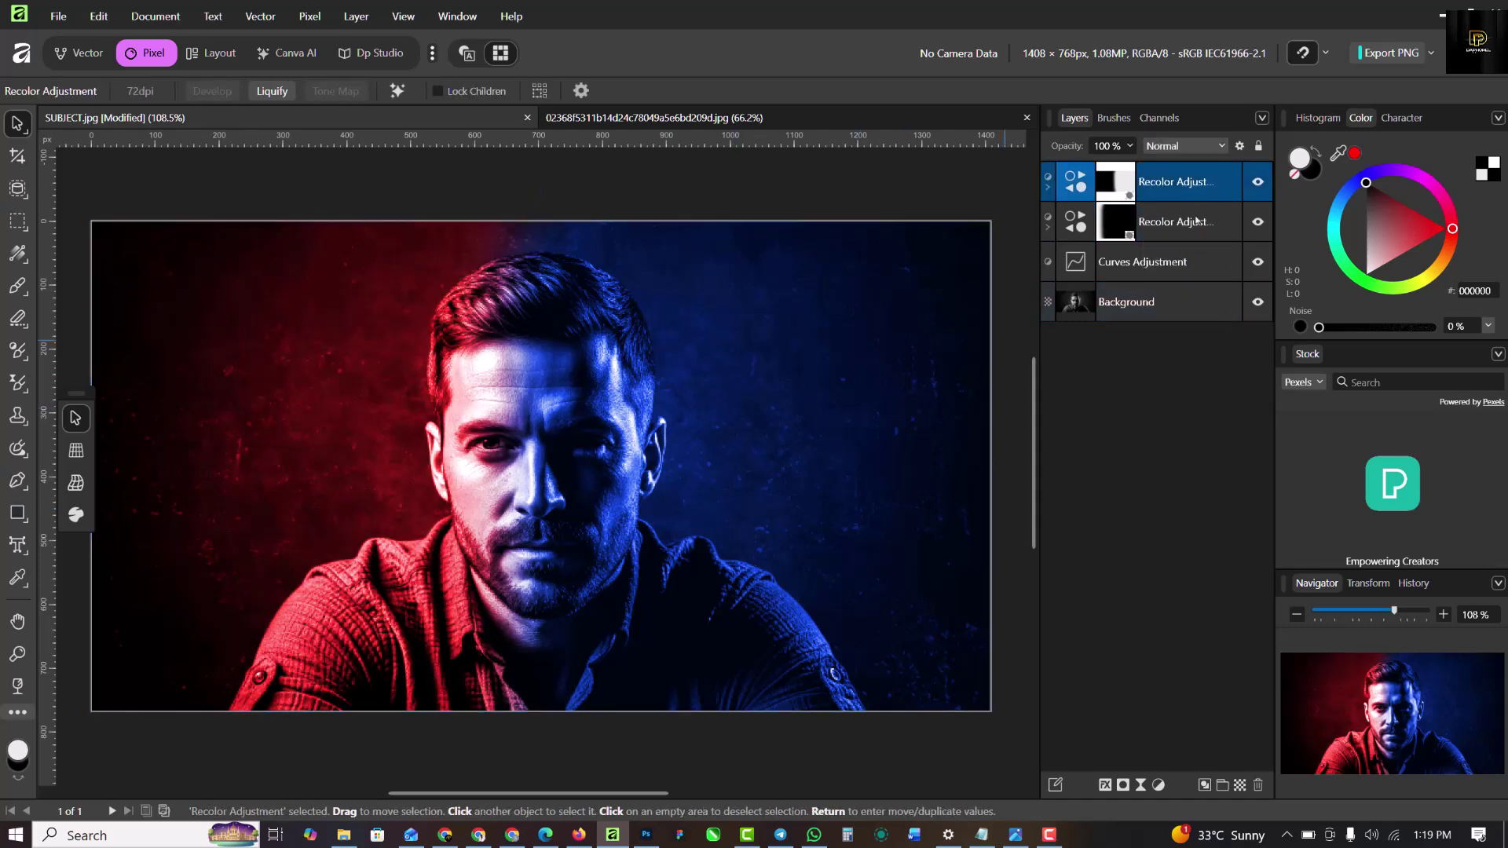
{"action": "left_click", "coordinate": [1192, 146]}
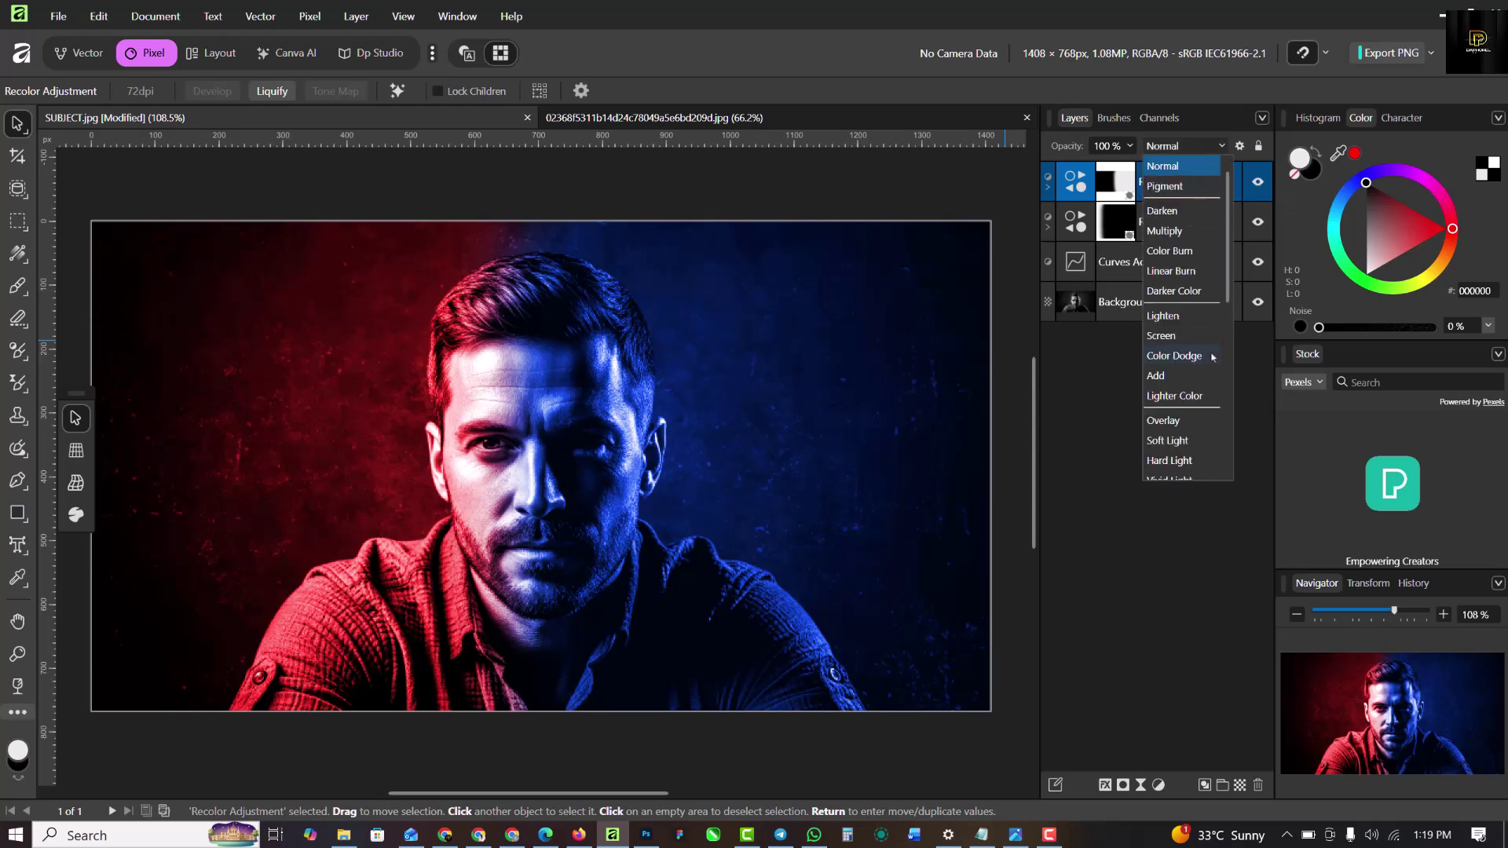
{"action": "scroll", "coordinate": [1186, 392], "scroll_direction": "down", "scroll_amount": 3}
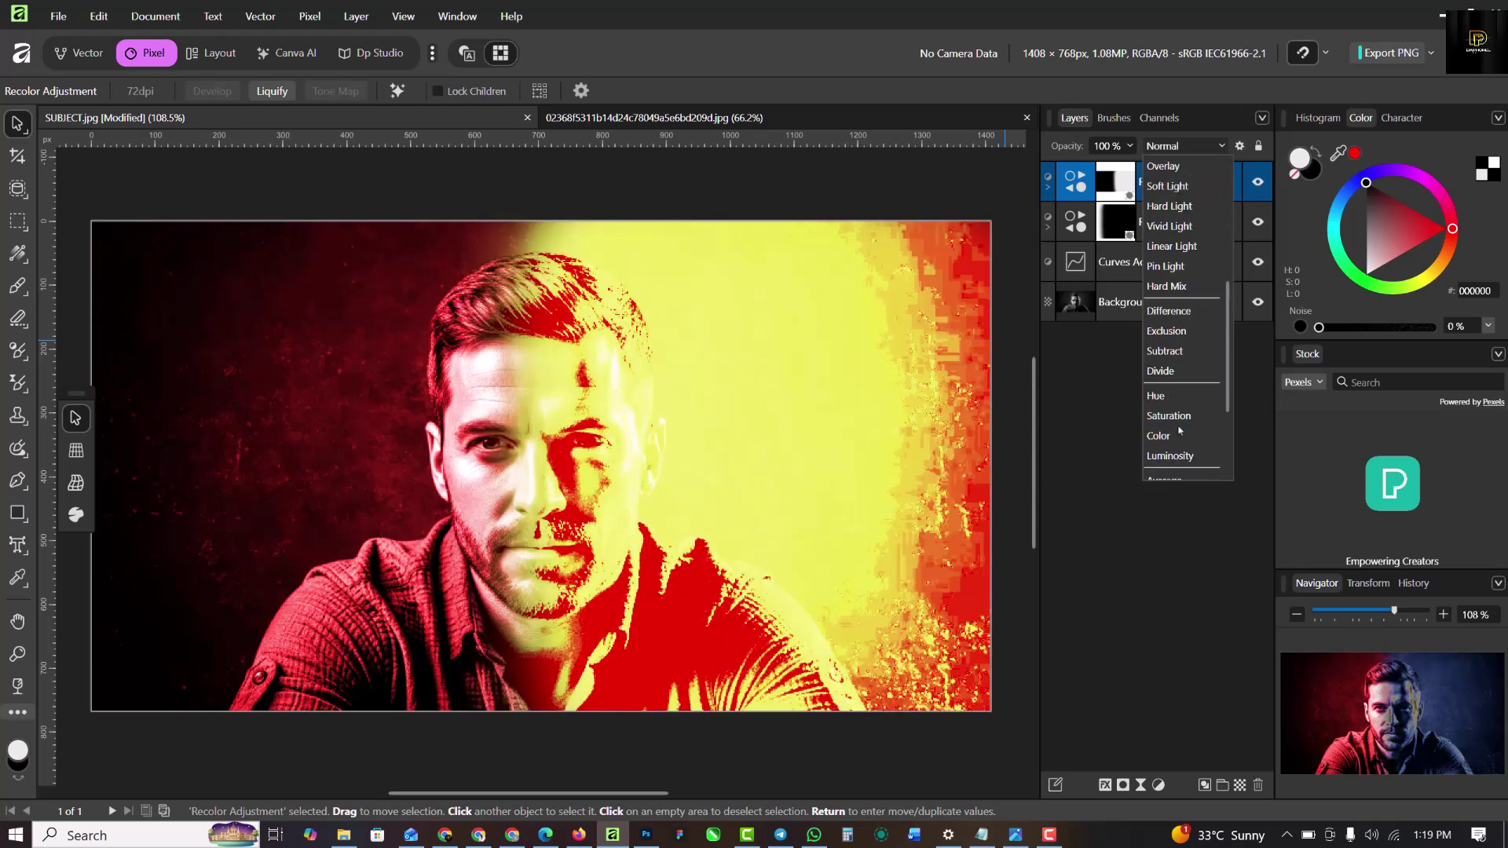
{"action": "left_click", "coordinate": [1162, 435]}
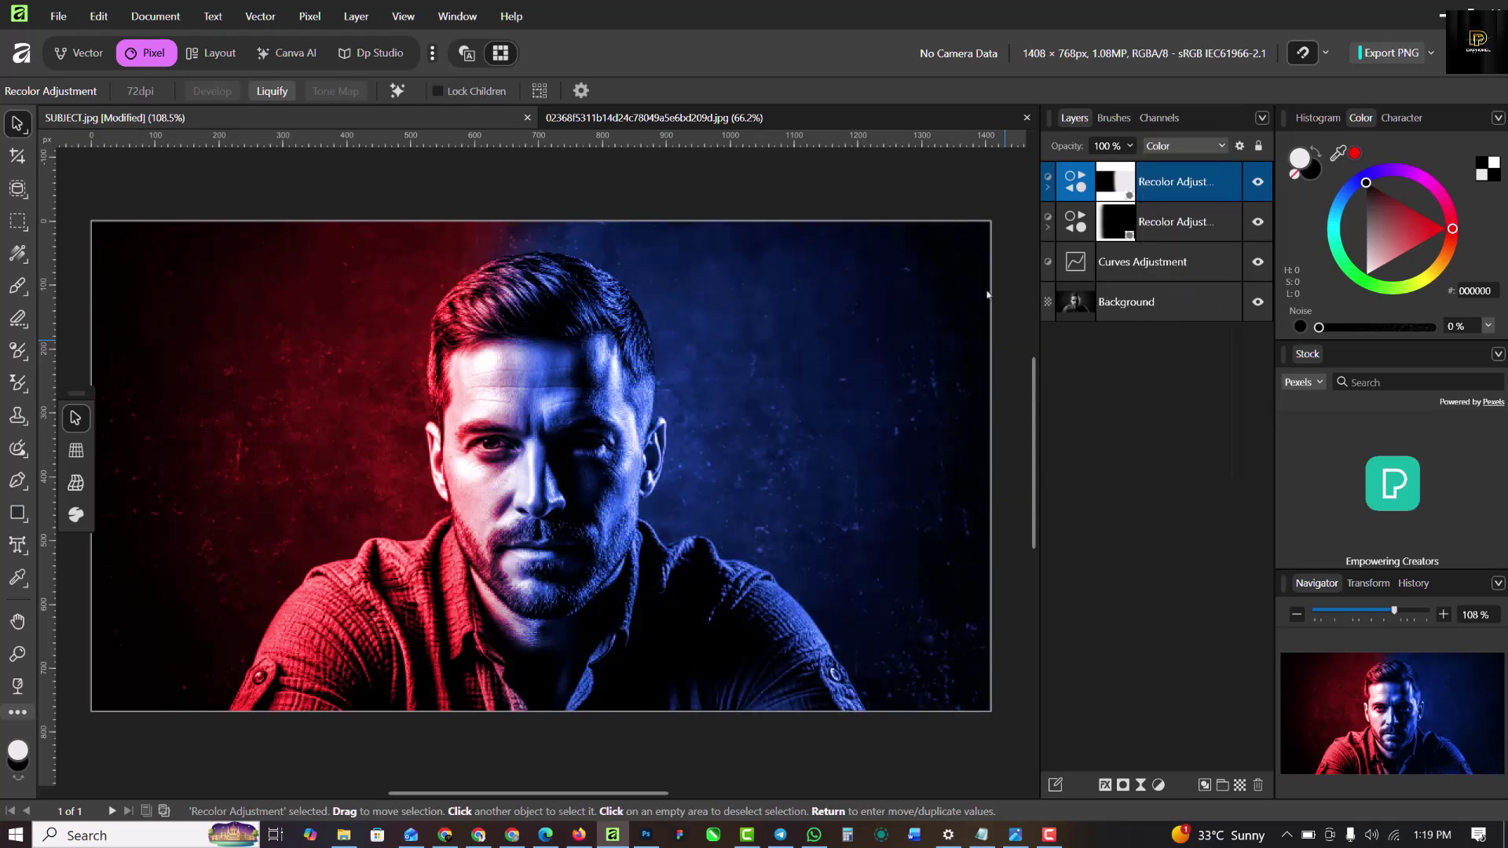
Step: Reopen the upper Recolor settings and try shifting the blue hue toward purple
{"action": "left_click", "coordinate": [156, 186]}
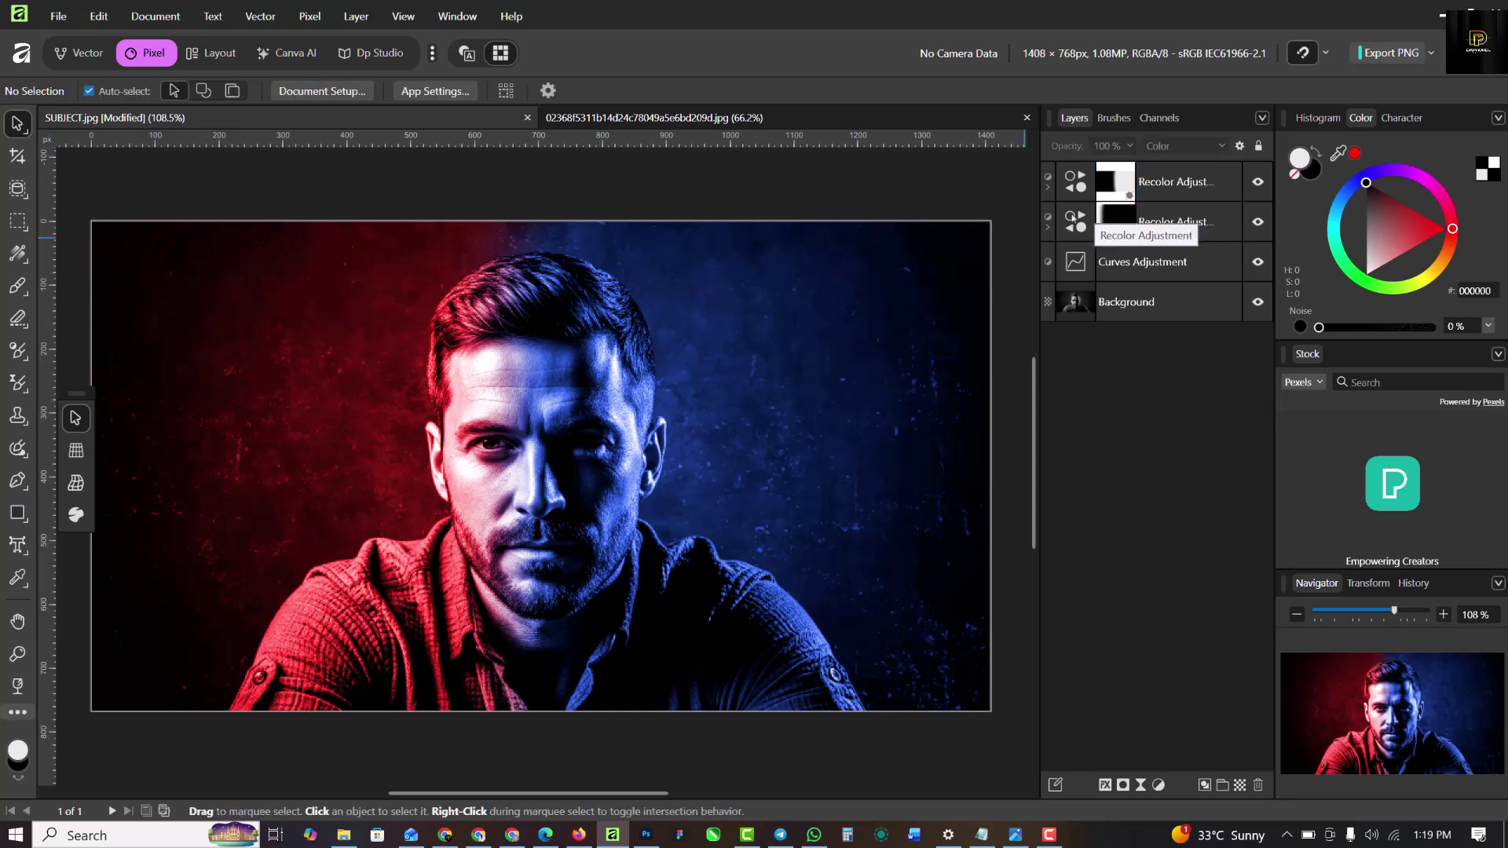
{"action": "double_click", "coordinate": [1072, 184]}
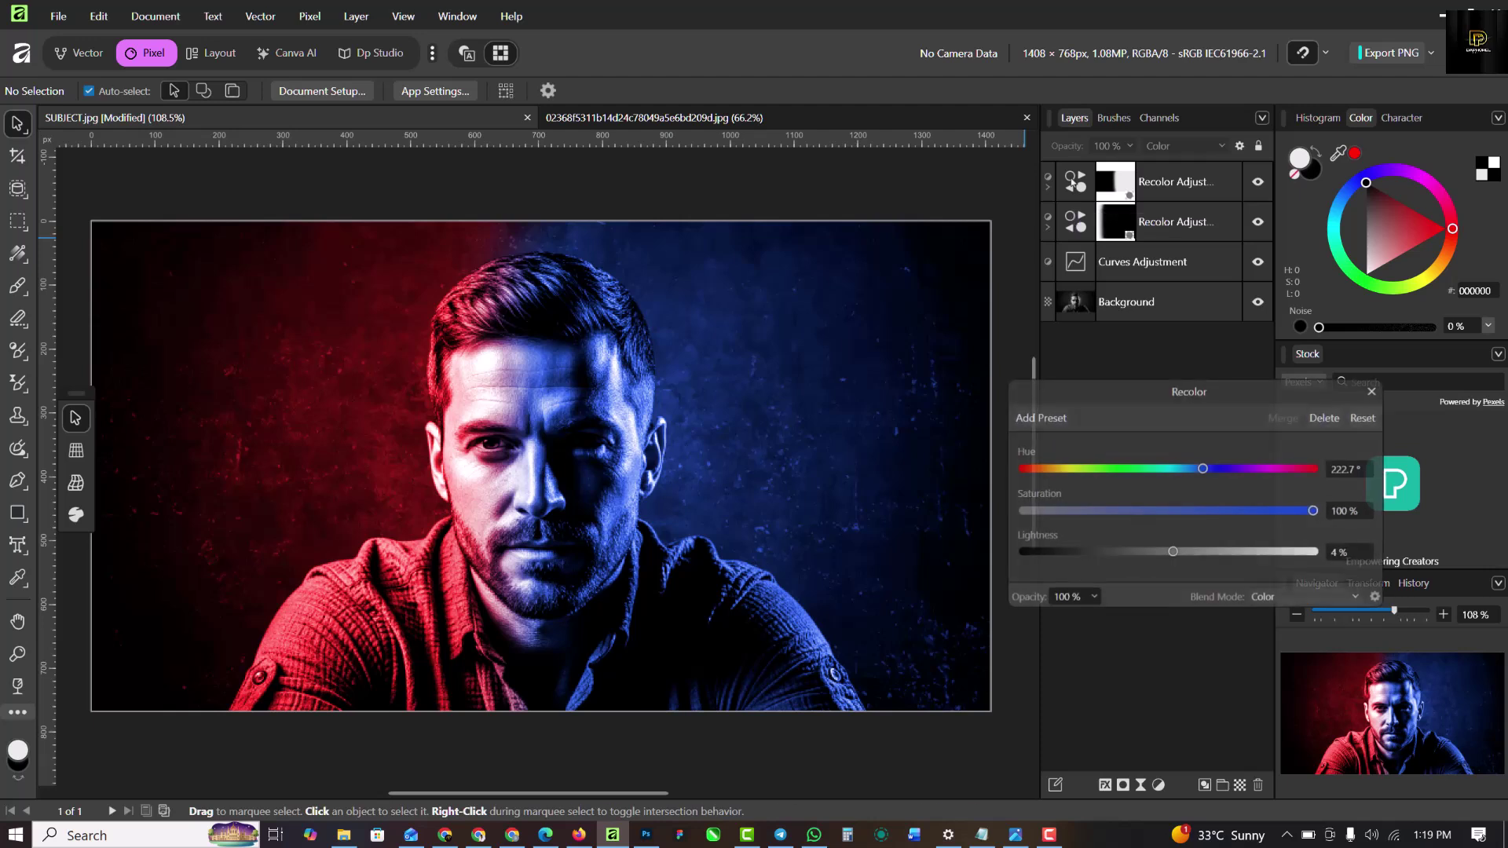
{"action": "mouse_move", "coordinate": [1204, 470]}
{"action": "left_mouse_down"}
{"action": "mouse_move", "coordinate": [1256, 475]}
{"action": "mouse_move", "coordinate": [1202, 479]}
{"action": "left_mouse_up"}
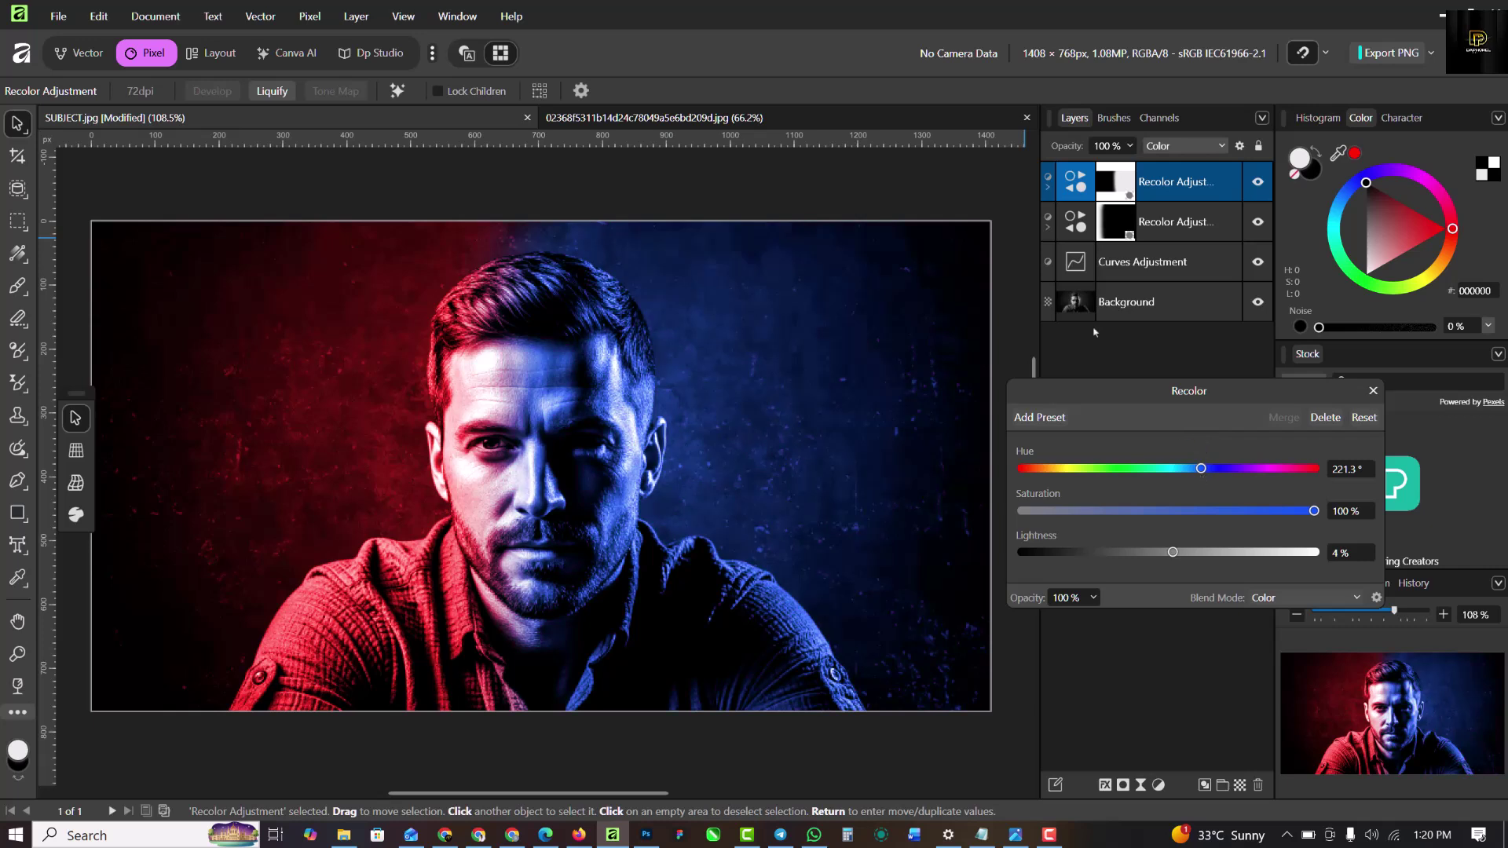
{"action": "left_click", "coordinate": [875, 171]}
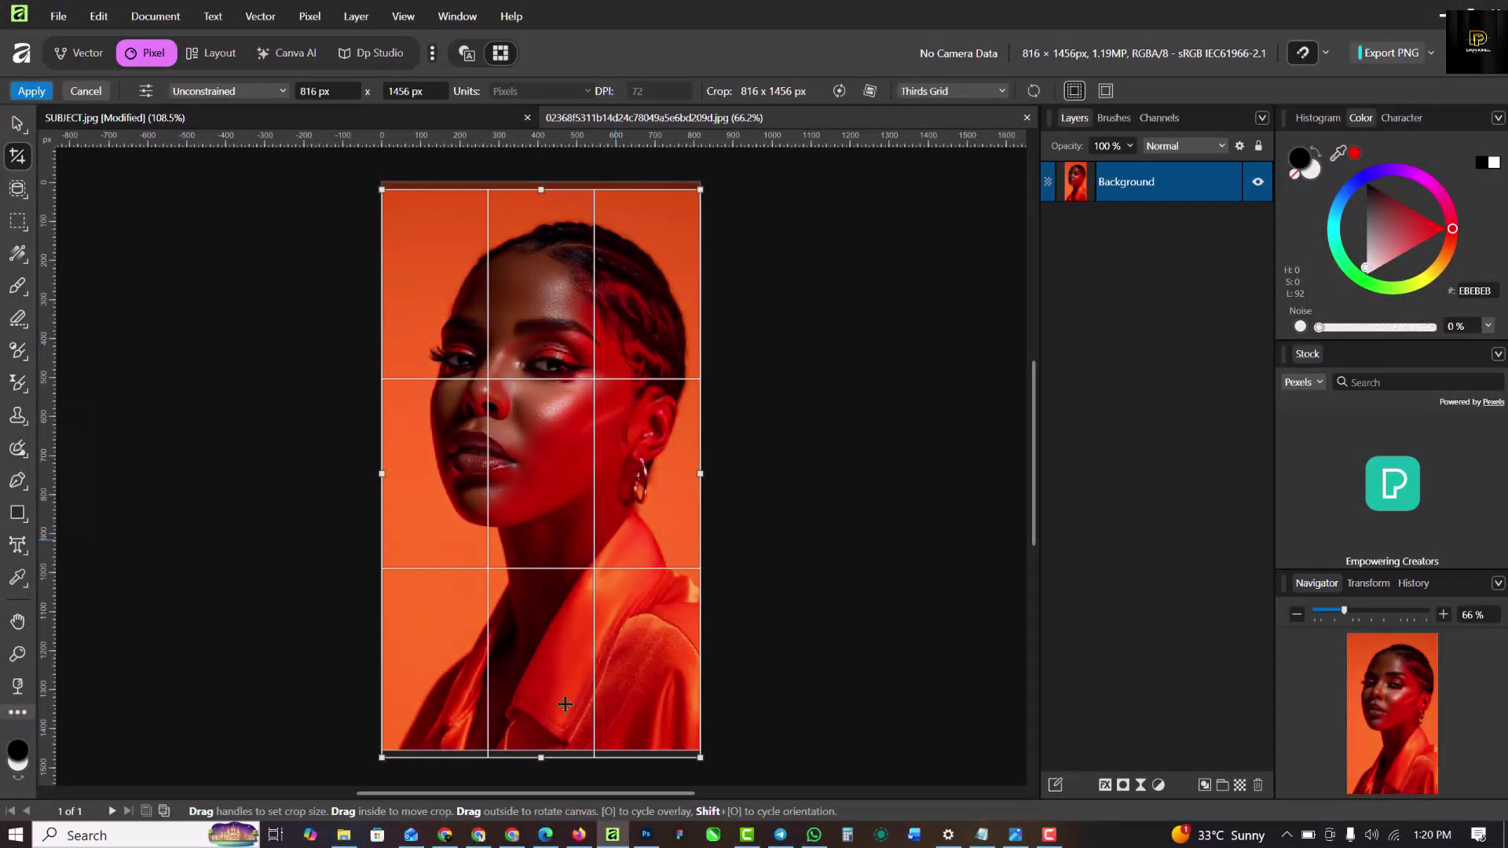
Step: Crop the orange portrait's bottom to 816 × 1113 px, zoom in and select the Background layer
{"action": "left_click_drag", "start_coordinate": [547, 763], "coordinate": [543, 670]}
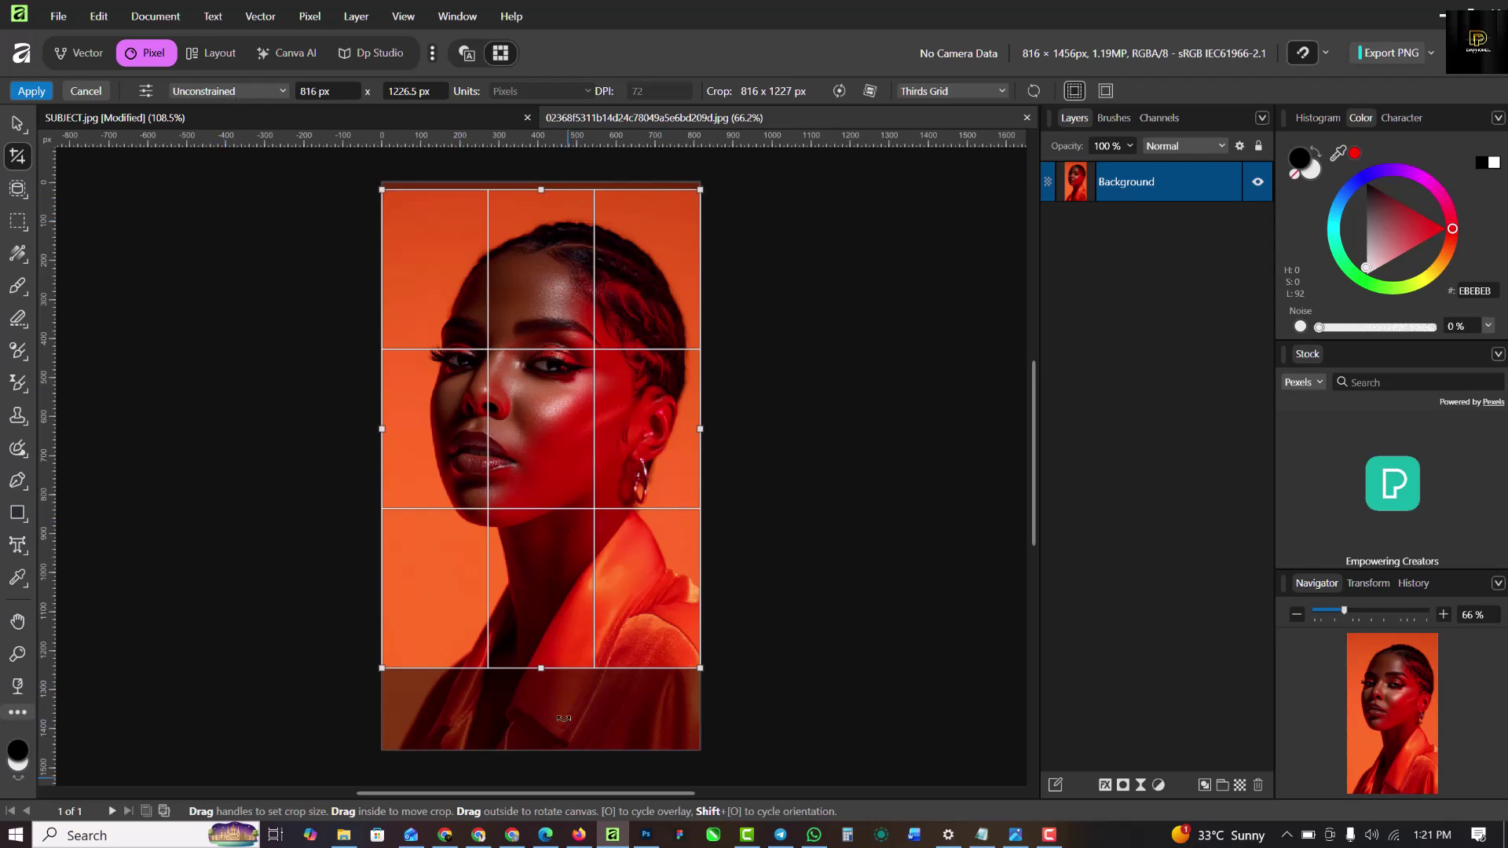
{"action": "left_click_drag", "start_coordinate": [542, 666], "coordinate": [542, 624]}
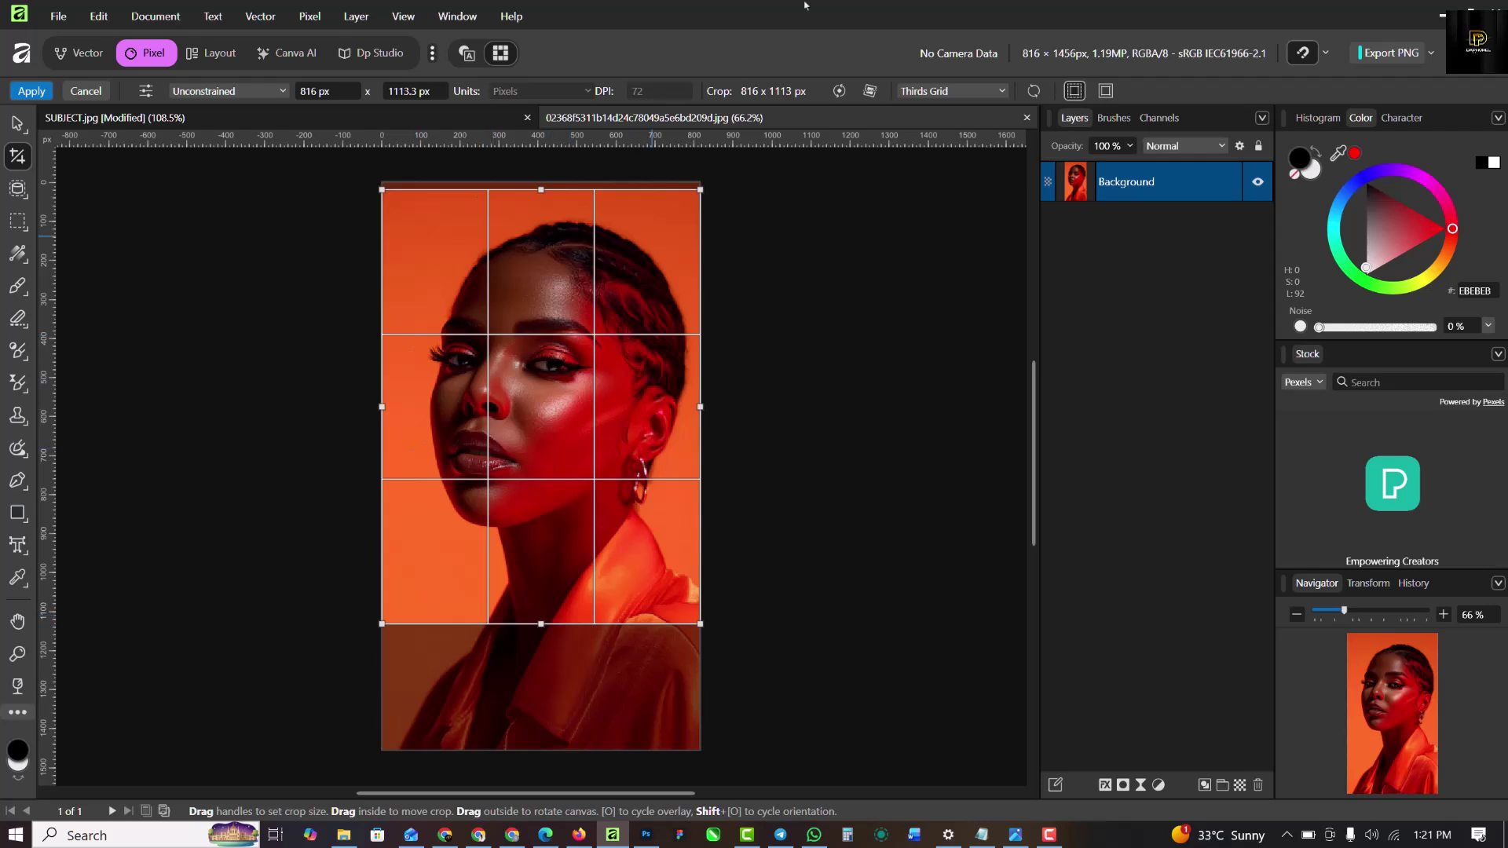
{"action": "key", "text": "Return"}
{"action": "key", "text": "v"}
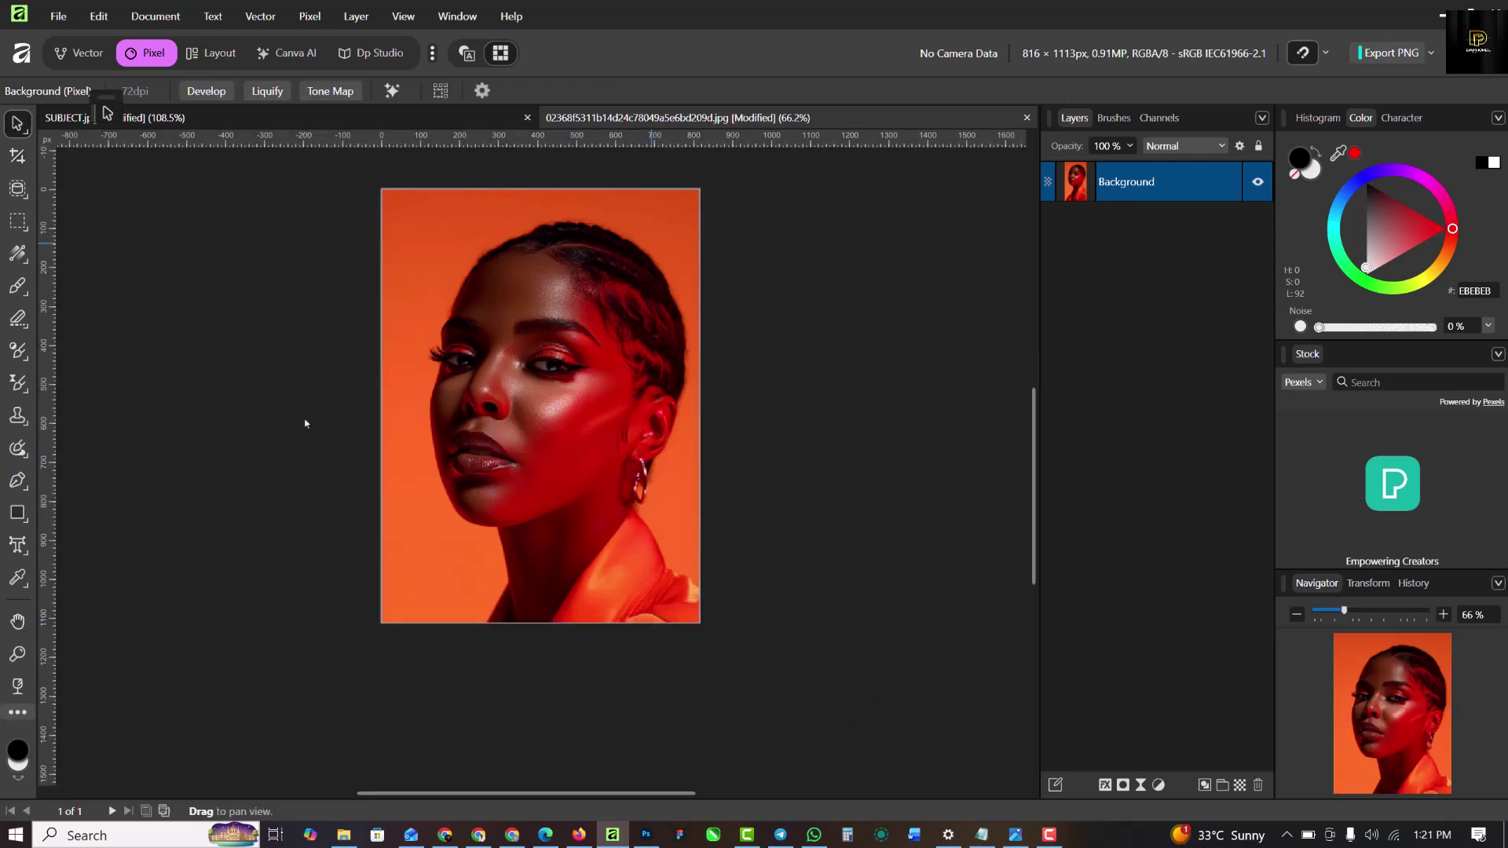
{"action": "key", "text": "ctrl+plus"}
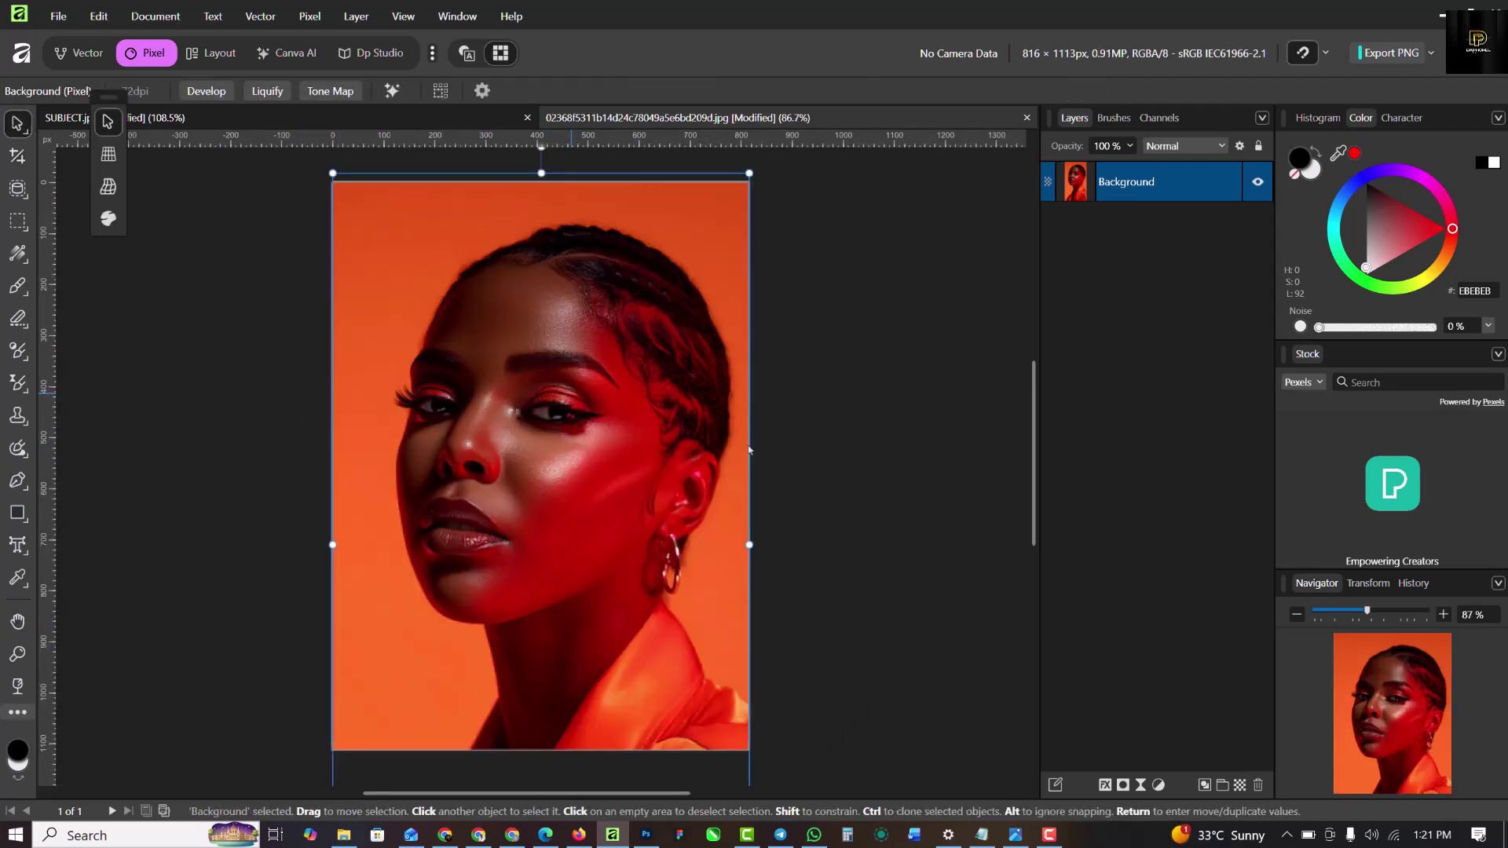
{"action": "left_click", "coordinate": [885, 336]}
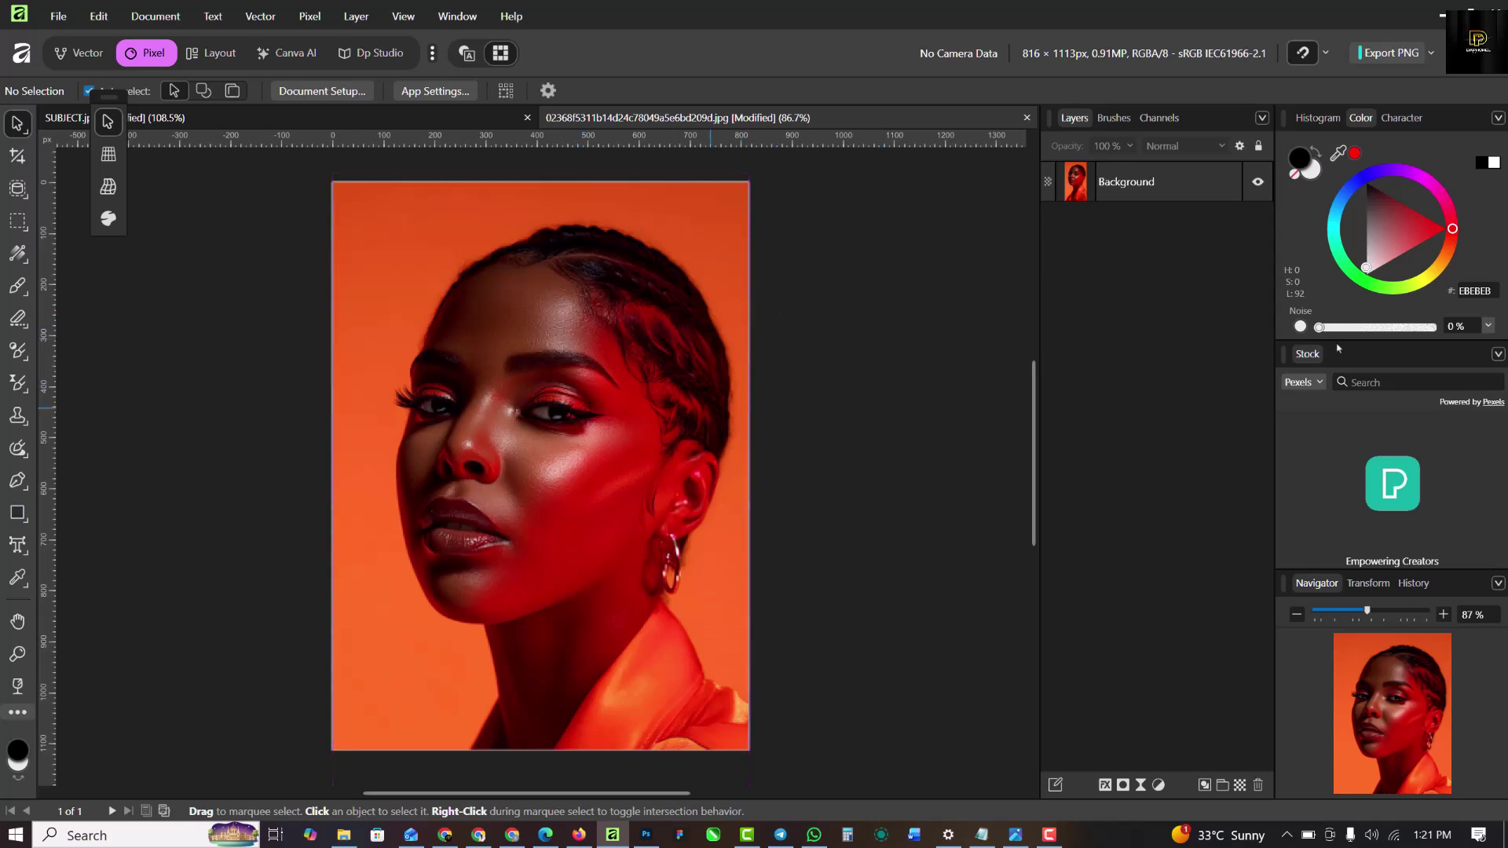
{"action": "left_click", "coordinate": [1199, 189]}
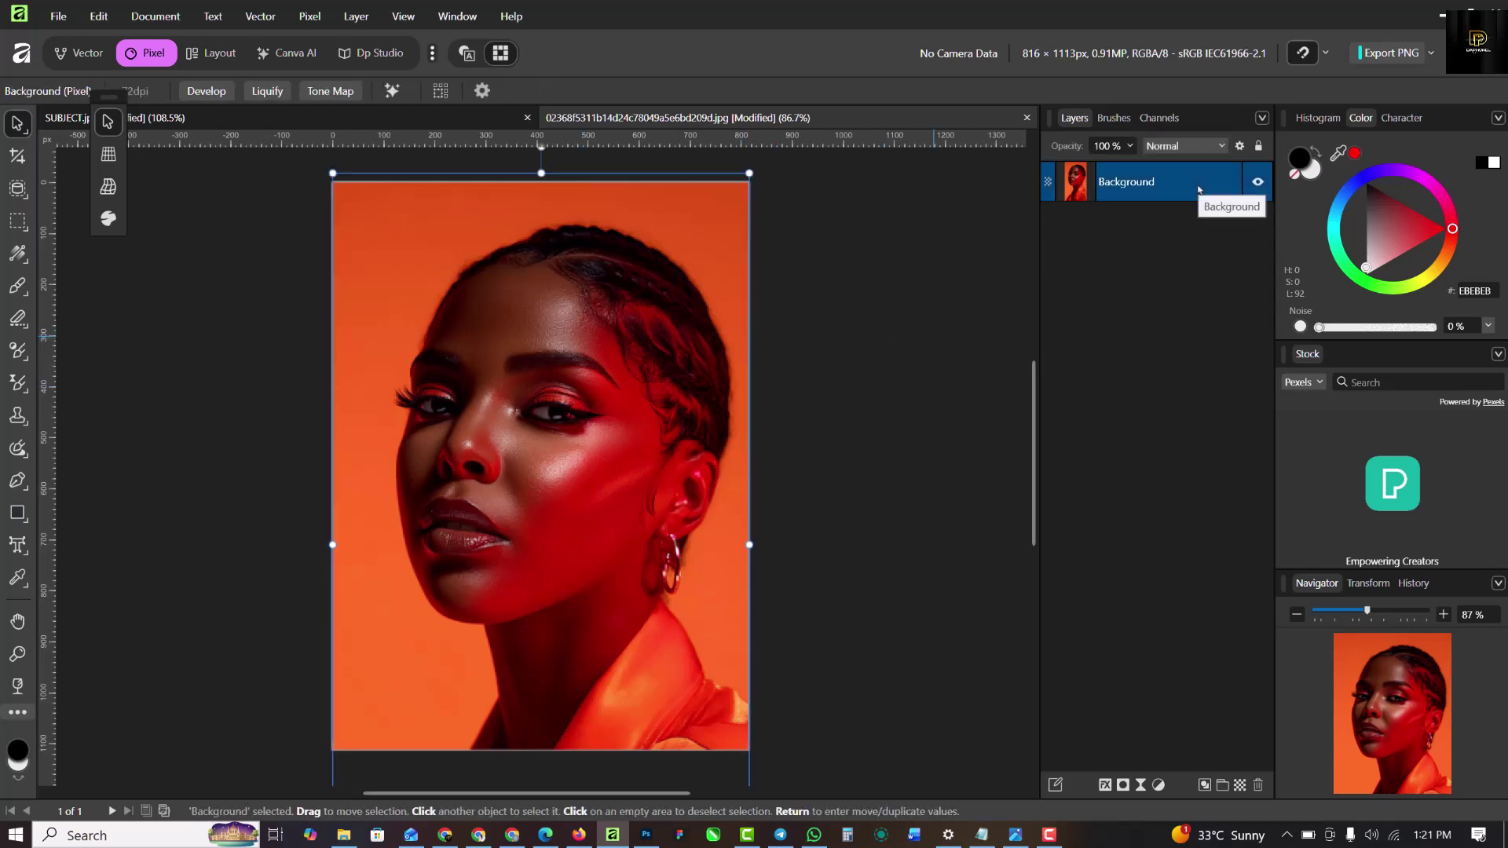
Step: Add an HSL Shift adjustment with saturation at -100% to make the woman's portrait greyscale
{"action": "left_click", "coordinate": [1158, 785]}
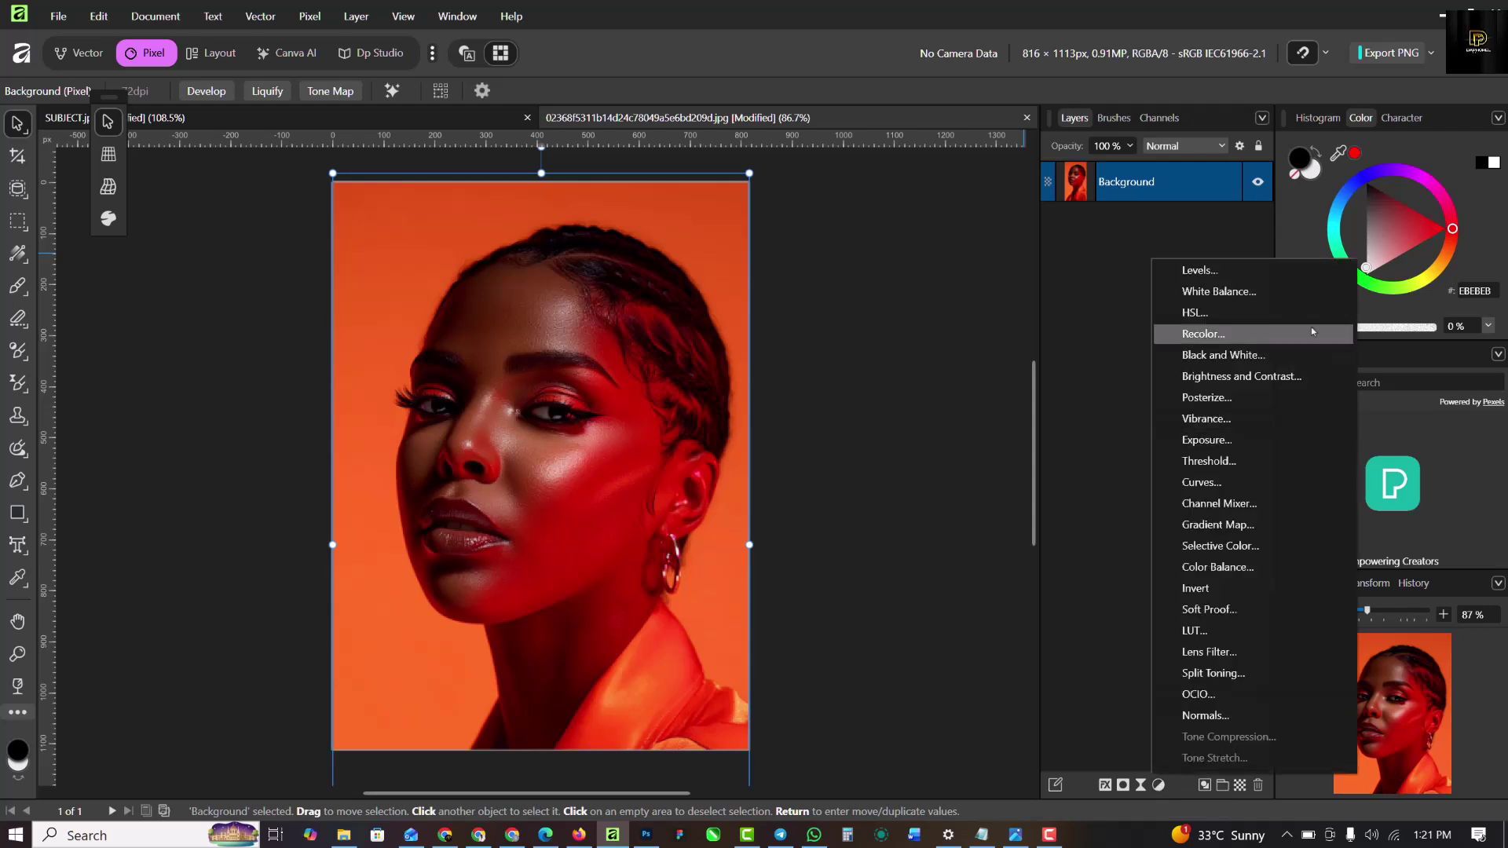
{"action": "left_click", "coordinate": [1235, 313]}
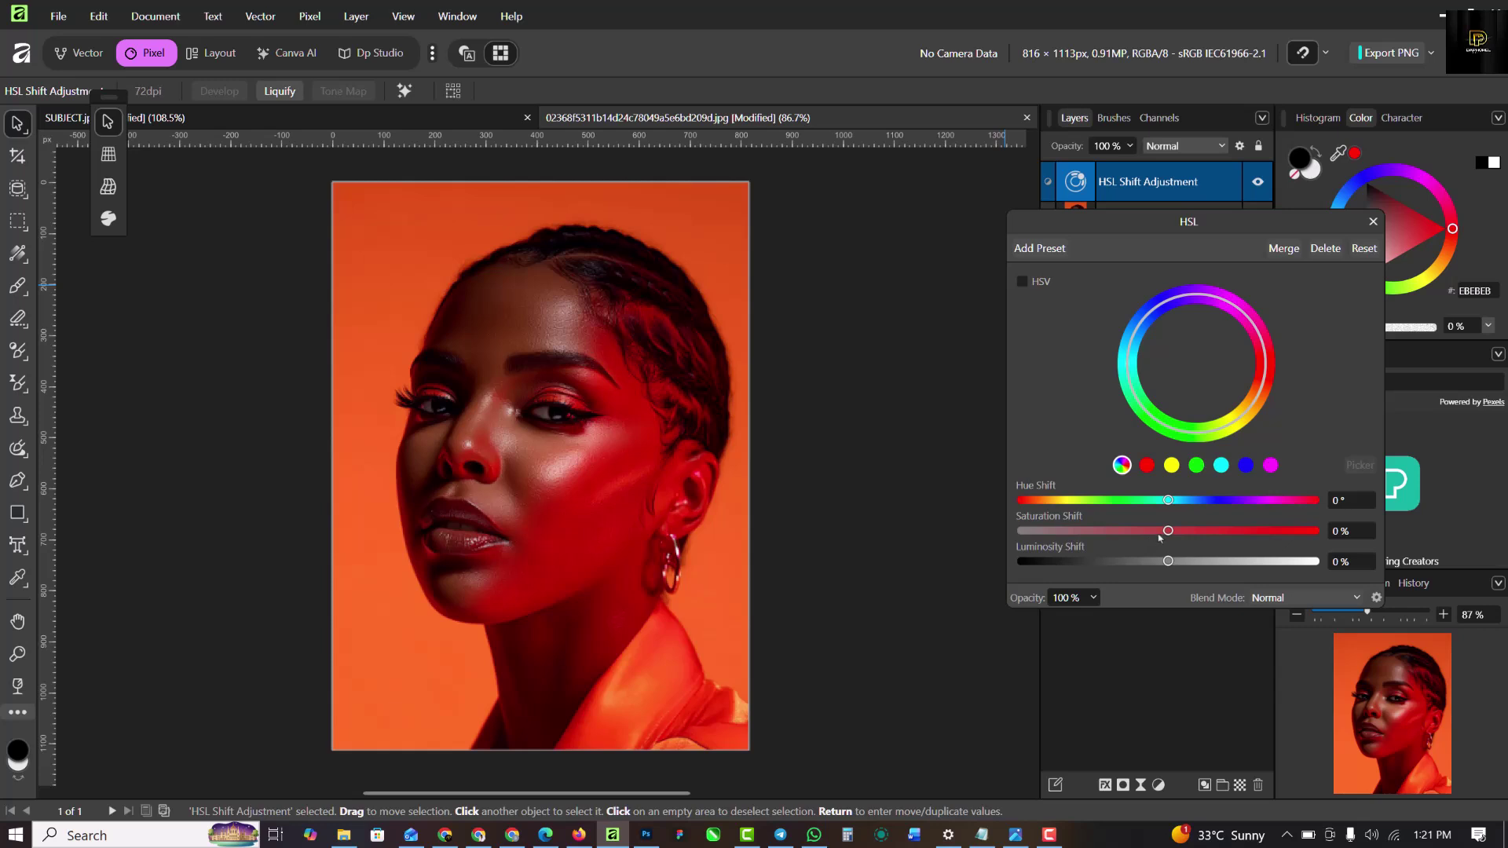
{"action": "left_click_drag", "start_coordinate": [1168, 531], "coordinate": [1013, 534]}
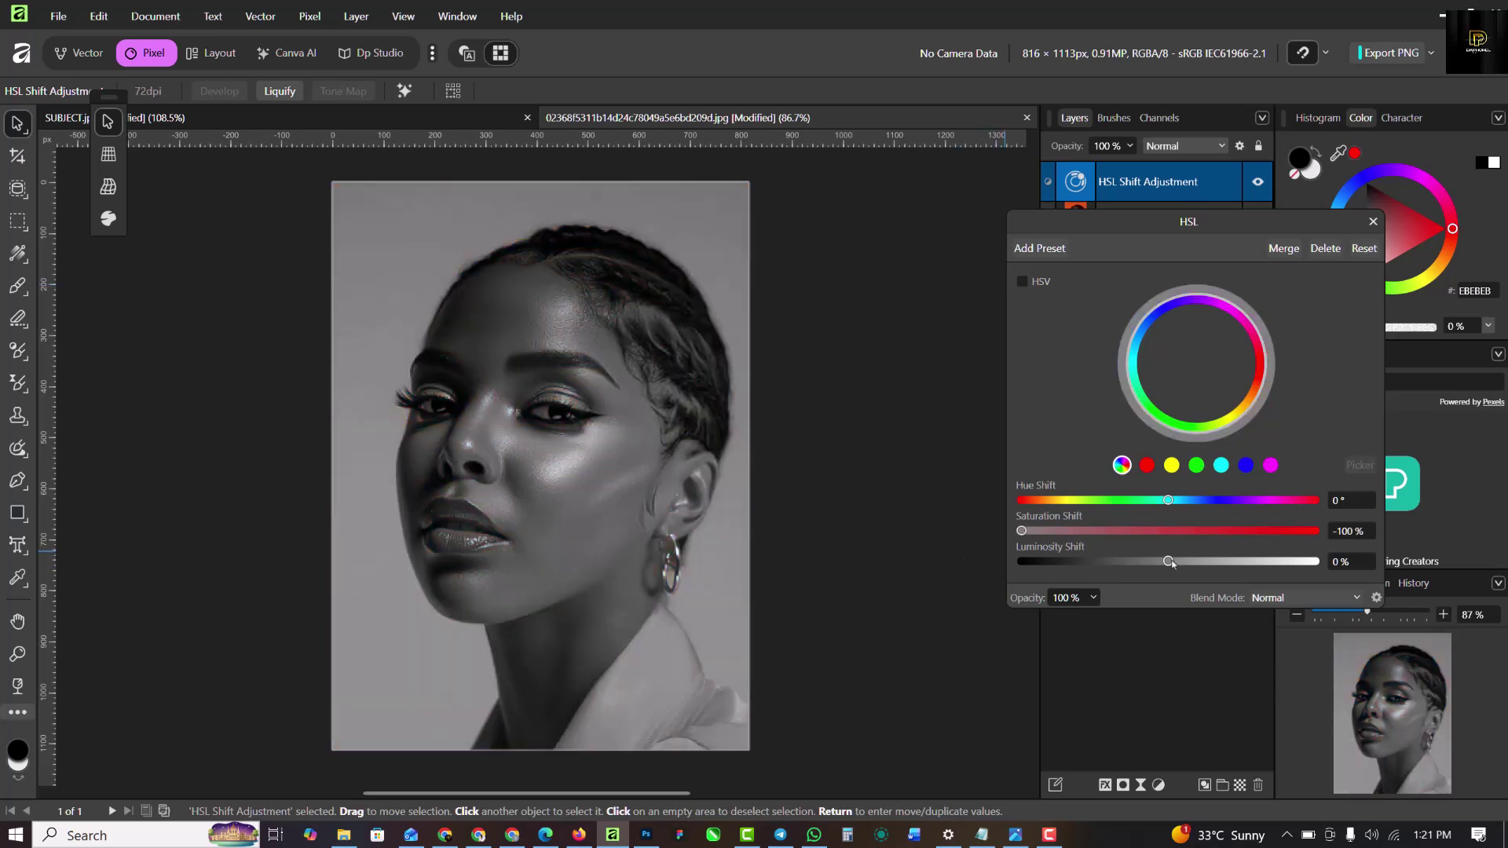
{"action": "left_click", "coordinate": [1373, 221]}
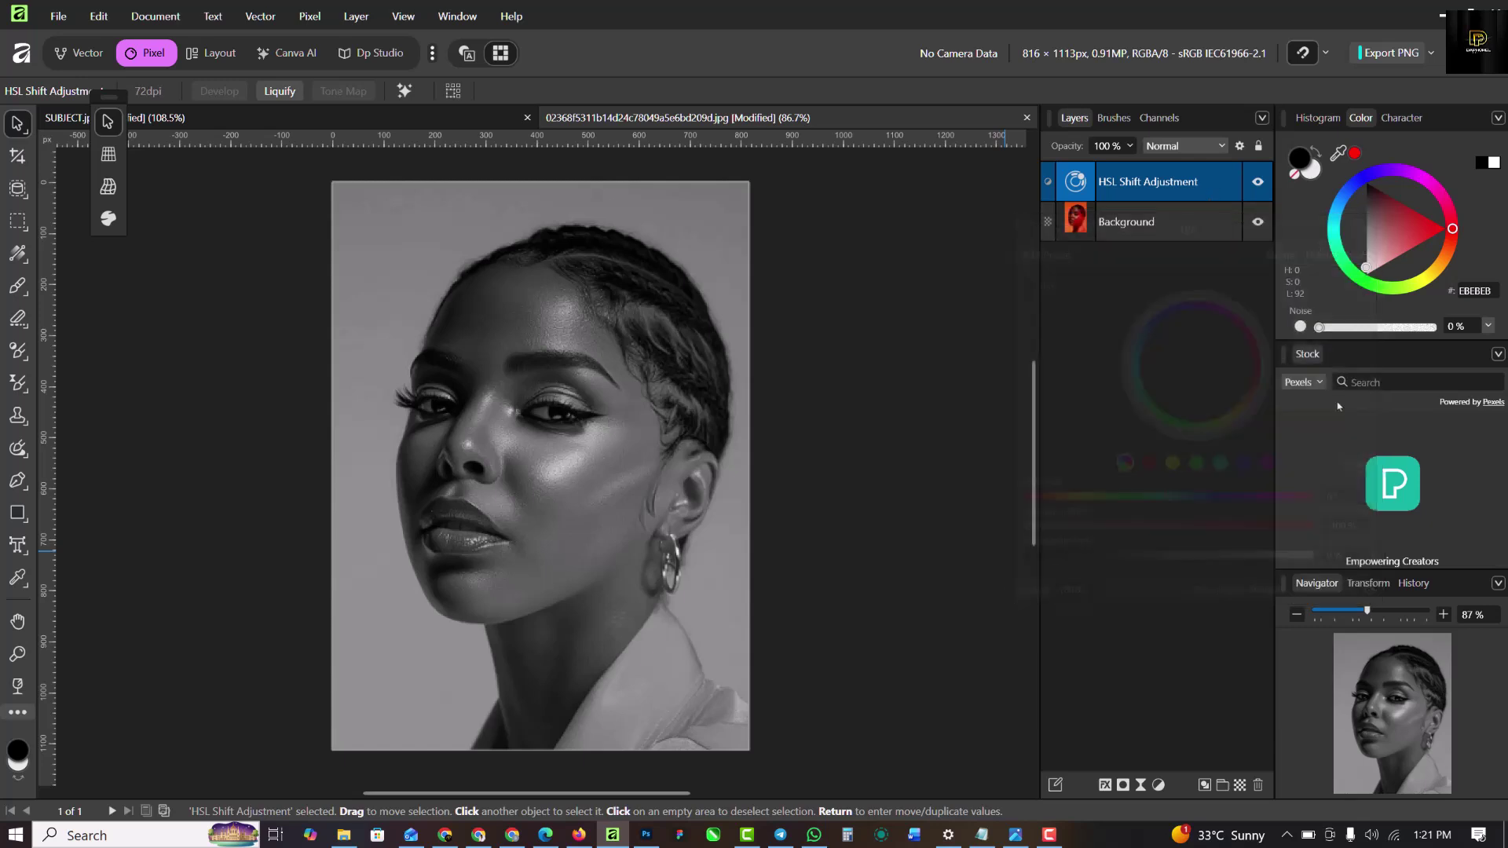
Step: Add Curves with white point 0.867, black point 0.095 and a midtone point raised to 0.452
{"action": "left_click", "coordinate": [1158, 785]}
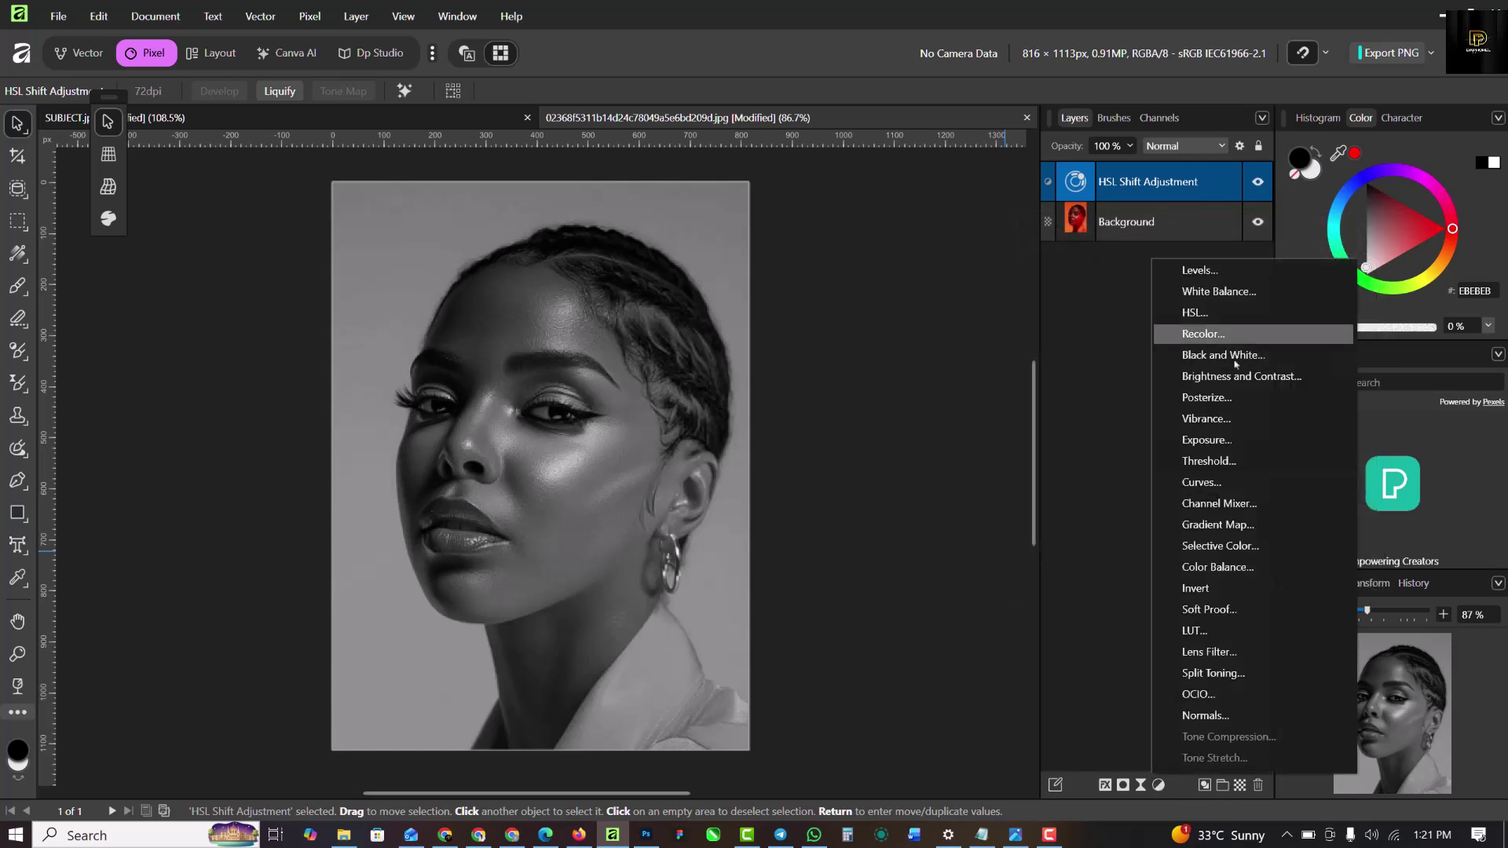
{"action": "left_click", "coordinate": [1211, 482]}
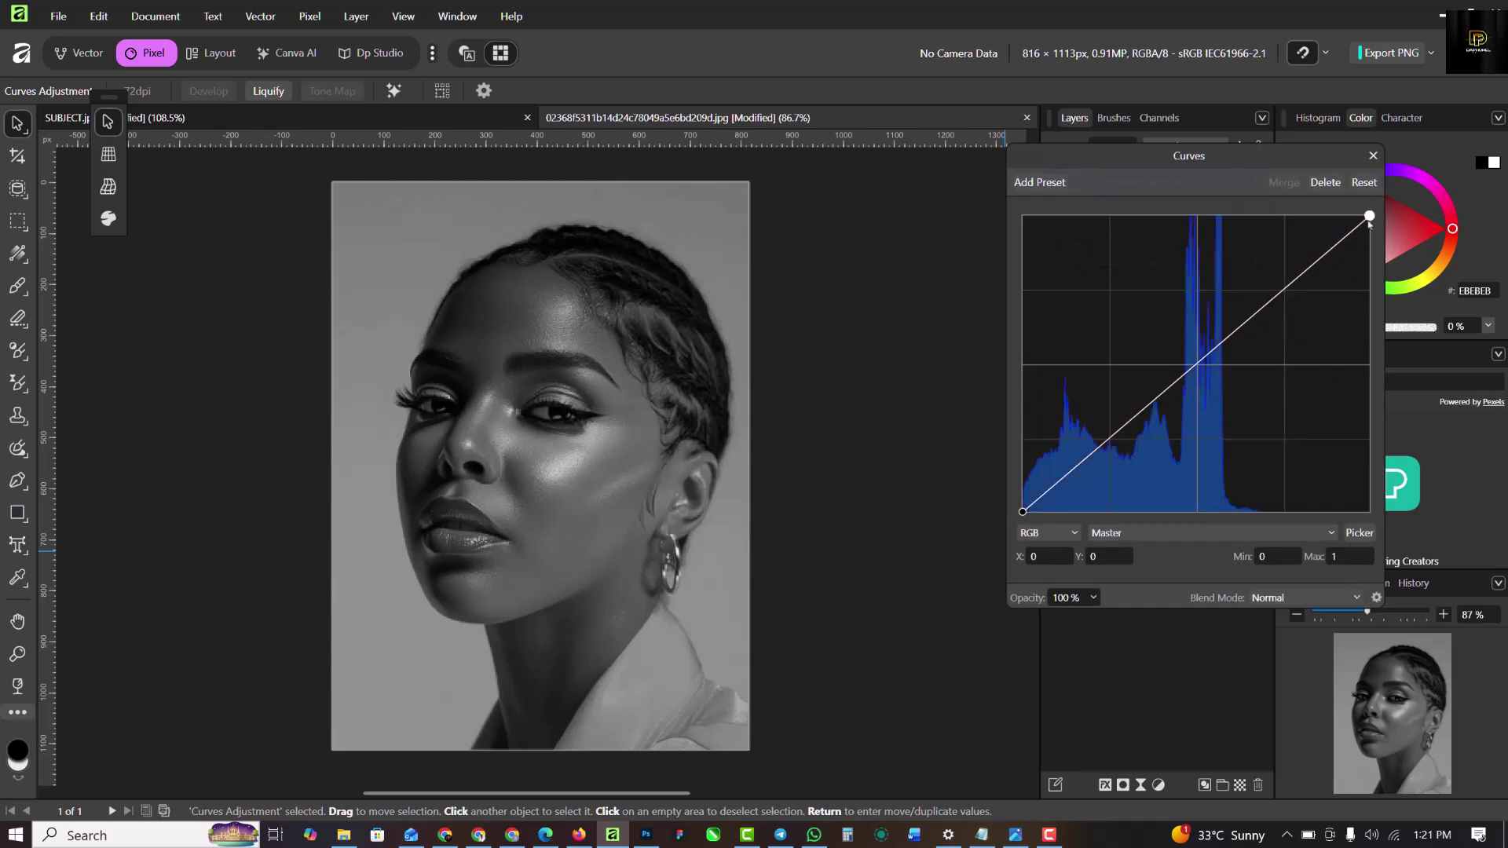
{"action": "left_click_drag", "start_coordinate": [1366, 220], "coordinate": [1324, 216]}
{"action": "left_click", "coordinate": [1155, 388]}
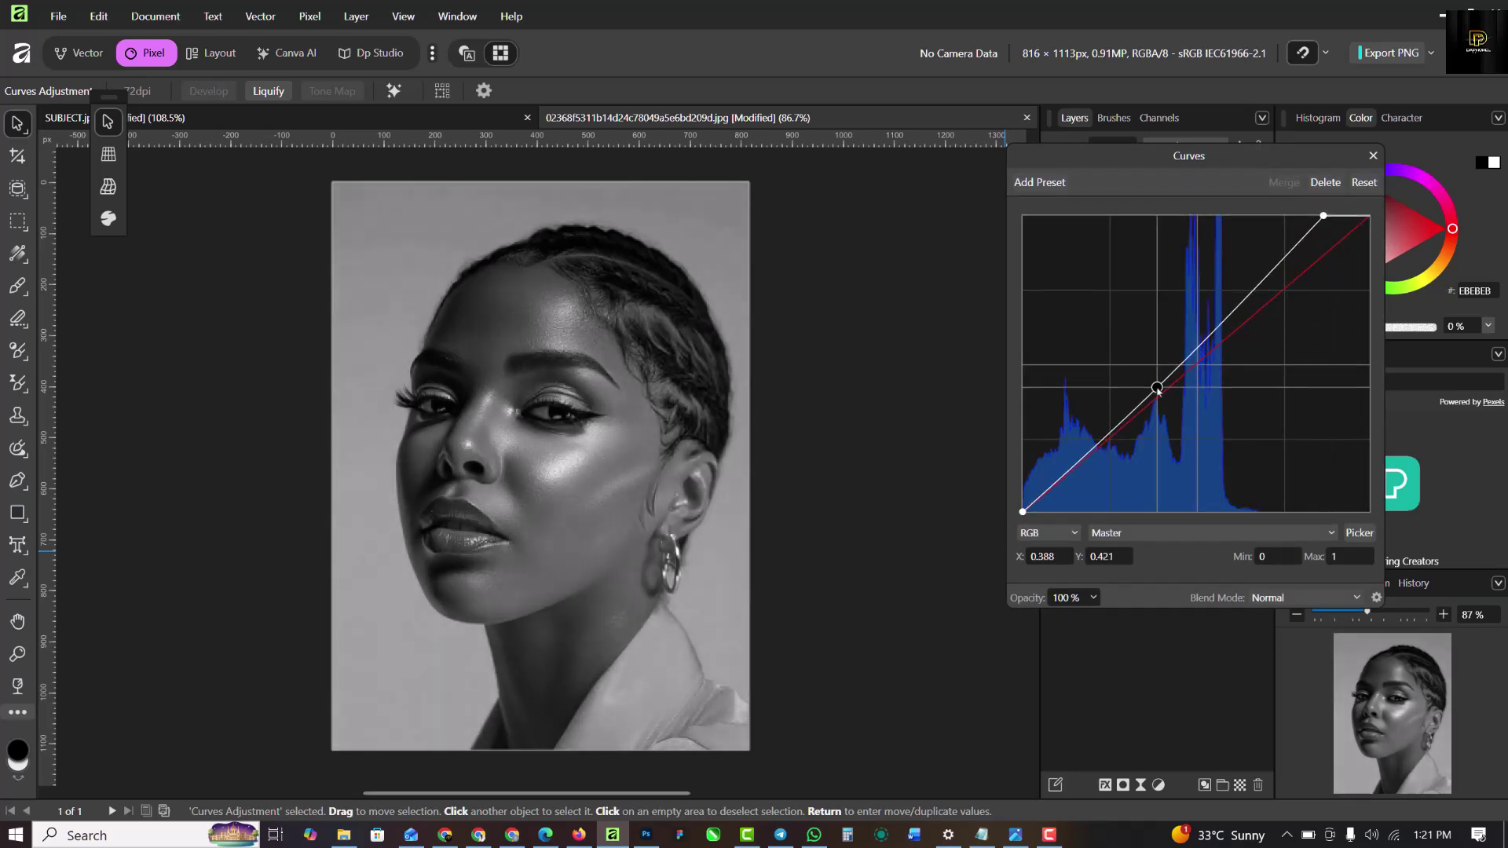
{"action": "left_click_drag", "start_coordinate": [1156, 388], "coordinate": [1160, 390]}
{"action": "left_click_drag", "start_coordinate": [1023, 511], "coordinate": [1057, 524]}
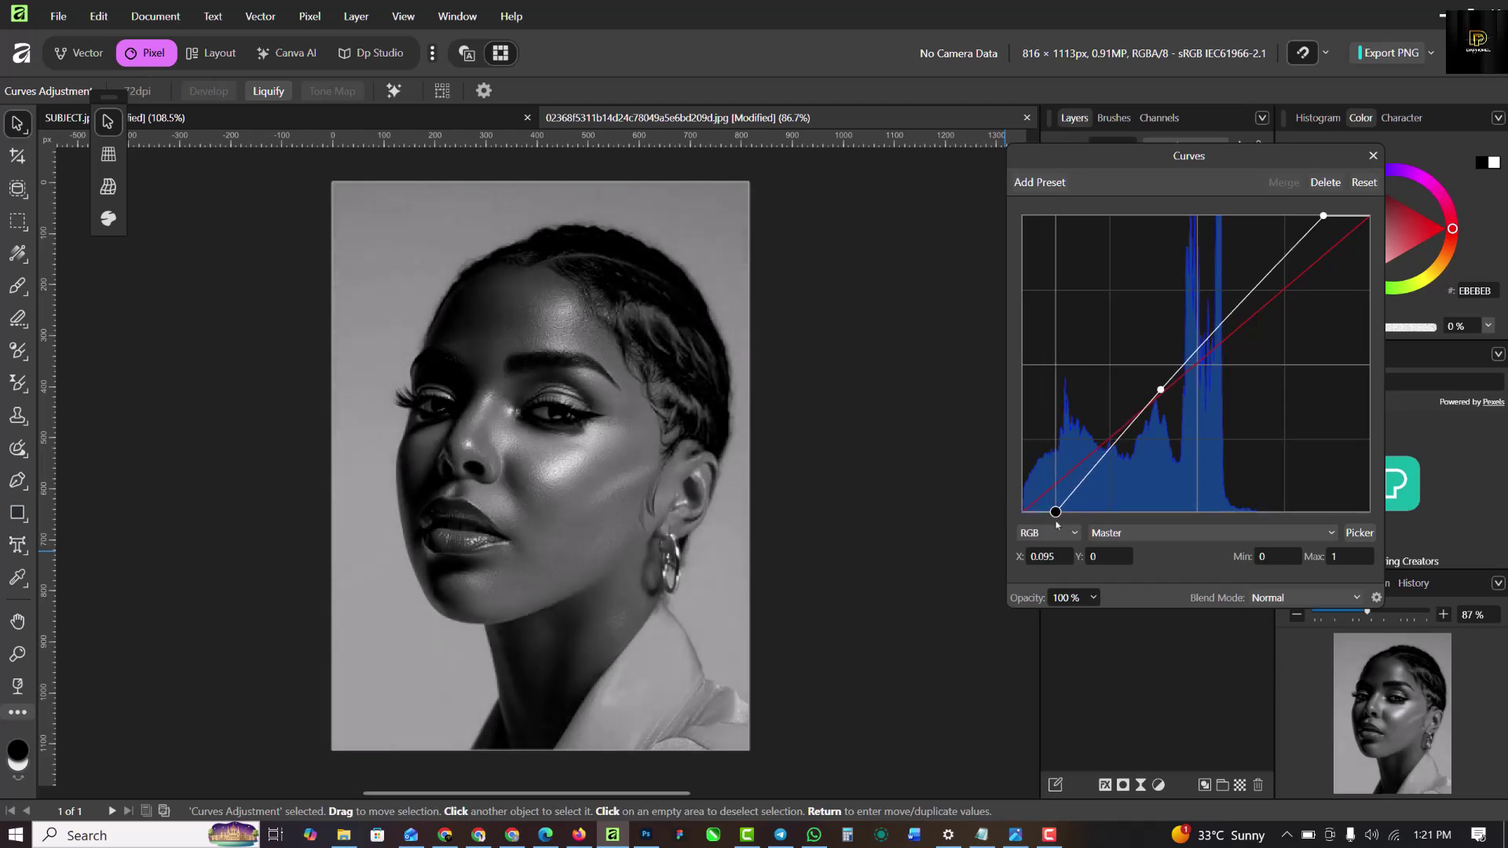
{"action": "left_click", "coordinate": [1160, 389]}
{"action": "left_click_drag", "start_coordinate": [1161, 389], "coordinate": [1179, 378]}
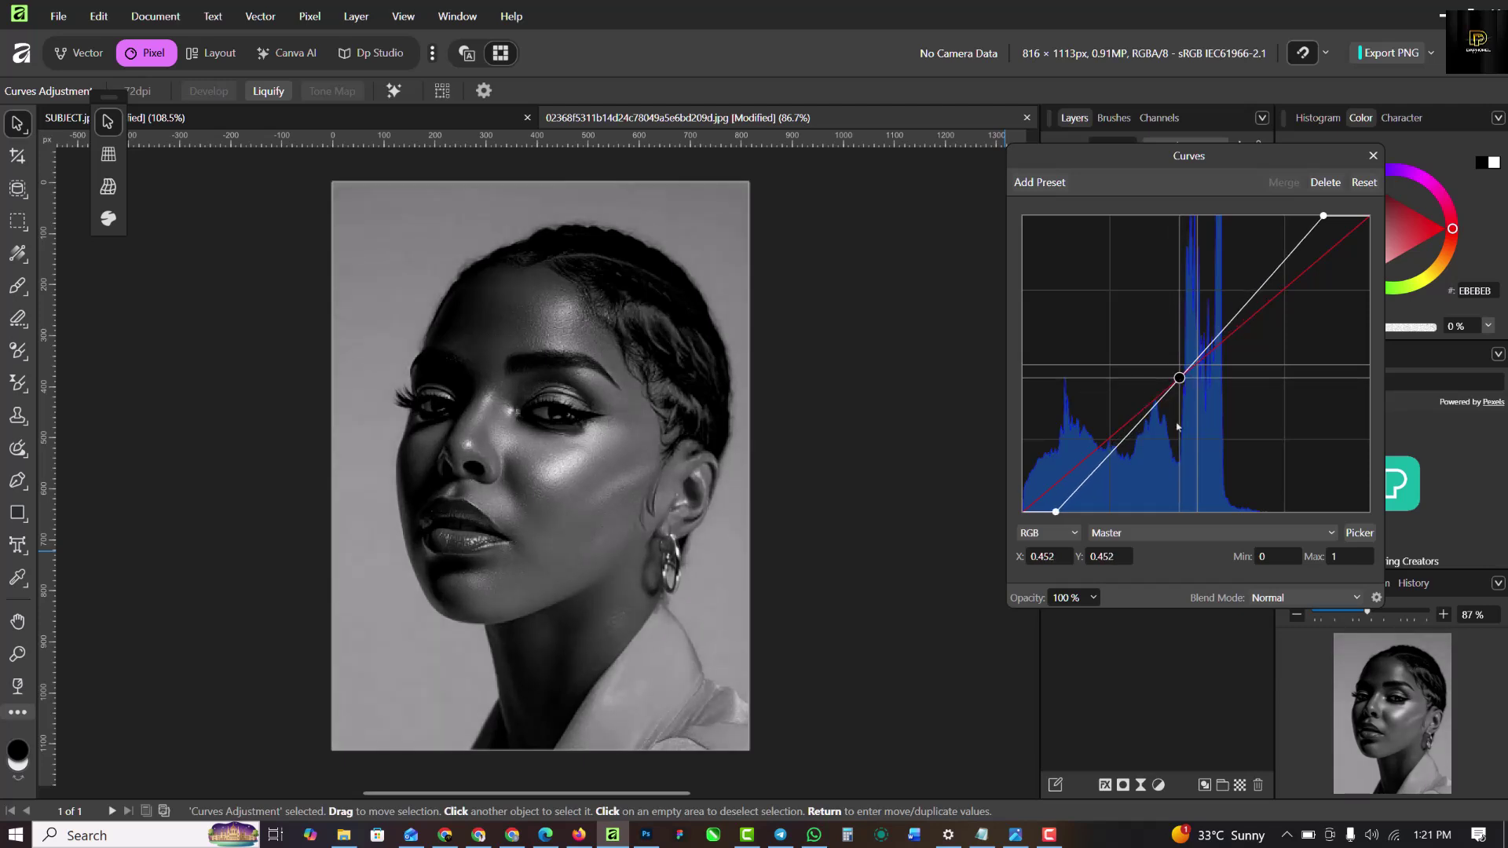
{"action": "left_click", "coordinate": [1373, 155]}
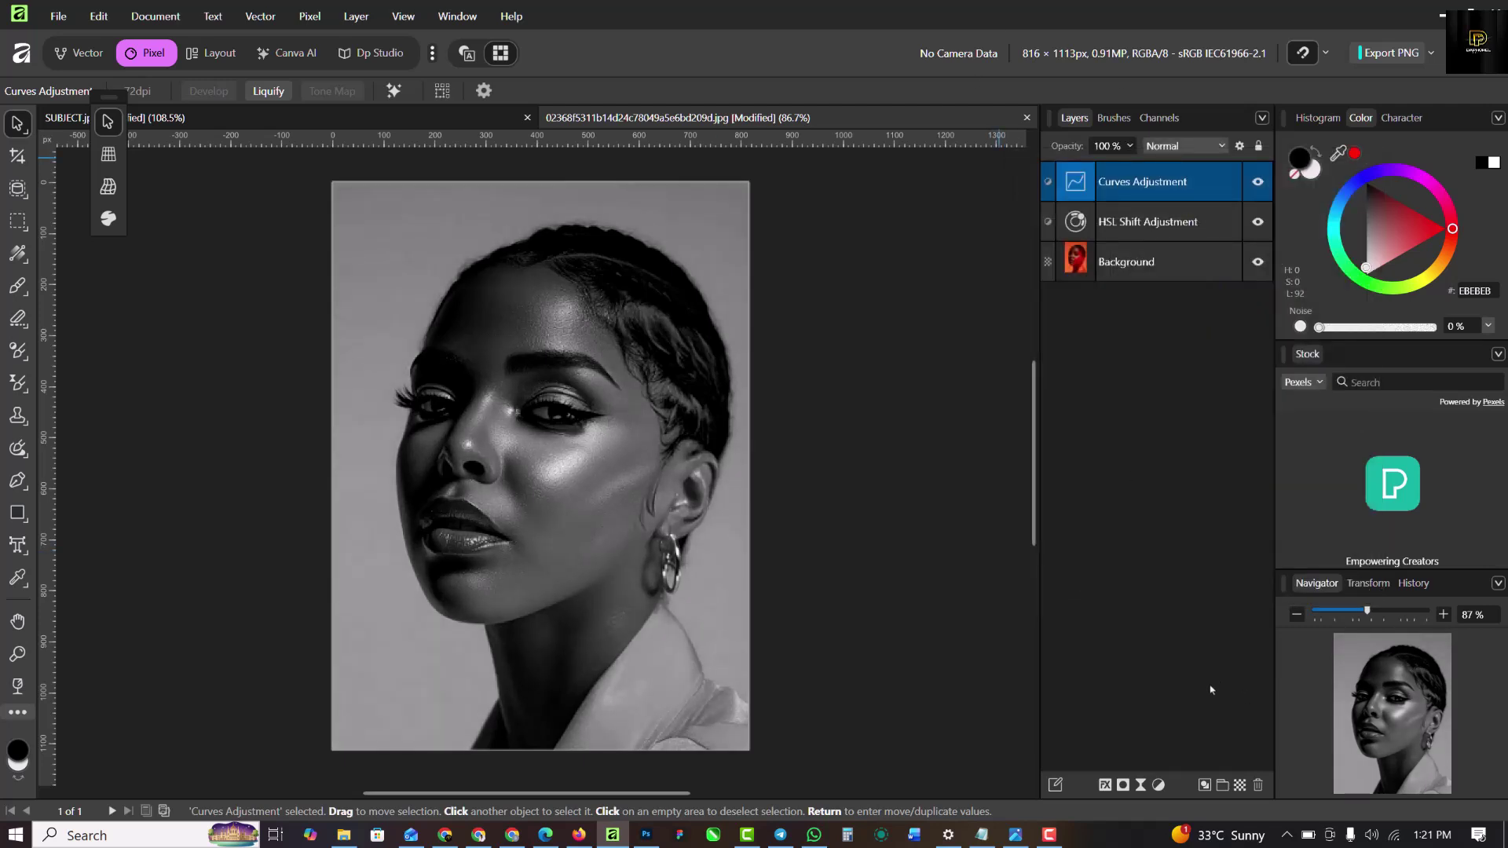
Step: Add a red Recolor adjustment at hue 0°, saturation 100%, and give it a mask
{"action": "left_click", "coordinate": [1158, 784]}
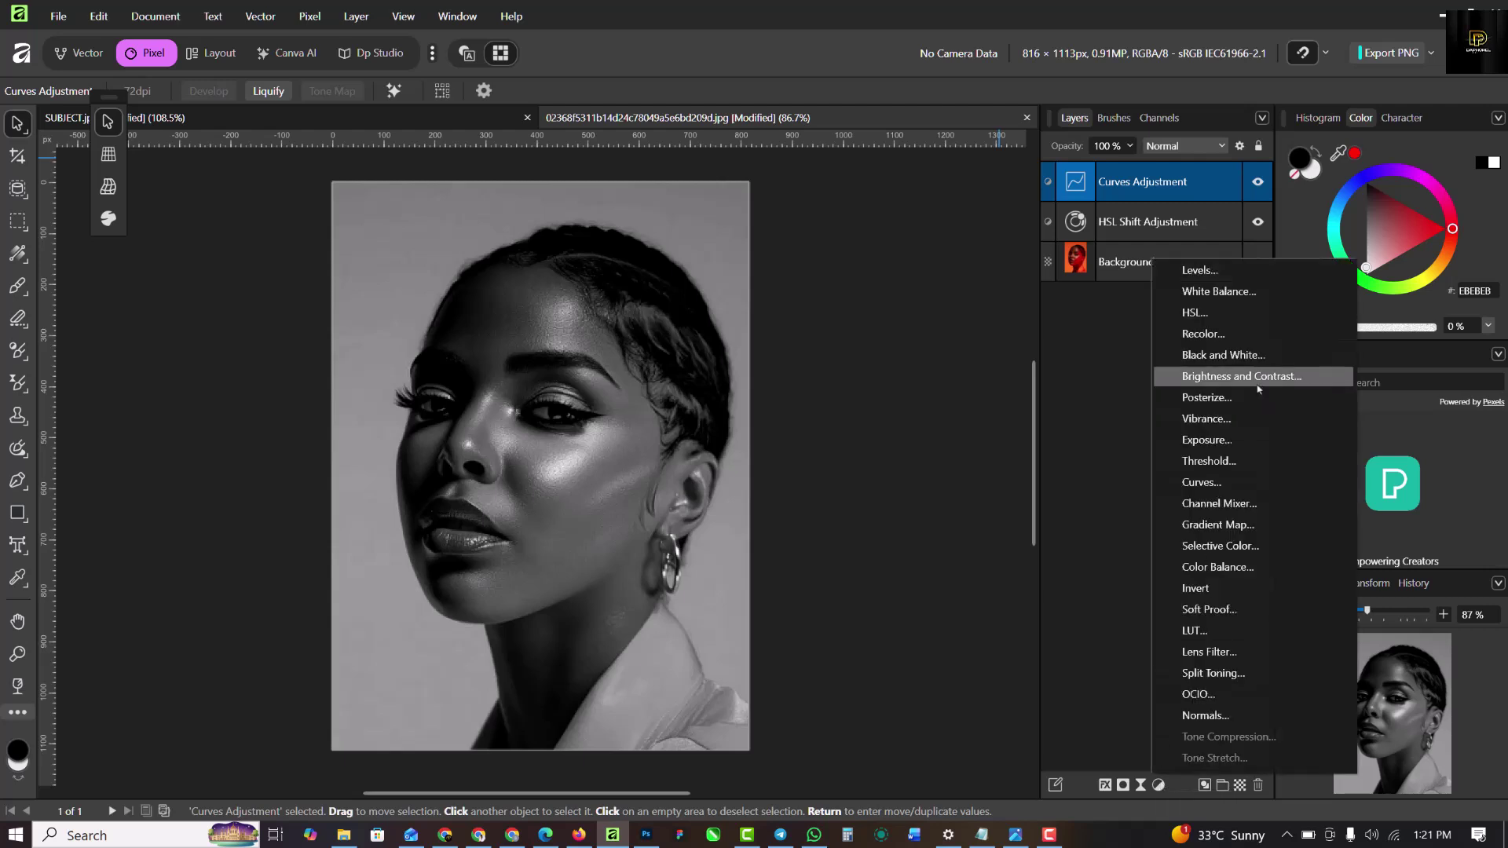
{"action": "left_click", "coordinate": [1225, 334]}
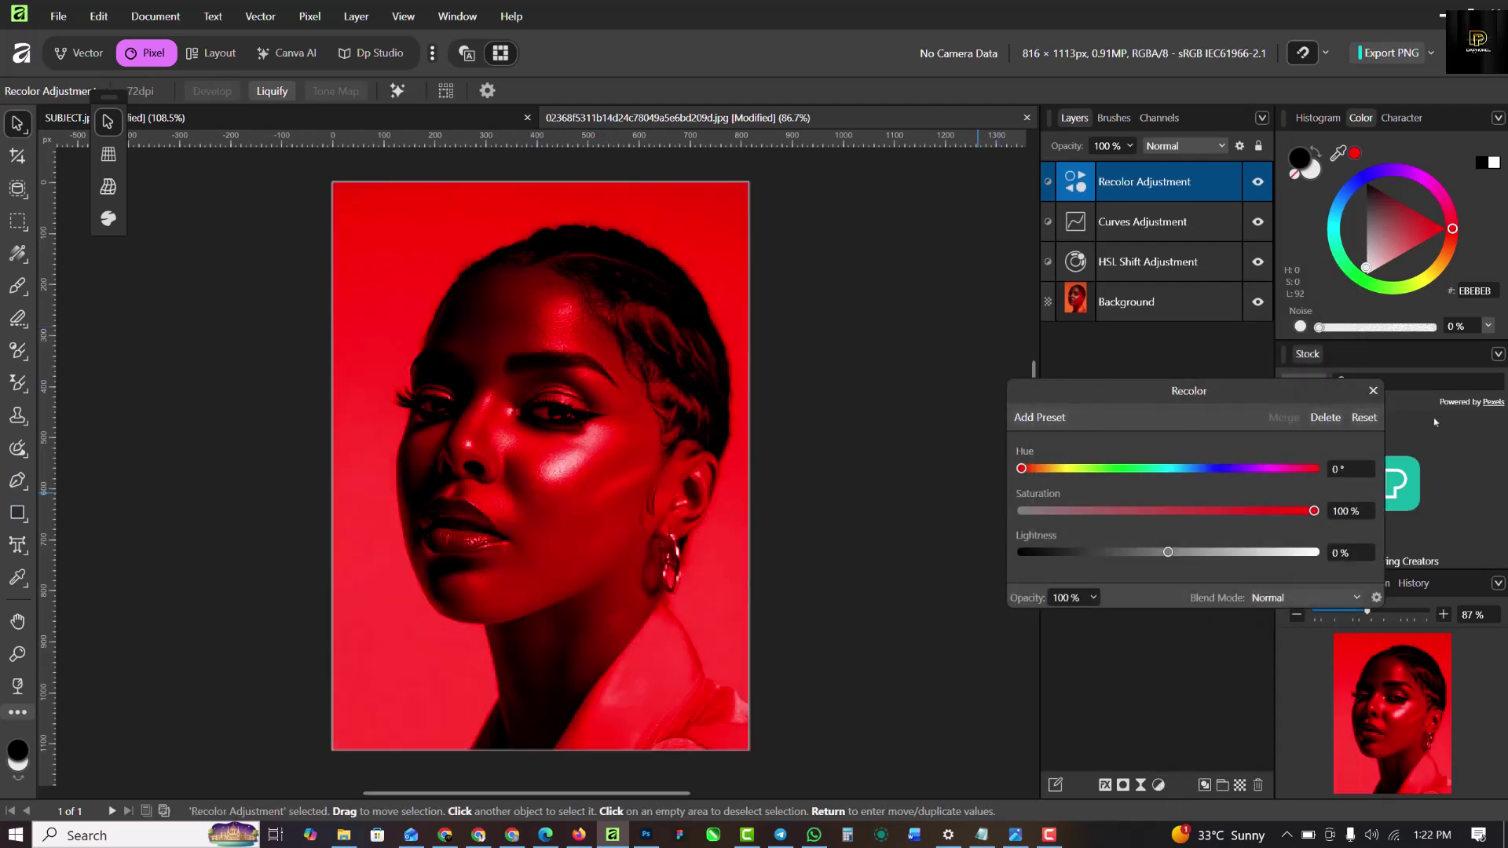
{"action": "left_click", "coordinate": [1372, 391]}
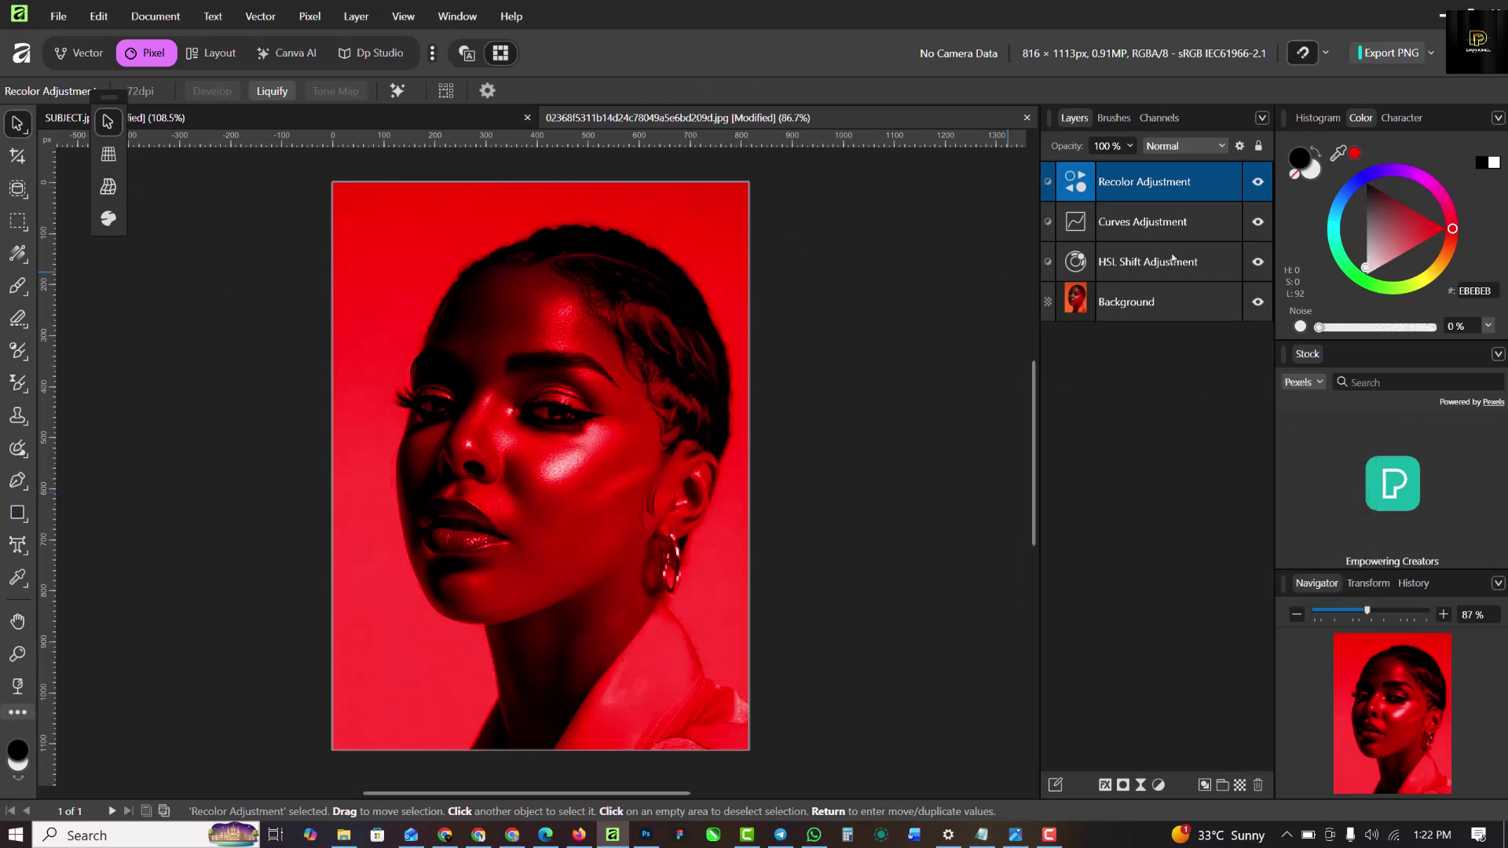
{"action": "left_click", "coordinate": [1123, 786]}
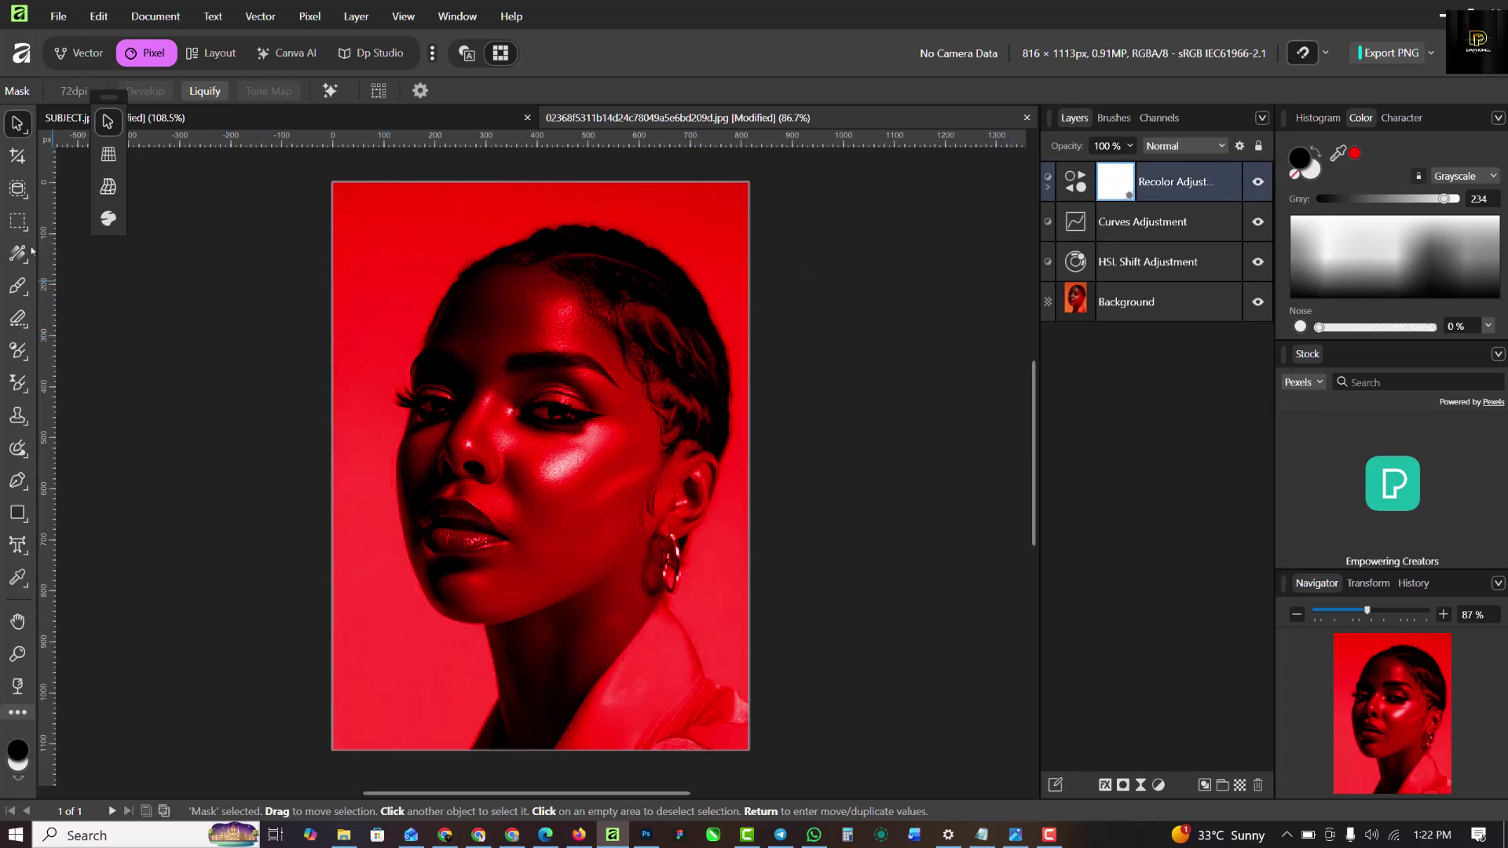
Step: Brush black over the right half of the red Recolor mask, then hide that layer
{"action": "right_click", "coordinate": [17, 286]}
{"action": "left_click", "coordinate": [117, 279]}
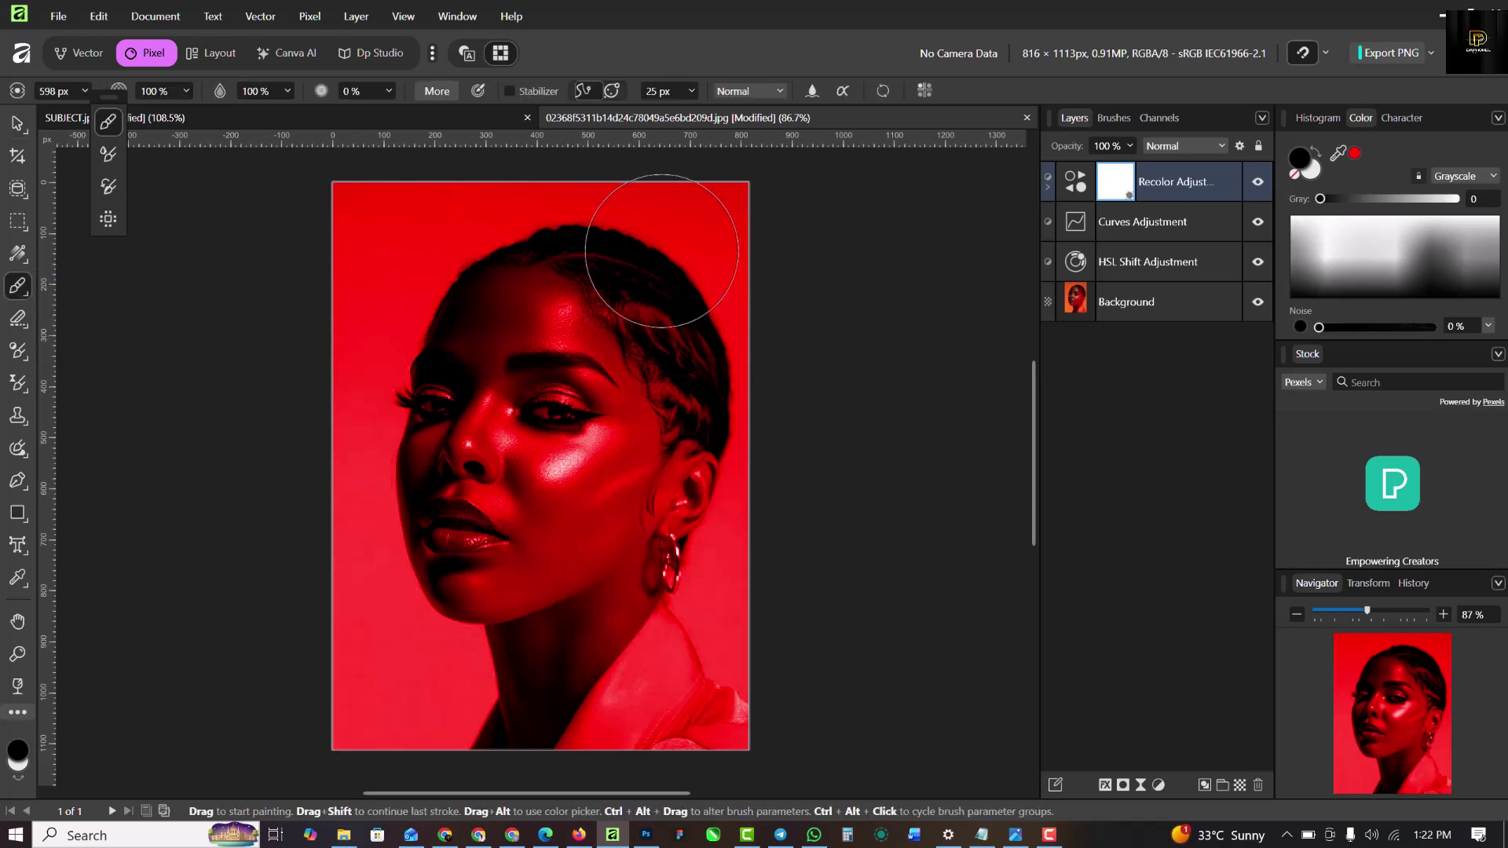
{"action": "mouse_move", "coordinate": [643, 219]}
{"action": "left_mouse_down"}
{"action": "mouse_move", "coordinate": [650, 188]}
{"action": "mouse_move", "coordinate": [676, 754]}
{"action": "mouse_move", "coordinate": [653, 199]}
{"action": "mouse_move", "coordinate": [605, 472]}
{"action": "mouse_move", "coordinate": [620, 769]}
{"action": "mouse_move", "coordinate": [607, 267]}
{"action": "mouse_move", "coordinate": [617, 721]}
{"action": "mouse_move", "coordinate": [581, 754]}
{"action": "left_mouse_up"}
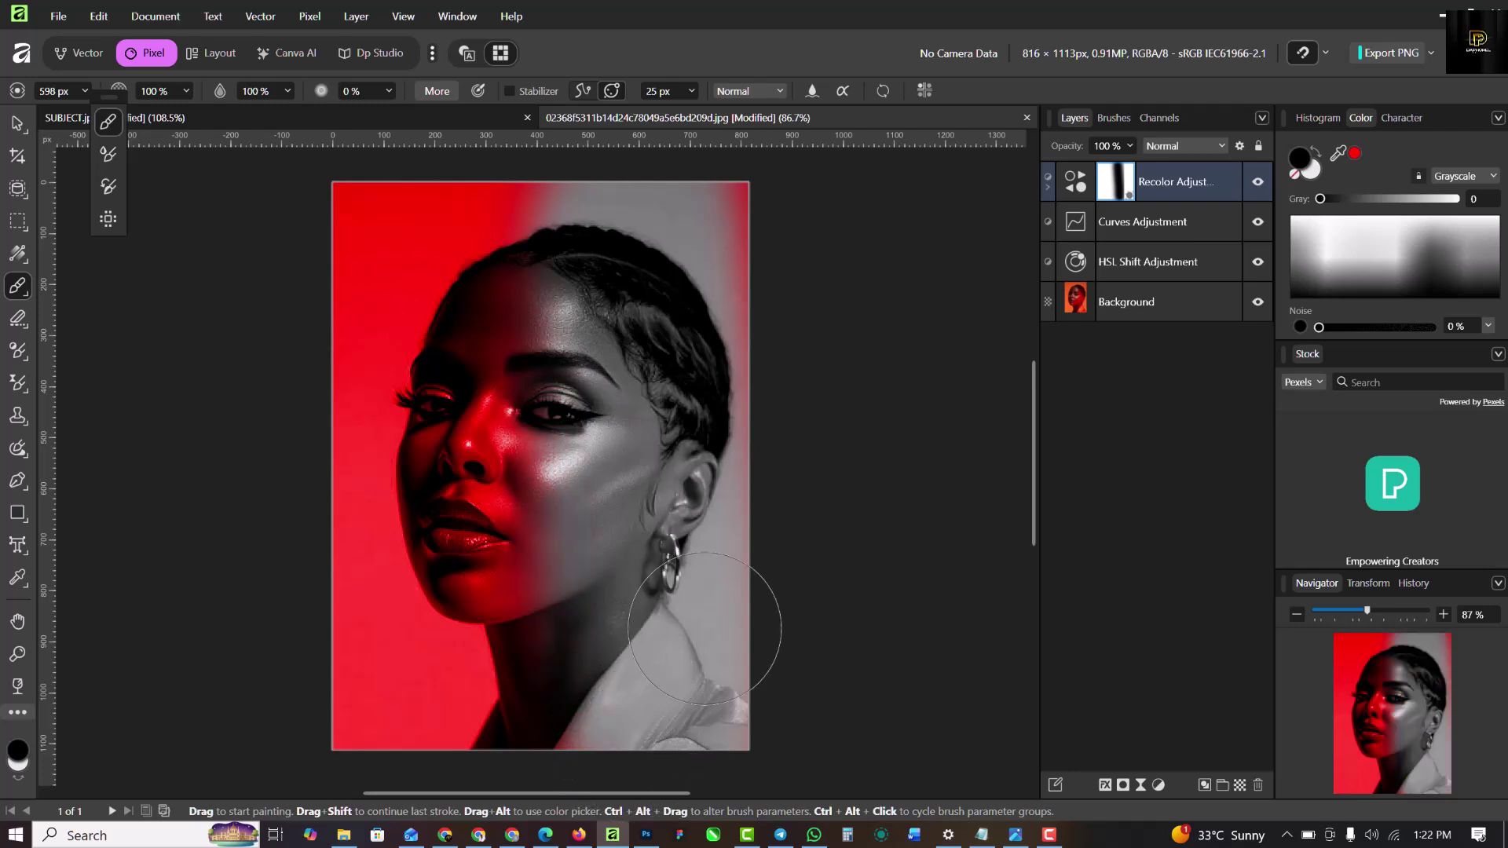
{"action": "mouse_move", "coordinate": [739, 157]}
{"action": "left_mouse_down"}
{"action": "mouse_move", "coordinate": [739, 427]}
{"action": "mouse_move", "coordinate": [714, 174]}
{"action": "mouse_move", "coordinate": [615, 186]}
{"action": "mouse_move", "coordinate": [618, 212]}
{"action": "mouse_move", "coordinate": [589, 187]}
{"action": "left_mouse_up"}
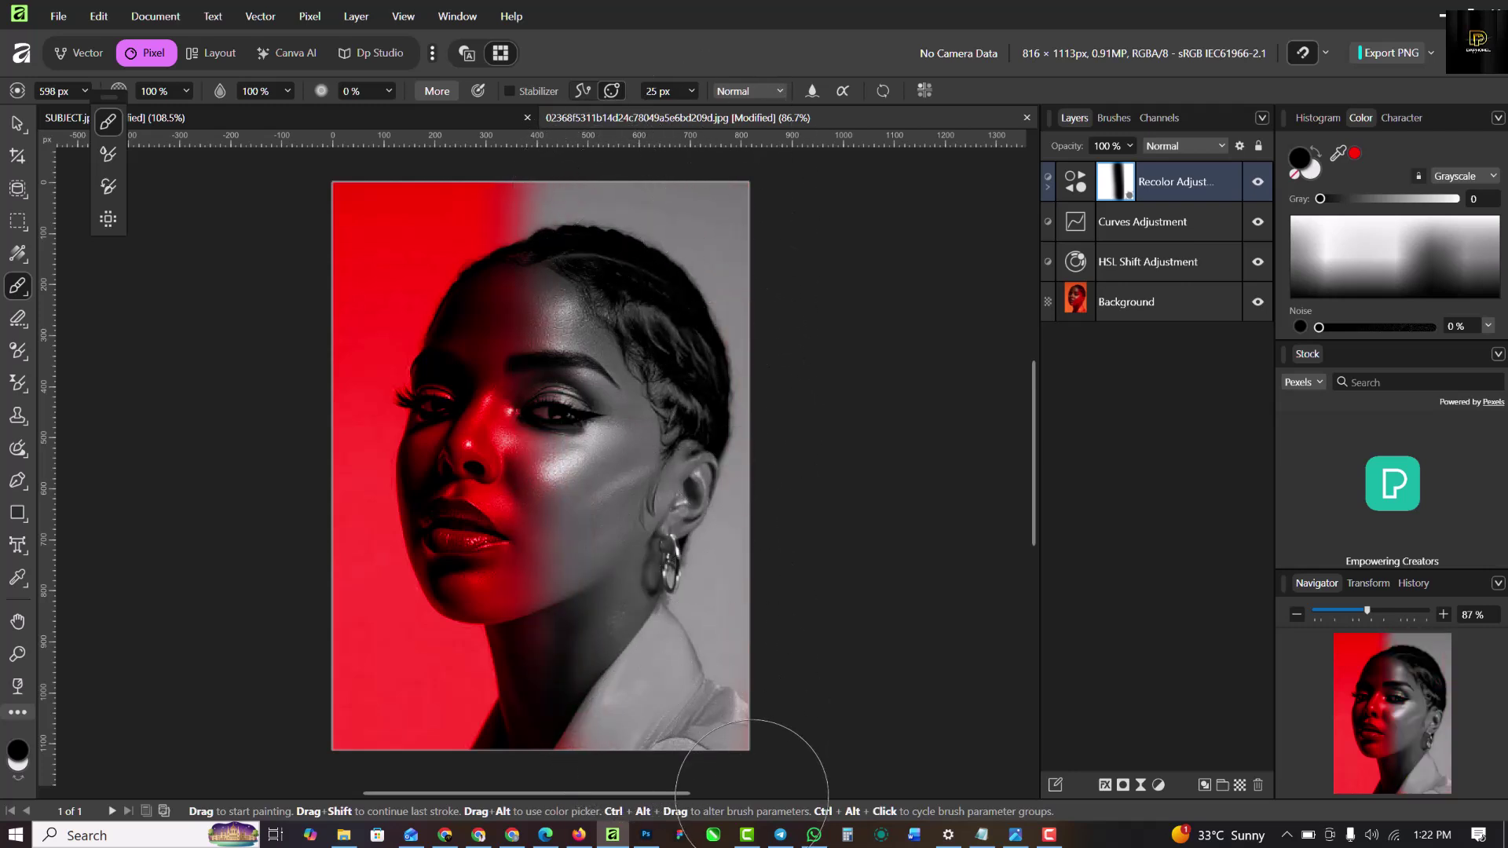
{"action": "mouse_move", "coordinate": [606, 152]}
{"action": "left_mouse_down"}
{"action": "mouse_move", "coordinate": [606, 706]}
{"action": "mouse_move", "coordinate": [562, 786]}
{"action": "left_mouse_up"}
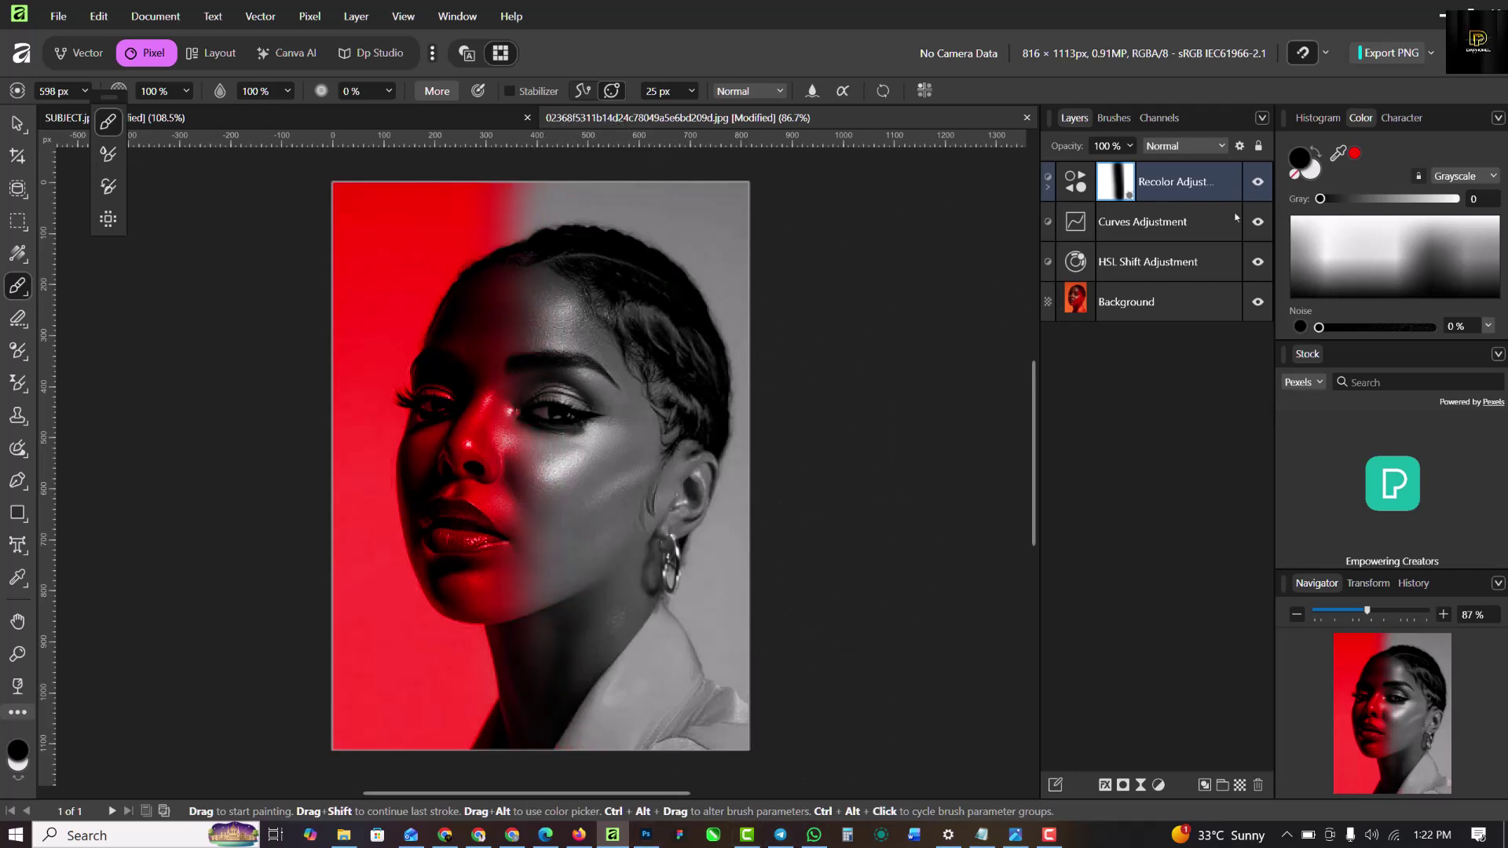
{"action": "left_click", "coordinate": [1260, 184]}
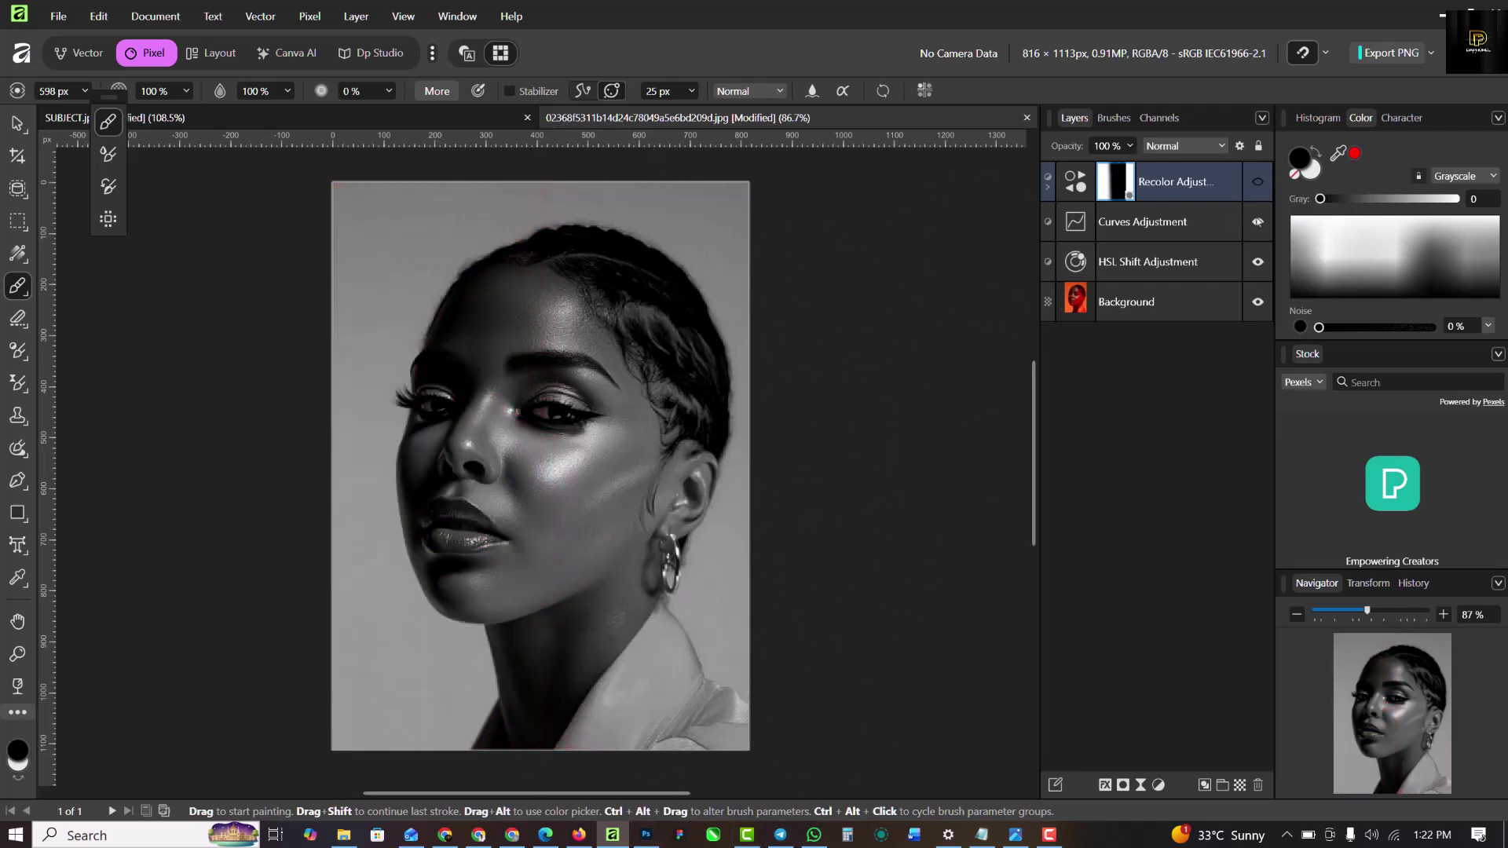
Step: Add a second Recolor adjustment with hue 231.4° blue and give it a mask
{"action": "left_click", "coordinate": [1158, 785]}
{"action": "left_click", "coordinate": [1228, 340]}
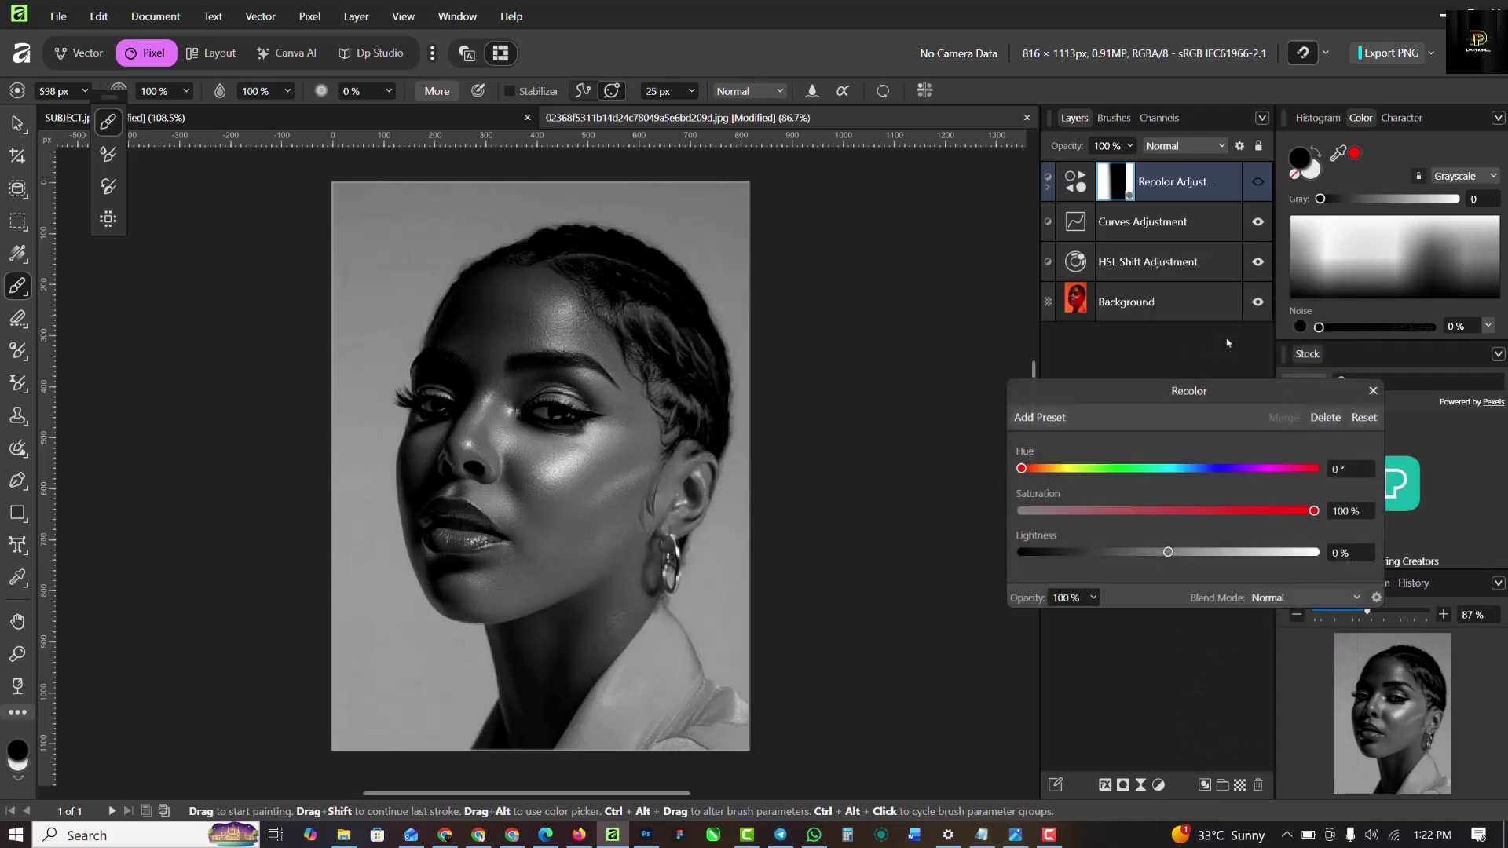
{"action": "left_click_drag", "start_coordinate": [1021, 474], "coordinate": [1210, 476]}
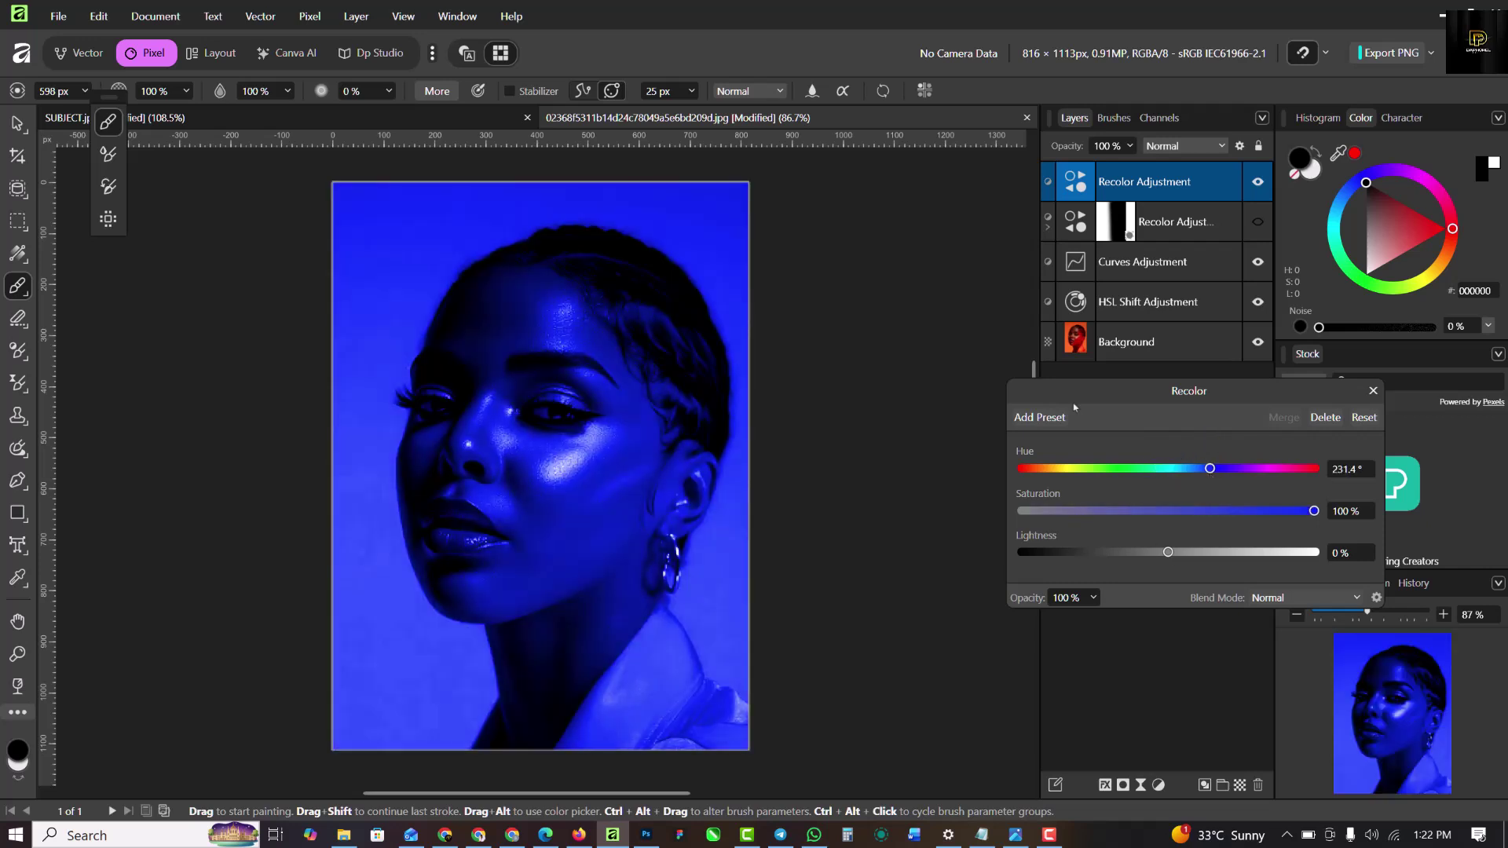
{"action": "left_click", "coordinate": [1373, 391]}
{"action": "left_click", "coordinate": [1123, 784]}
Step: Mask the blue tint off the portrait's left side and show the red Recolor layer again
{"action": "left_click_drag", "start_coordinate": [697, 206], "coordinate": [725, 227]}
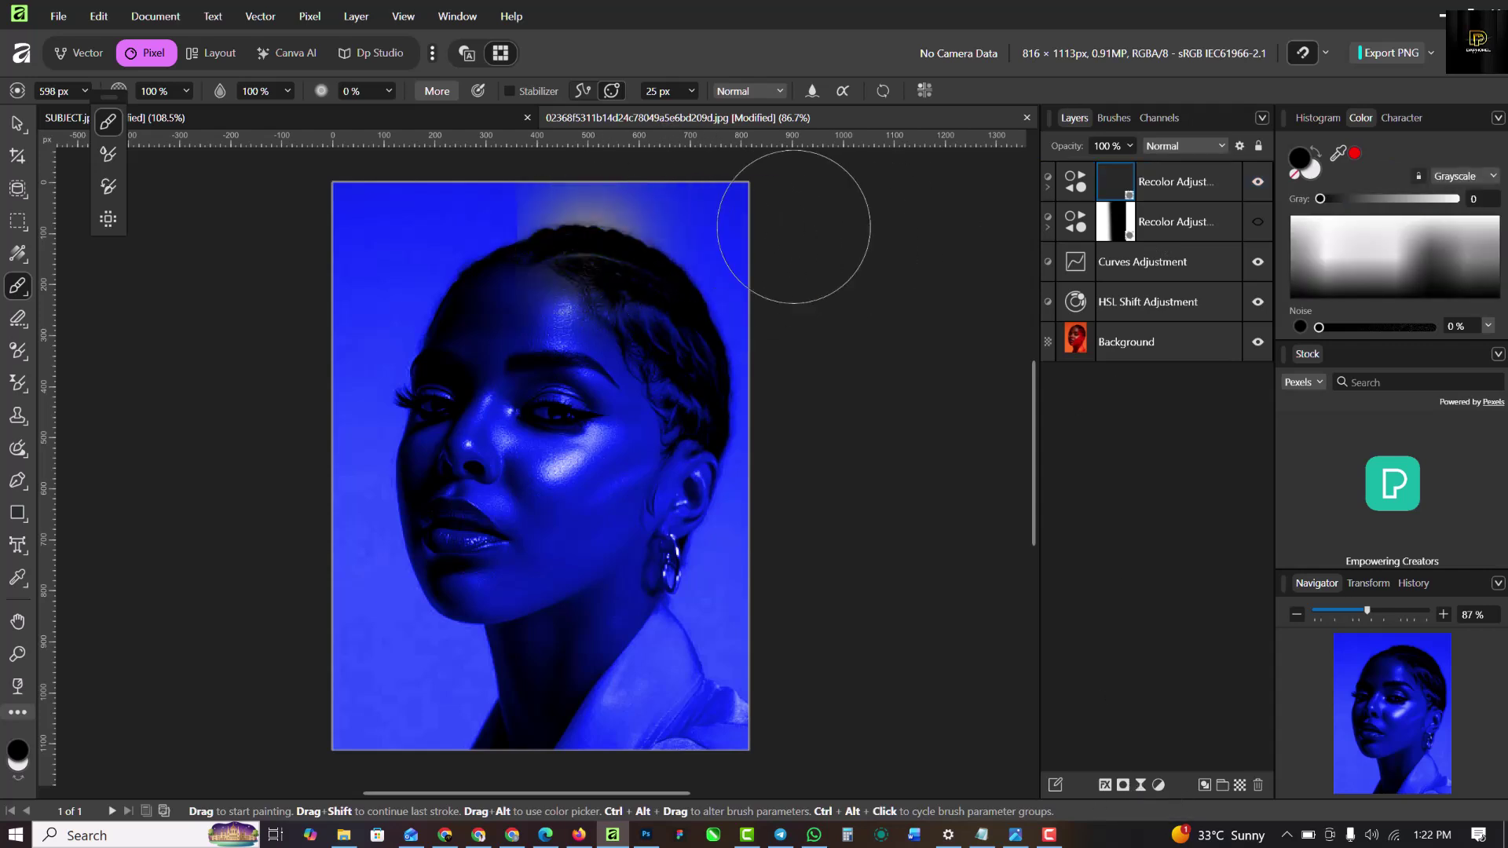
{"action": "key", "text": "ctrl+z"}
{"action": "mouse_move", "coordinate": [377, 209]}
{"action": "left_mouse_down"}
{"action": "mouse_move", "coordinate": [392, 177]}
{"action": "mouse_move", "coordinate": [320, 825]}
{"action": "left_mouse_up"}
{"action": "mouse_move", "coordinate": [339, 169]}
{"action": "left_mouse_down"}
{"action": "mouse_move", "coordinate": [391, 797]}
{"action": "mouse_move", "coordinate": [421, 143]}
{"action": "mouse_move", "coordinate": [442, 471]}
{"action": "mouse_move", "coordinate": [435, 816]}
{"action": "left_mouse_up"}
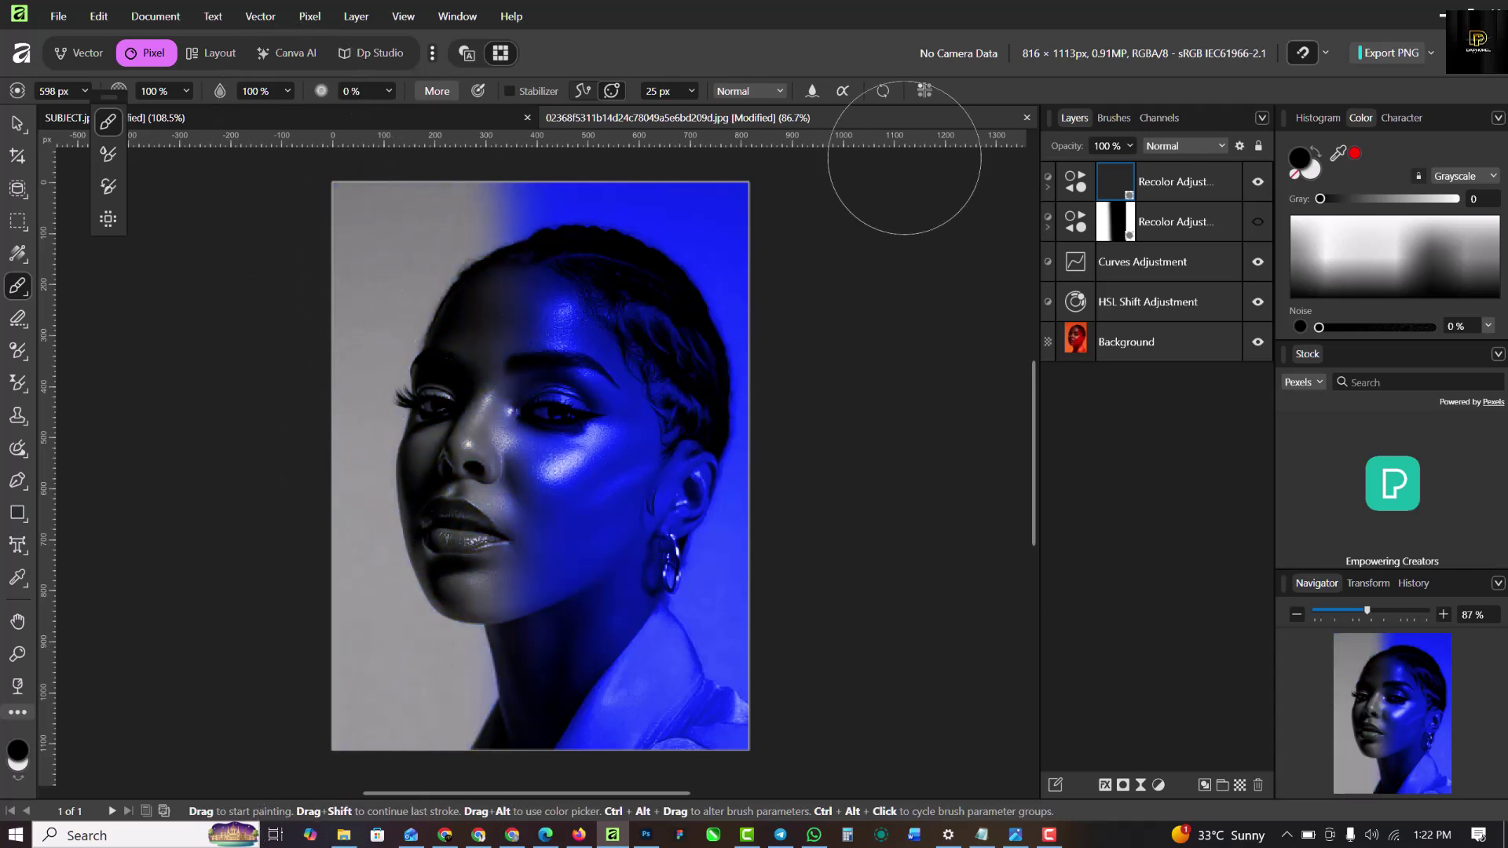
{"action": "left_click", "coordinate": [1258, 223]}
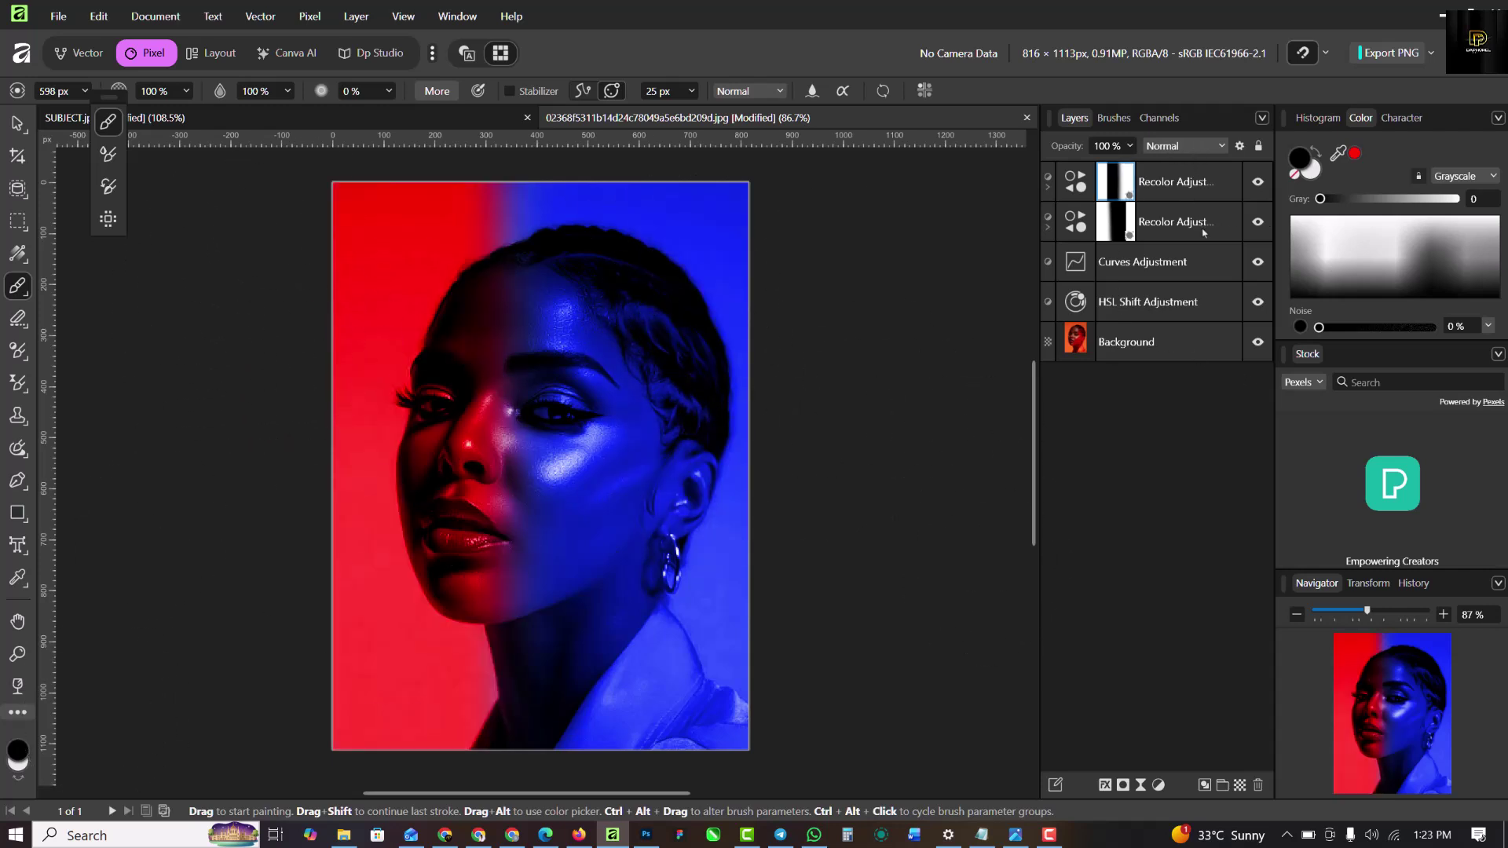
Step: Set the blue Recolor layer's blend mode to Color
{"action": "left_click", "coordinate": [1194, 146]}
{"action": "scroll", "coordinate": [1191, 361], "scroll_direction": "down", "scroll_amount": 2}
{"action": "scroll", "coordinate": [1190, 377], "scroll_direction": "down", "scroll_amount": 3}
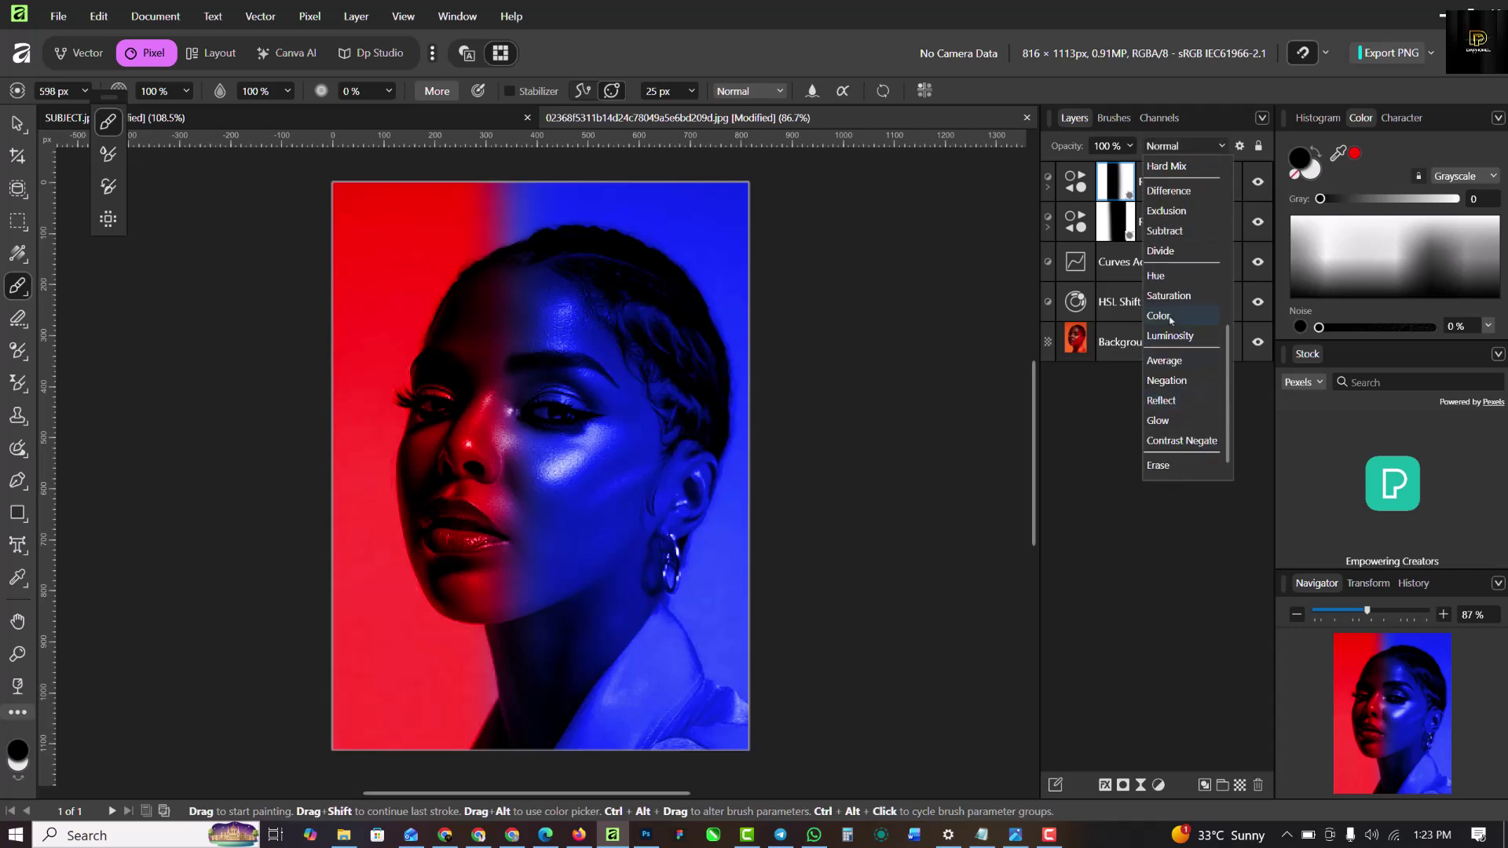
{"action": "left_click", "coordinate": [1170, 317]}
Step: Set the red Recolor layer's blend mode to Color as well
{"action": "left_click", "coordinate": [1205, 222]}
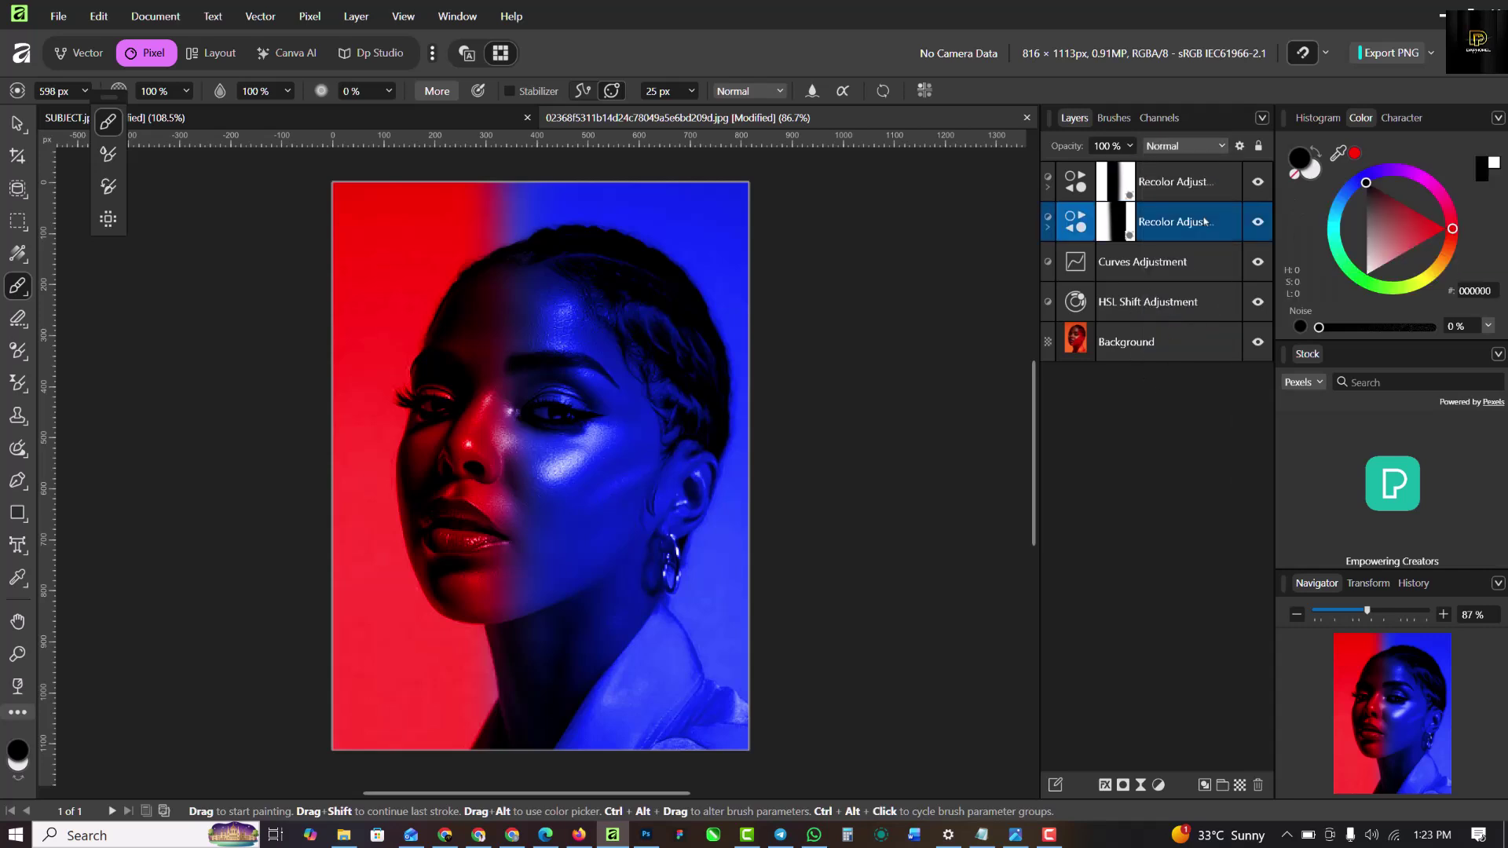
{"action": "left_click", "coordinate": [1182, 147]}
{"action": "scroll", "coordinate": [1182, 428], "scroll_direction": "down", "scroll_amount": 5}
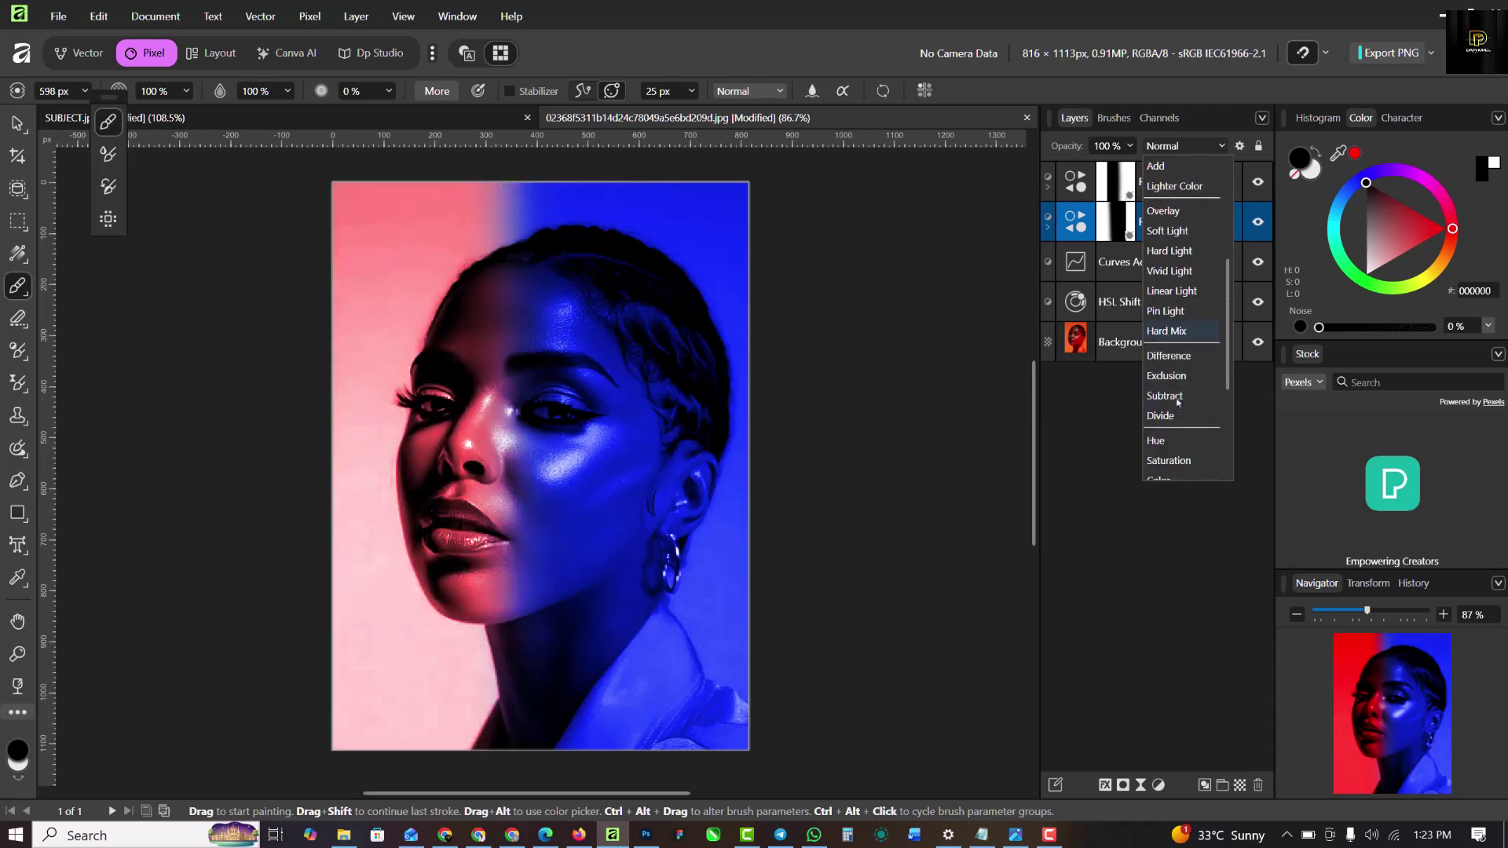
{"action": "left_click", "coordinate": [1159, 375]}
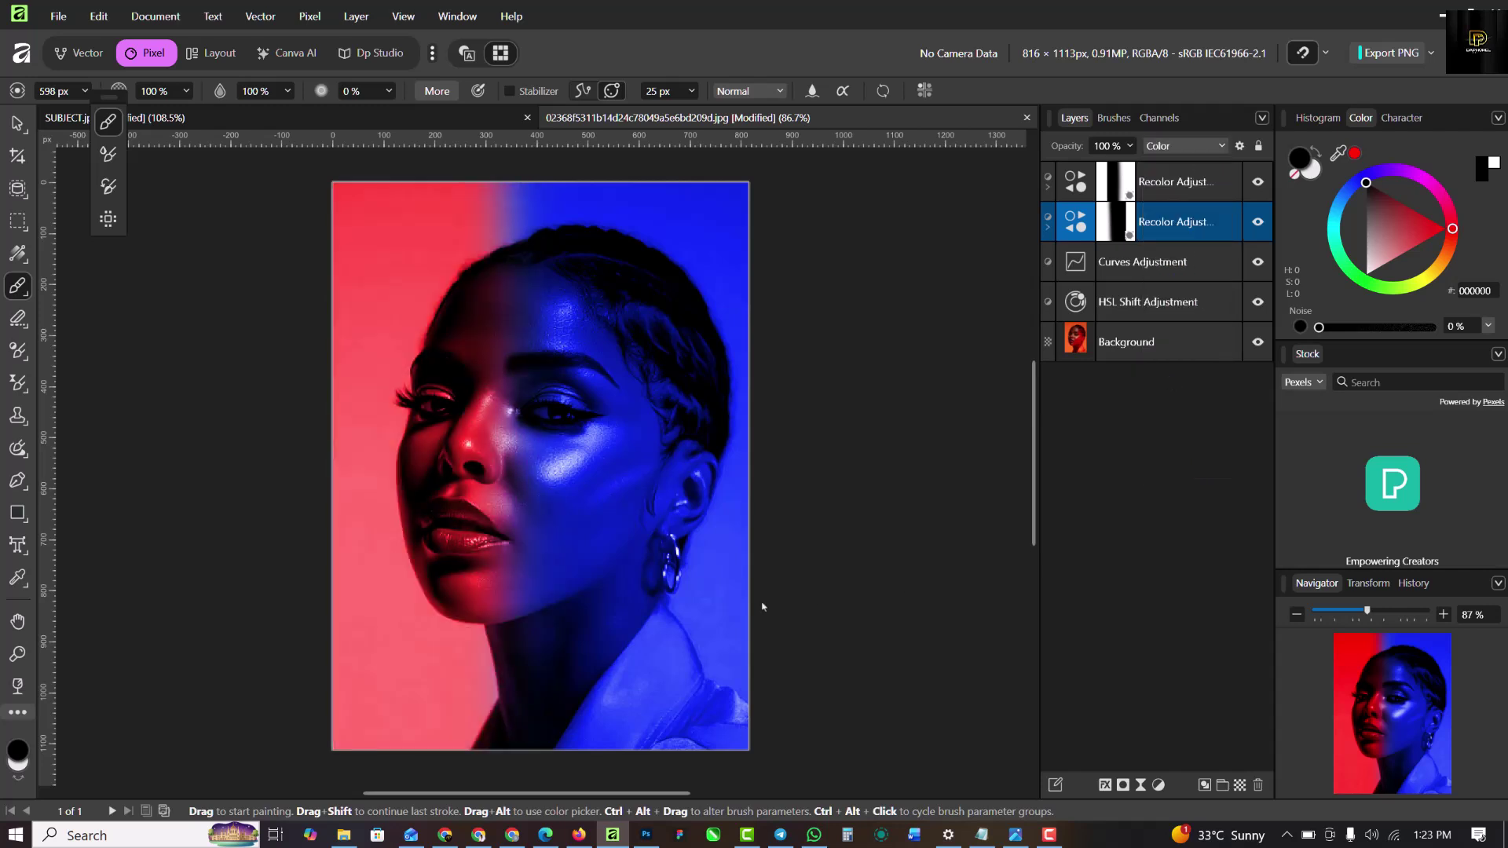
{"action": "key", "text": "v"}
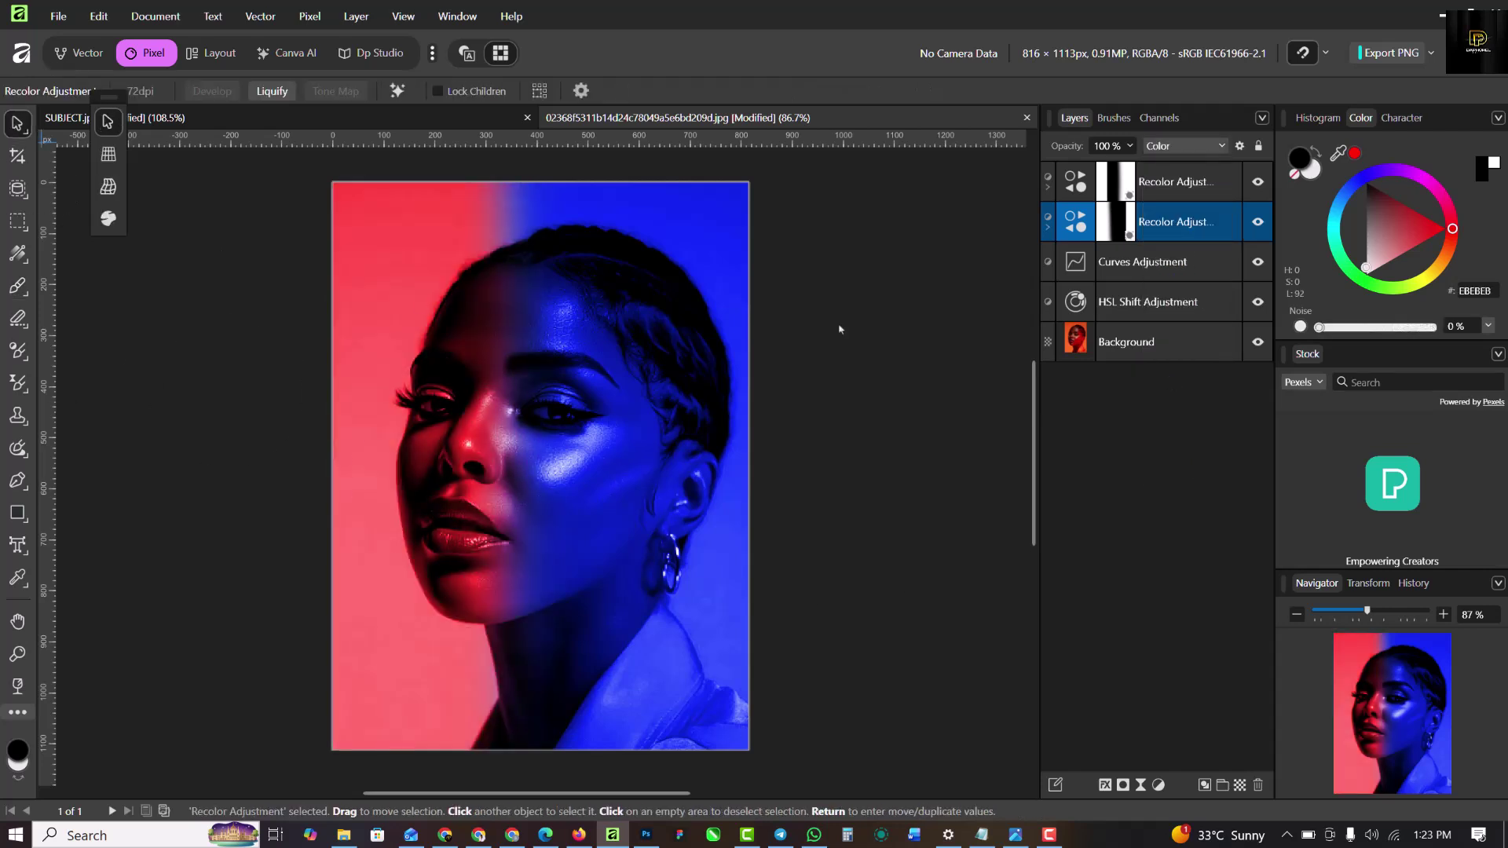